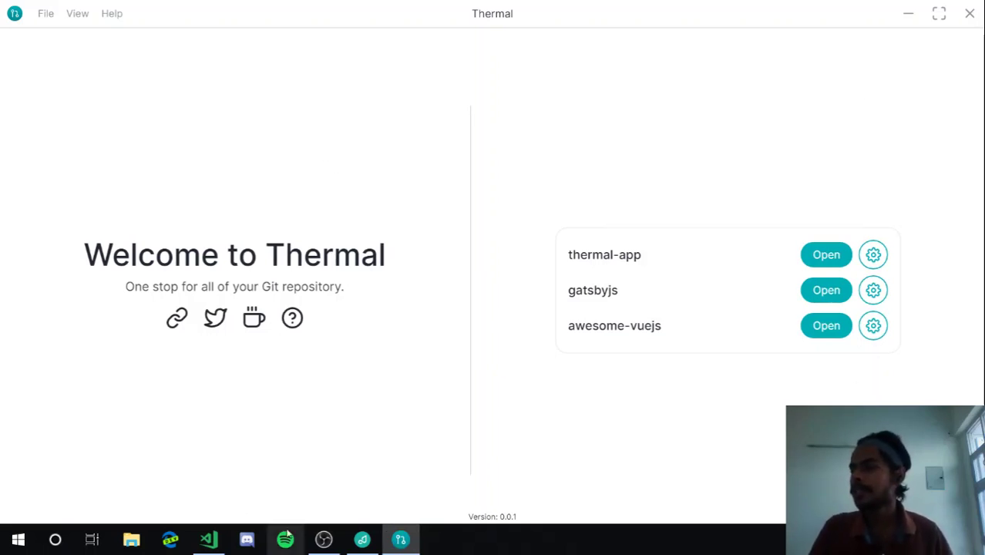
Open the Add Local Repository dialog, then close it without adding anything
drag(525, 521, 493, 516)
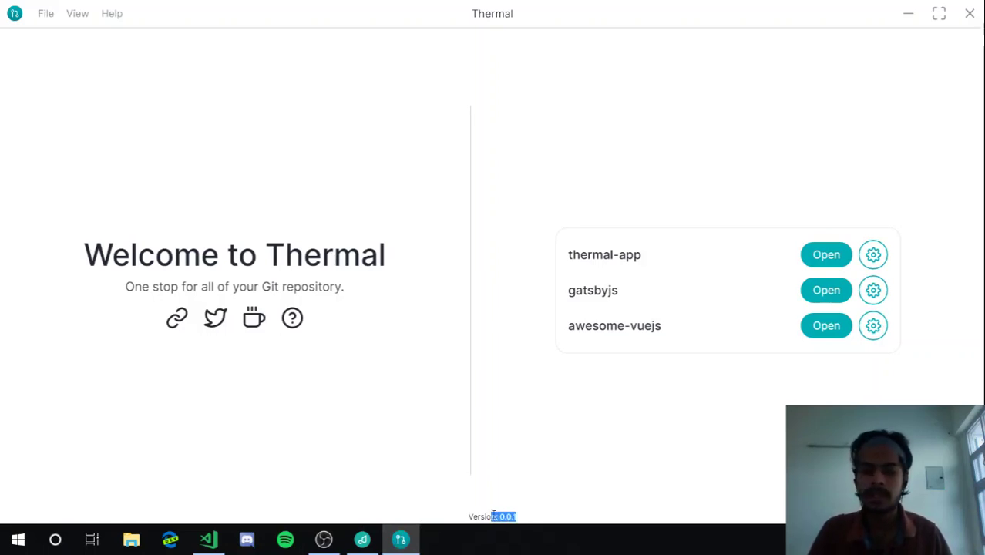
click(494, 516)
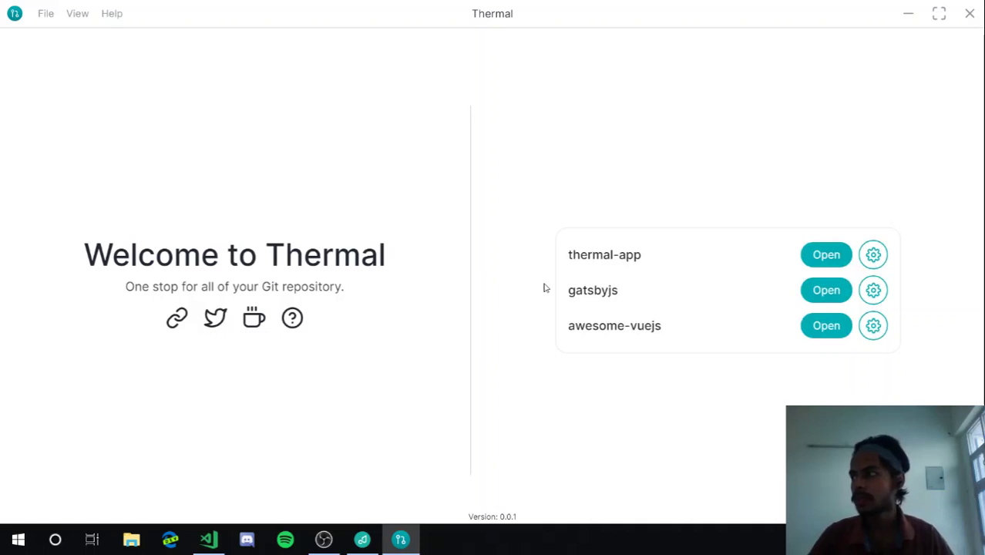
mouse_move(654, 292)
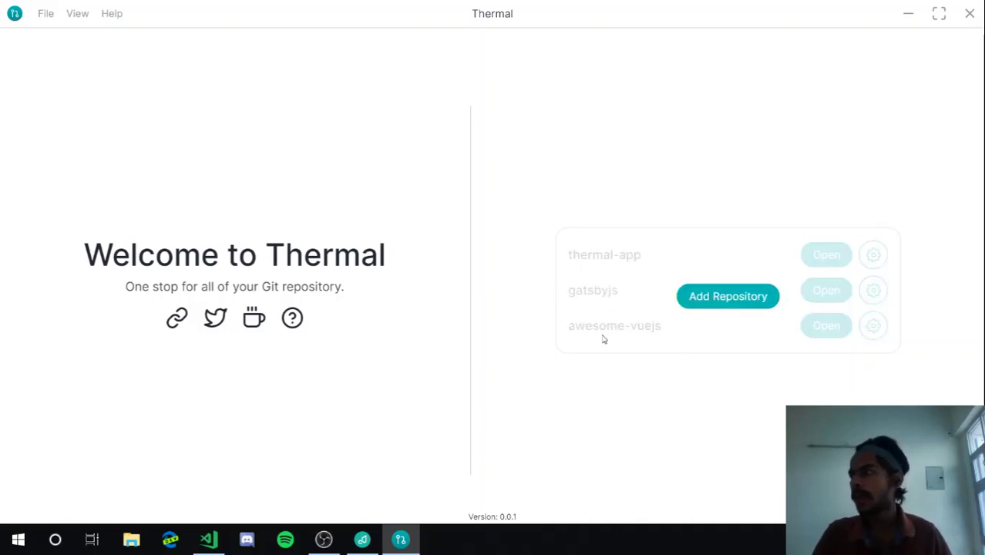
click(725, 293)
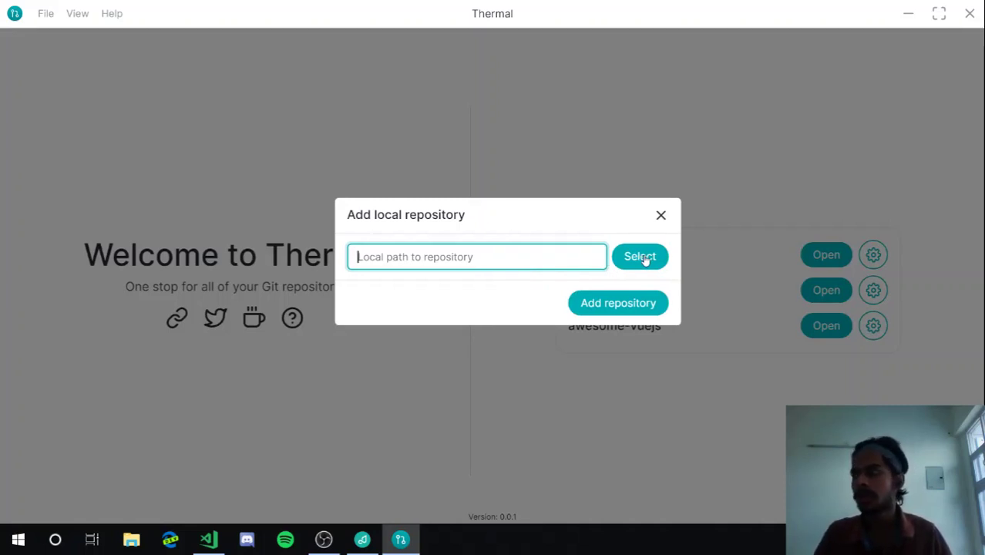
click(661, 216)
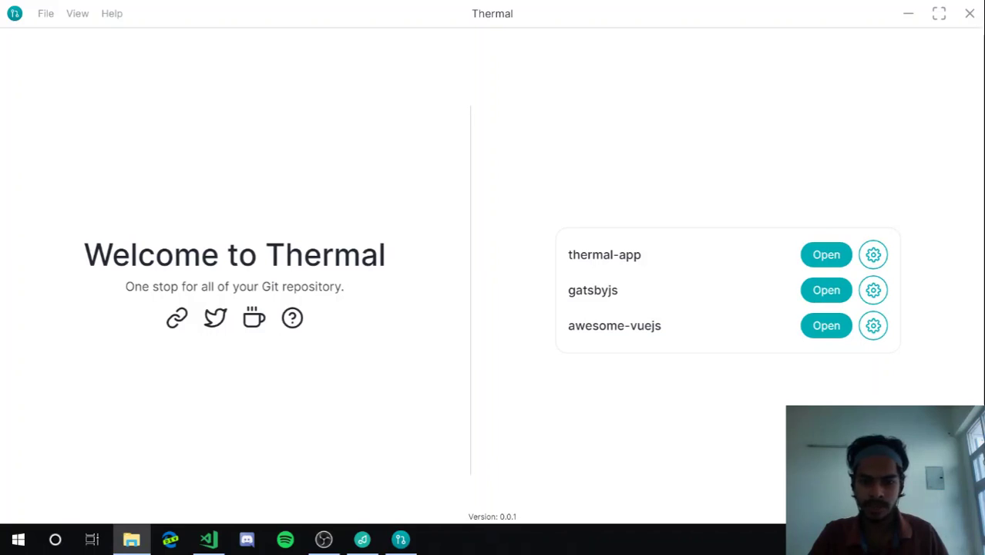
Drag the thermal folder from File Explorer onto Thermal's repository list to add it
drag(338, 282, 622, 286)
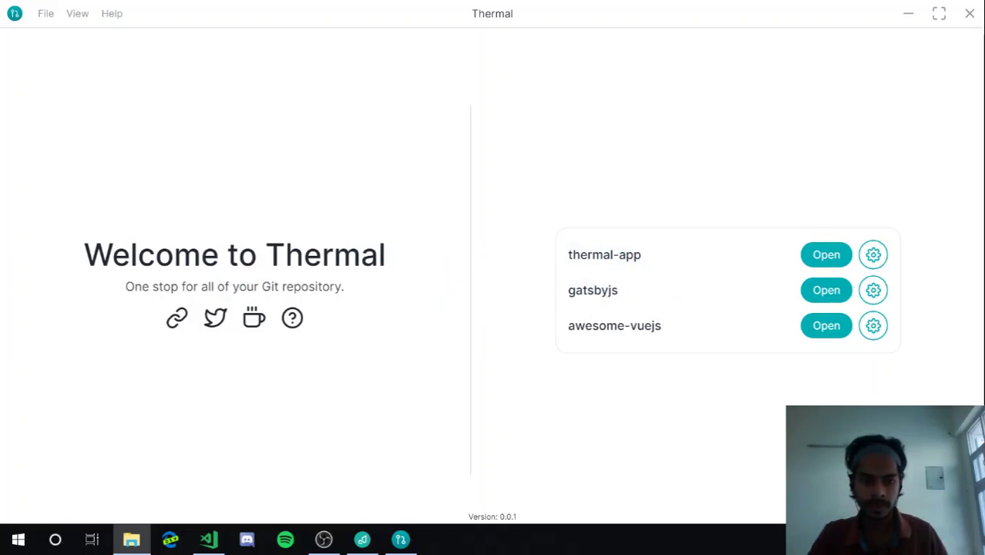
drag(218, 224, 648, 282)
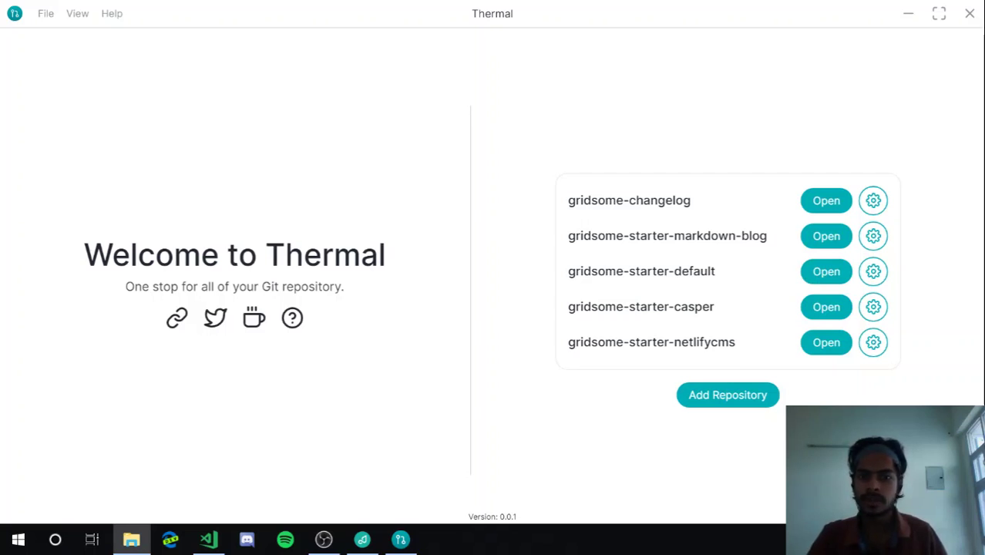
drag(490, 308, 669, 277)
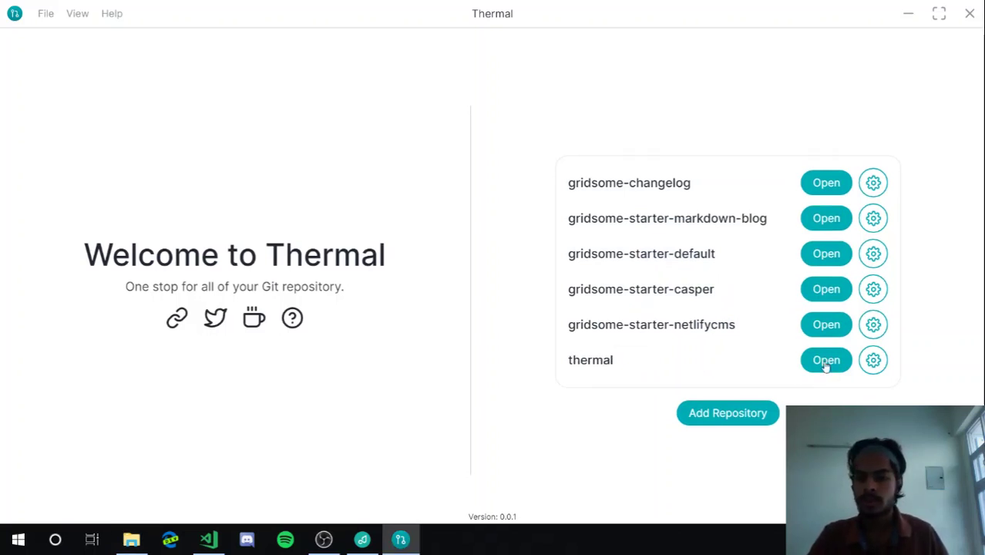
Open the thermal repository, check VS Code's Source Control for changes, then return to Thermal
click(826, 362)
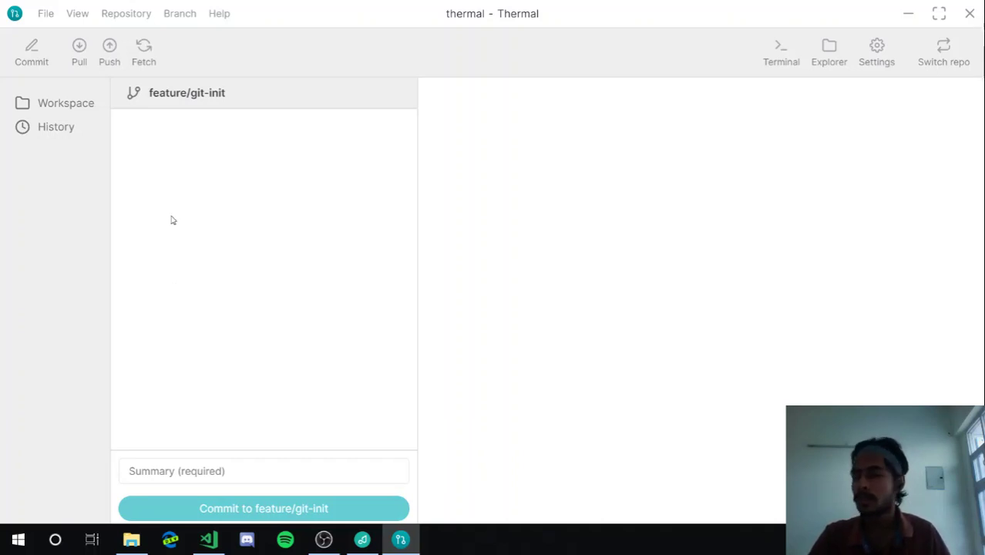
click(209, 539)
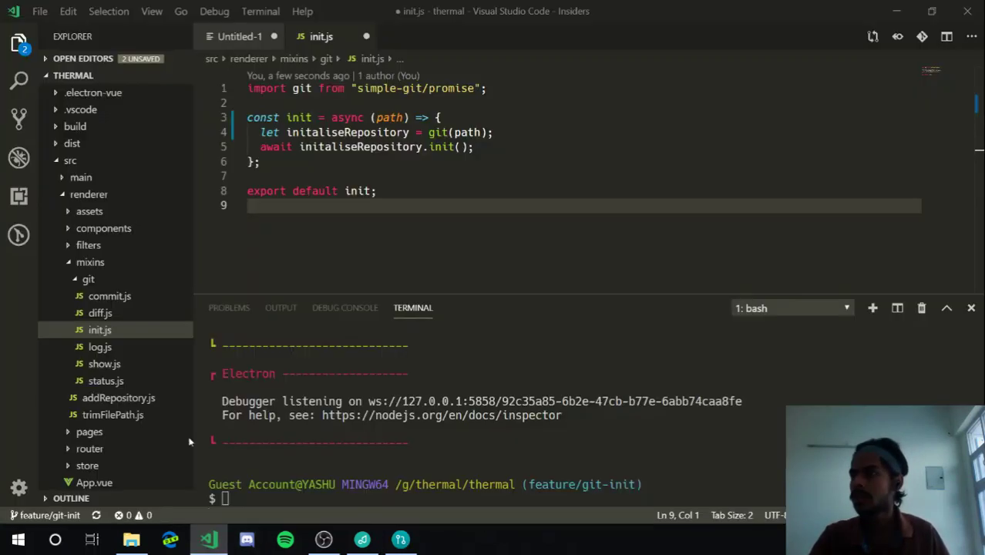
click(18, 118)
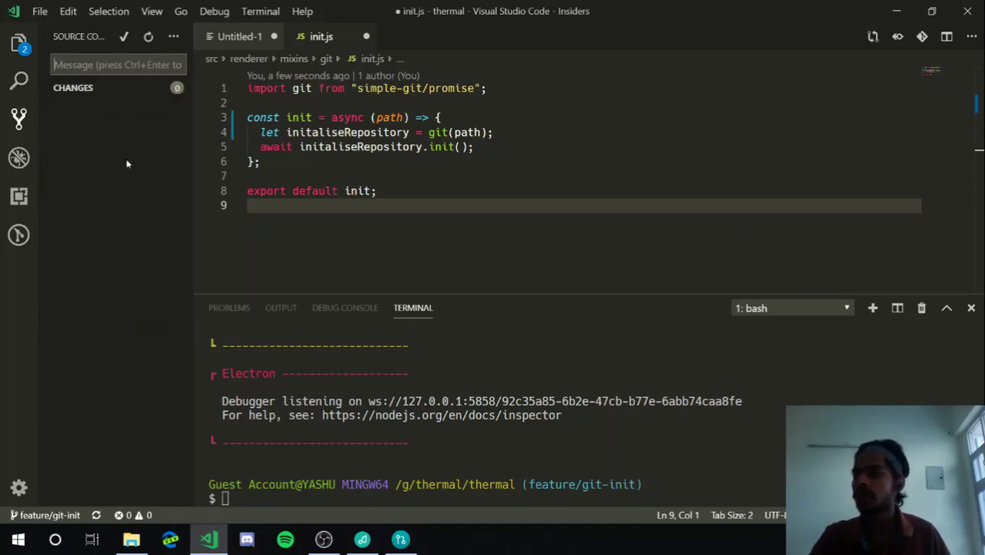
click(400, 540)
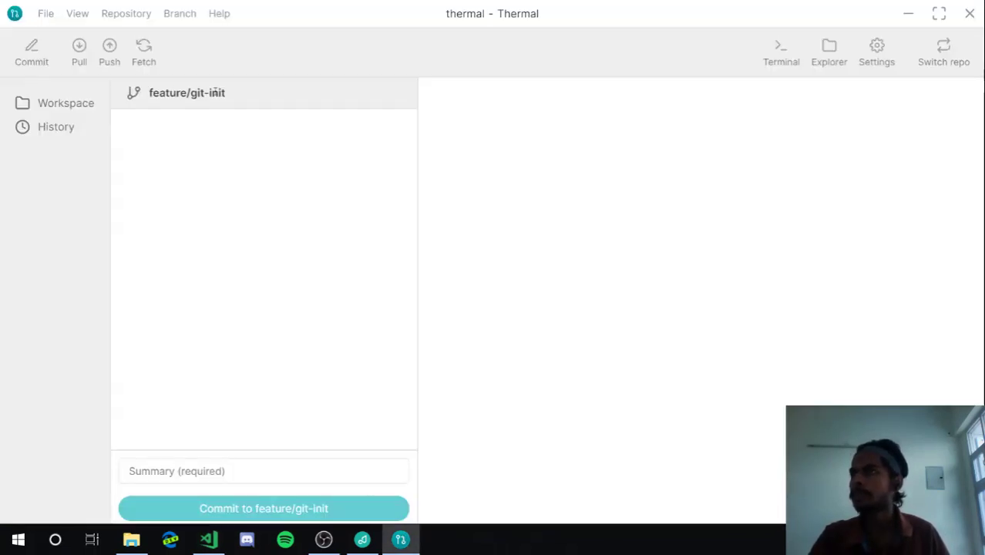
Switch from the feature/git-init workspace to History and scroll through the commit list
drag(255, 94, 143, 93)
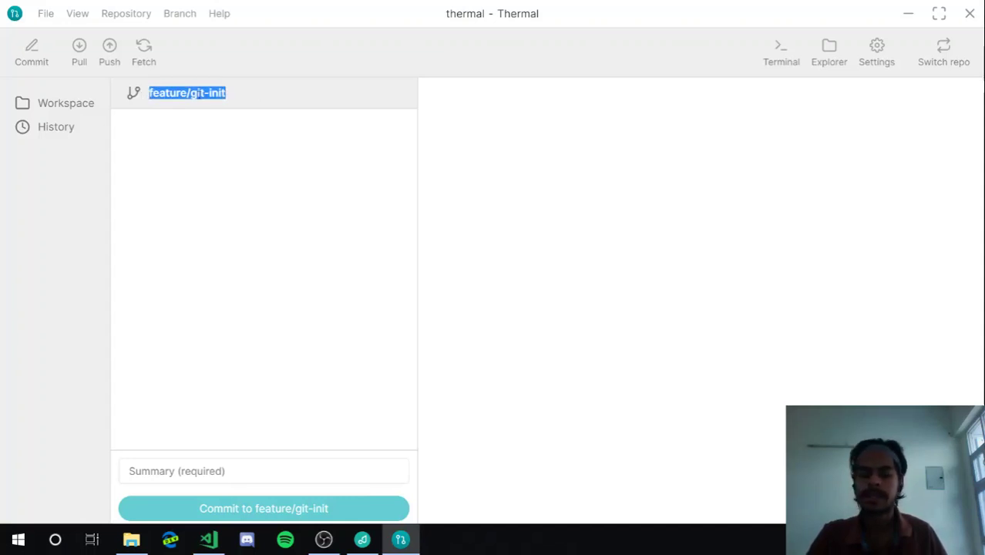
click(202, 130)
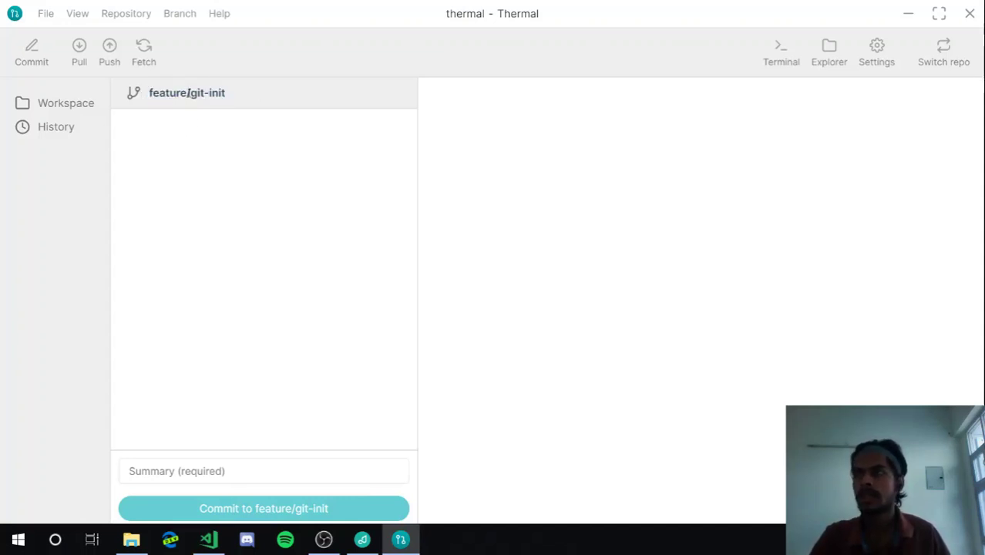
click(39, 129)
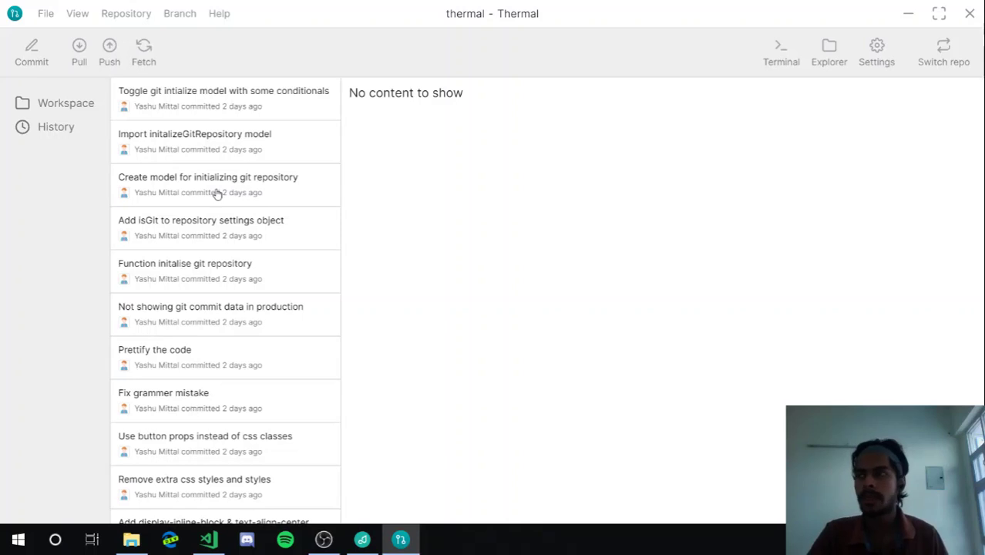
scroll(218, 195, down, 2)
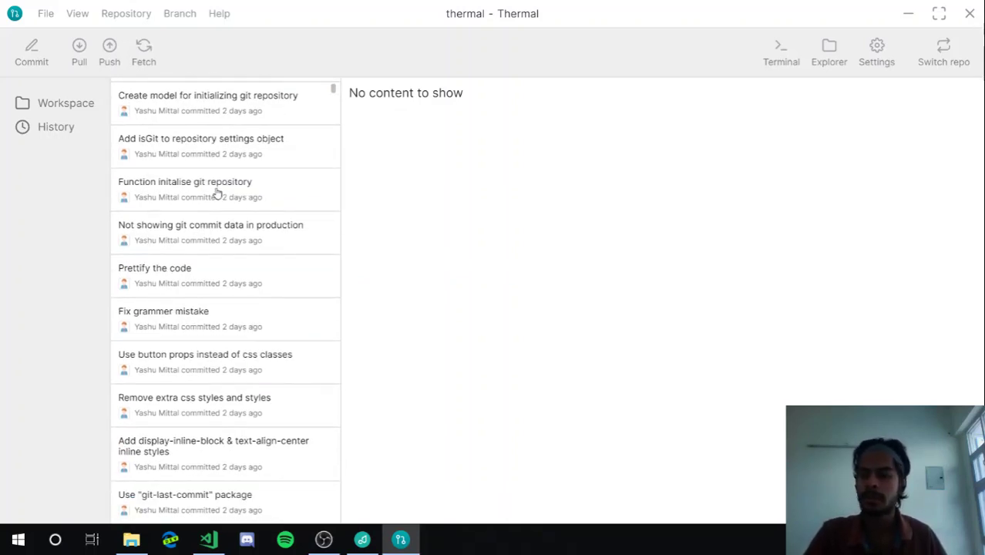
scroll(218, 195, down, 5)
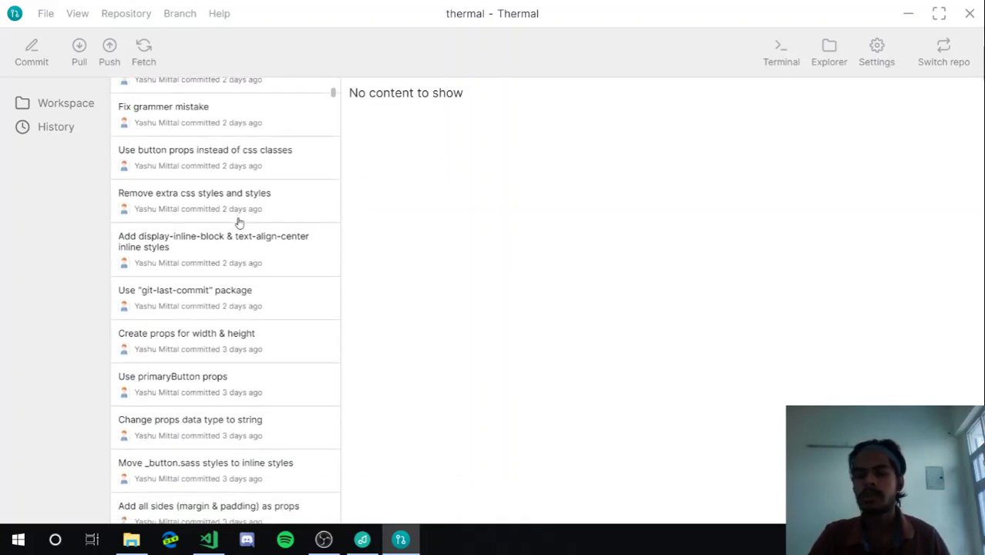
scroll(239, 222, down, 5)
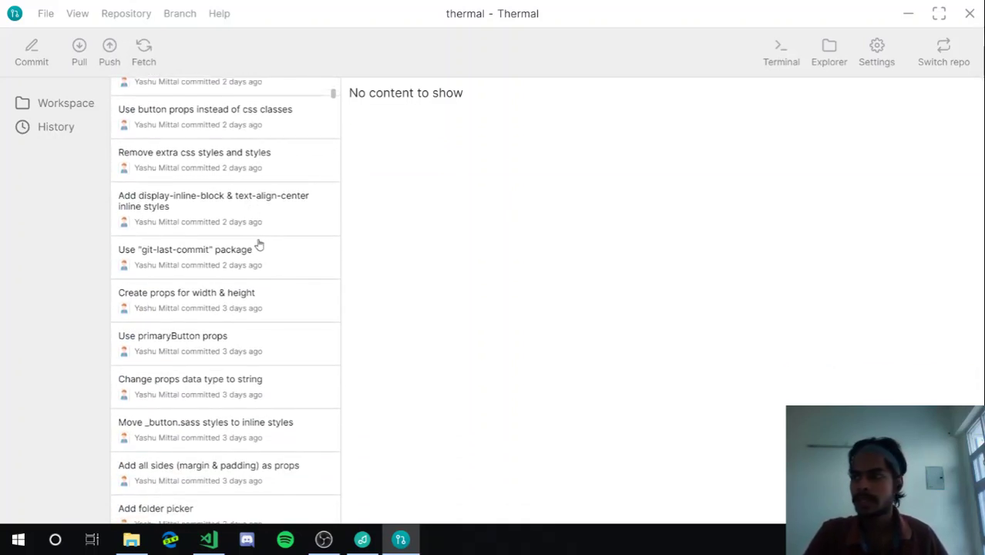
scroll(284, 209, down, 4)
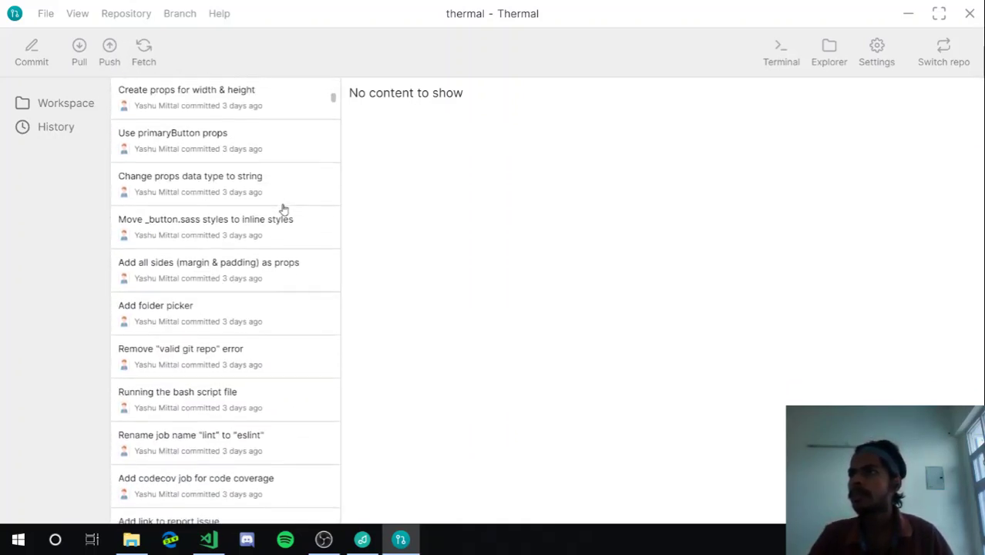
drag(333, 107, 341, 77)
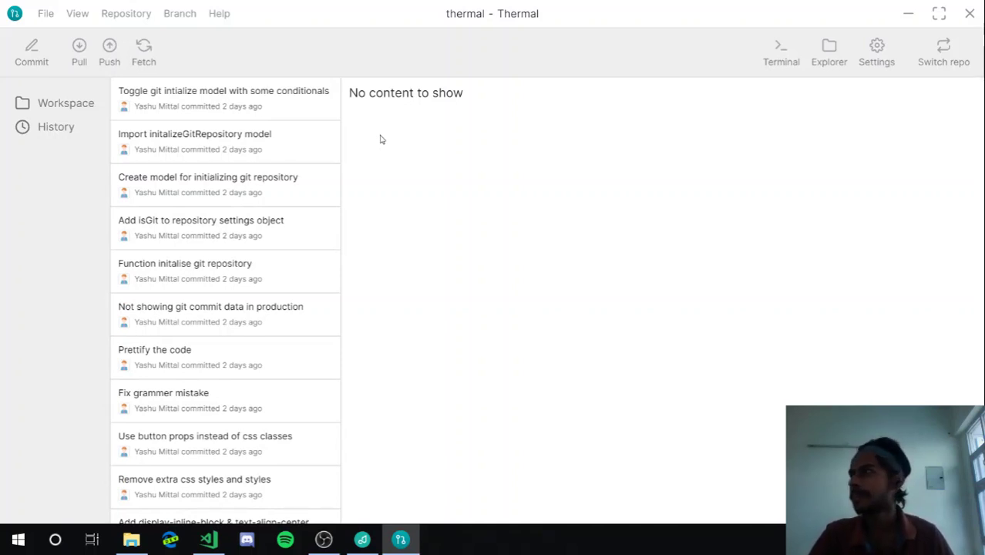
Open the details of the latest commit, 'Toggle git intialize model with some conditionals'
scroll(268, 161, down, 1)
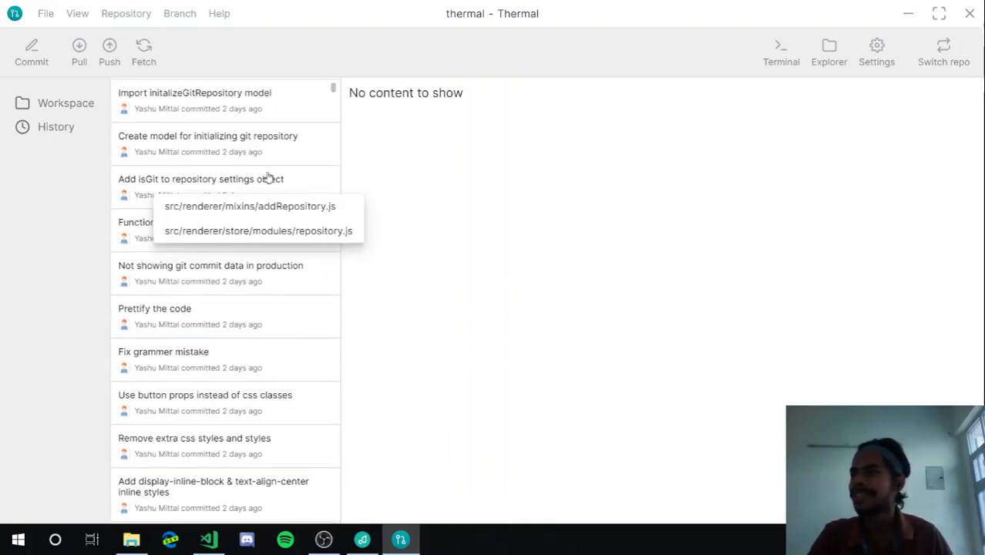
scroll(269, 178, up, 1)
click(268, 96)
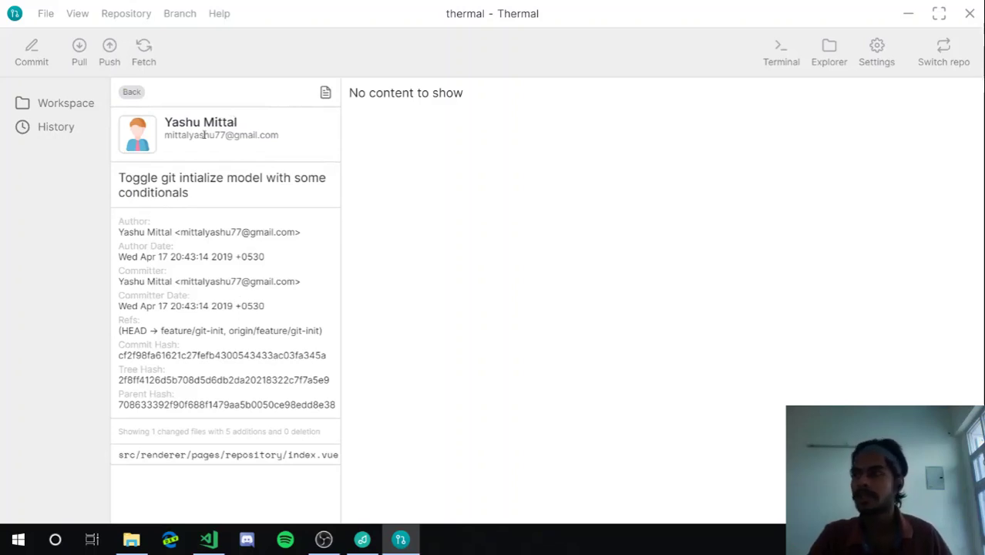
drag(165, 121, 241, 136)
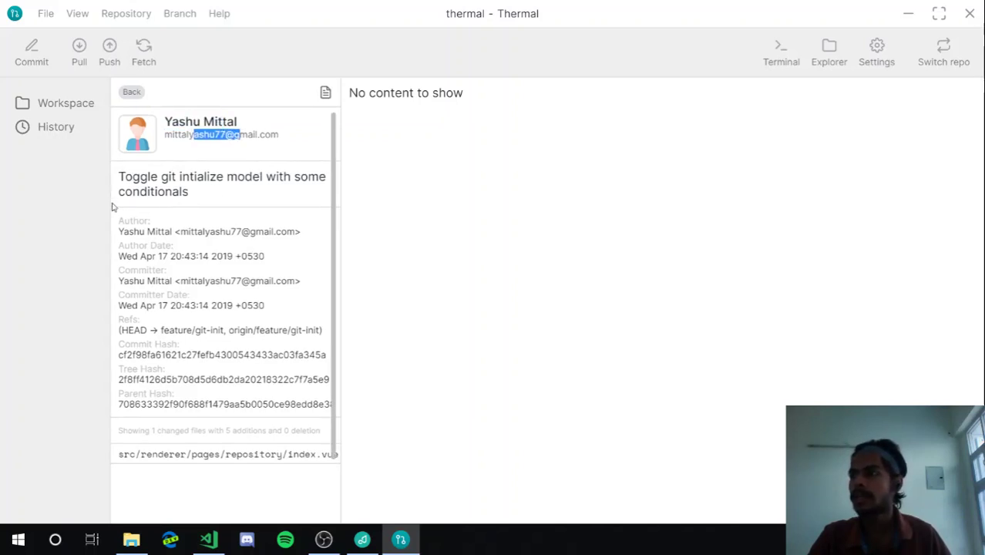
drag(117, 185, 185, 192)
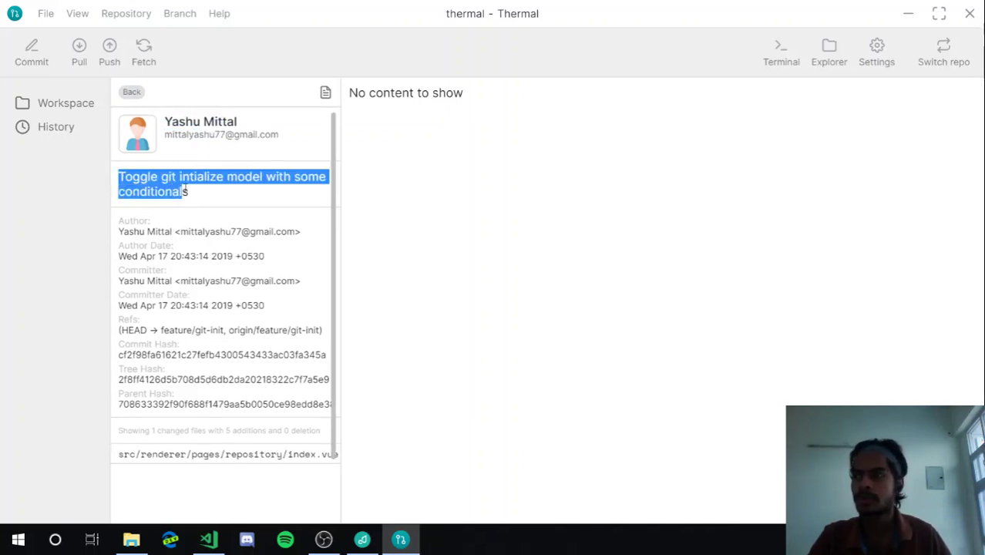
click(185, 199)
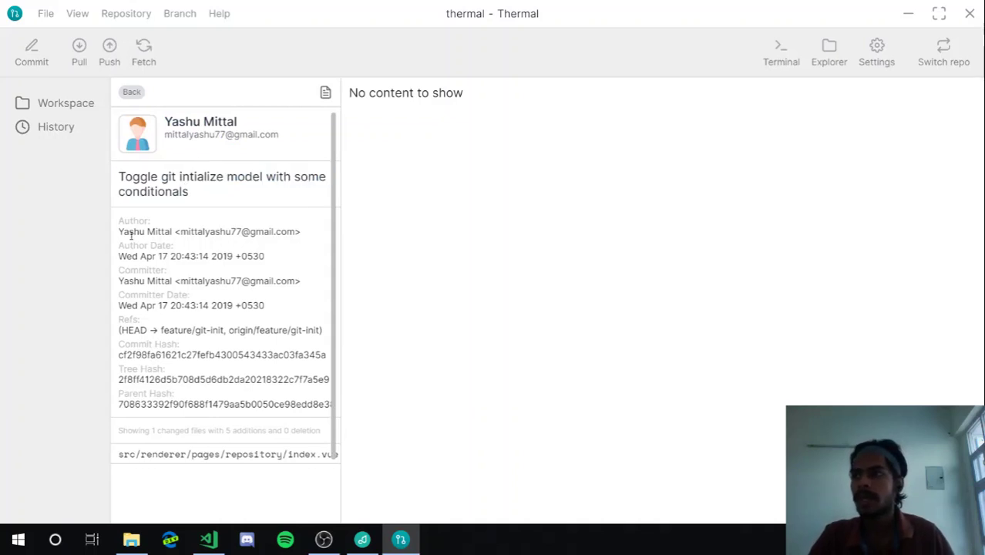
Look over the commit's author and hash, then load the src/renderer/pages/repository/index.vue diff
drag(119, 233, 214, 234)
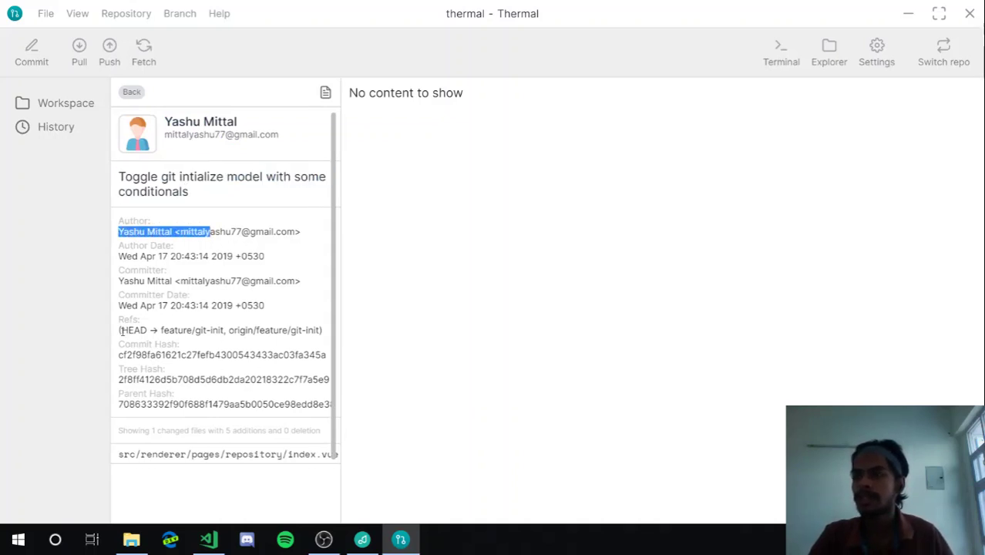
drag(120, 330, 249, 484)
click(248, 484)
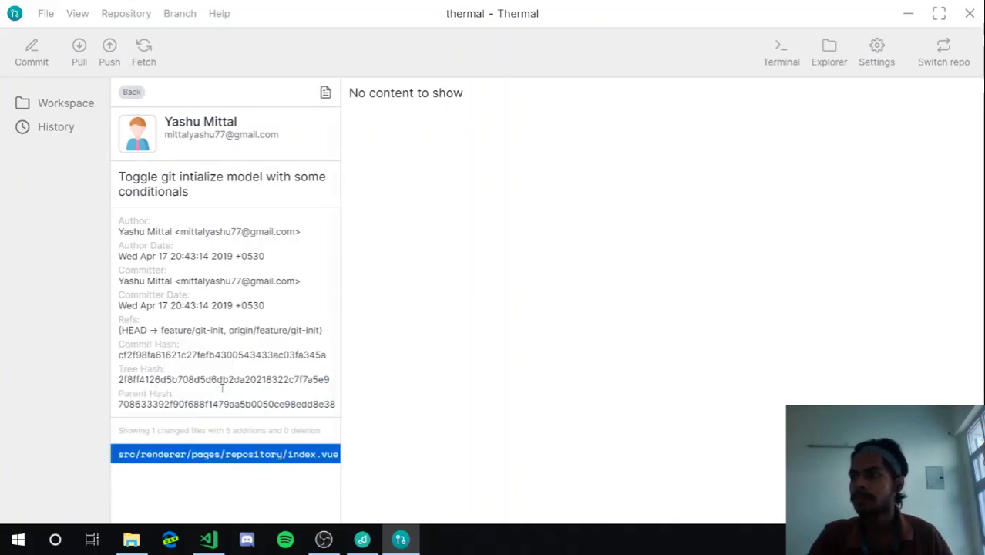
click(222, 388)
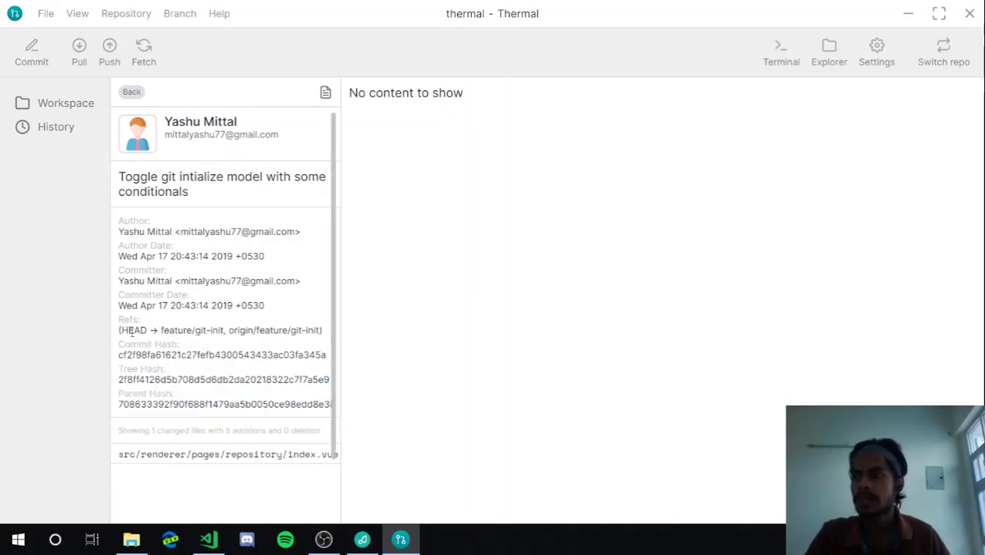
drag(131, 330, 161, 380)
click(177, 347)
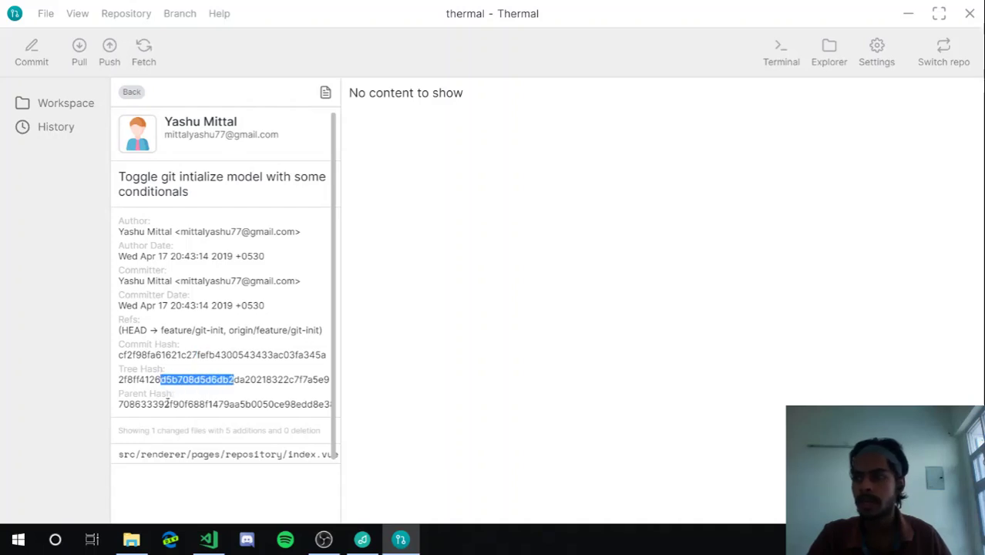
click(176, 454)
click(231, 457)
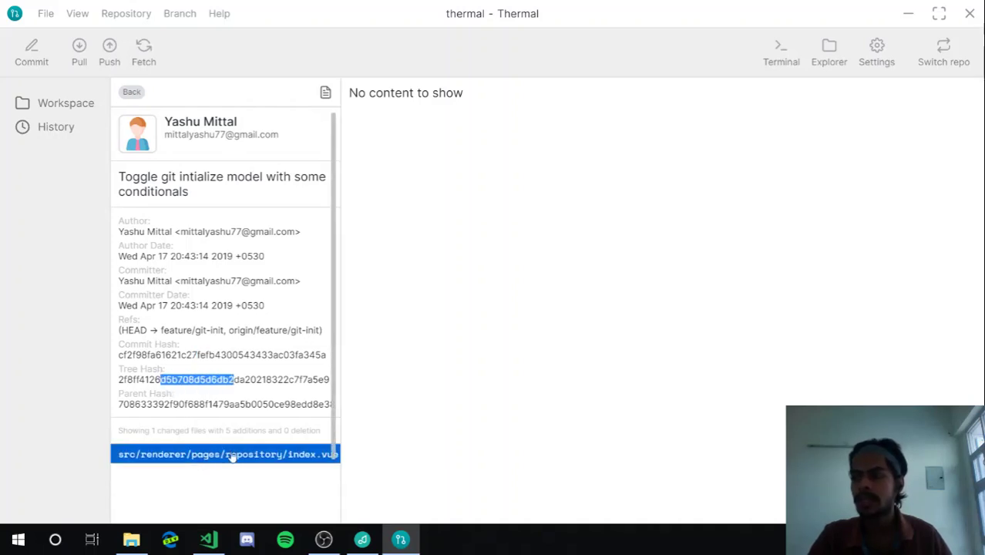
click(214, 457)
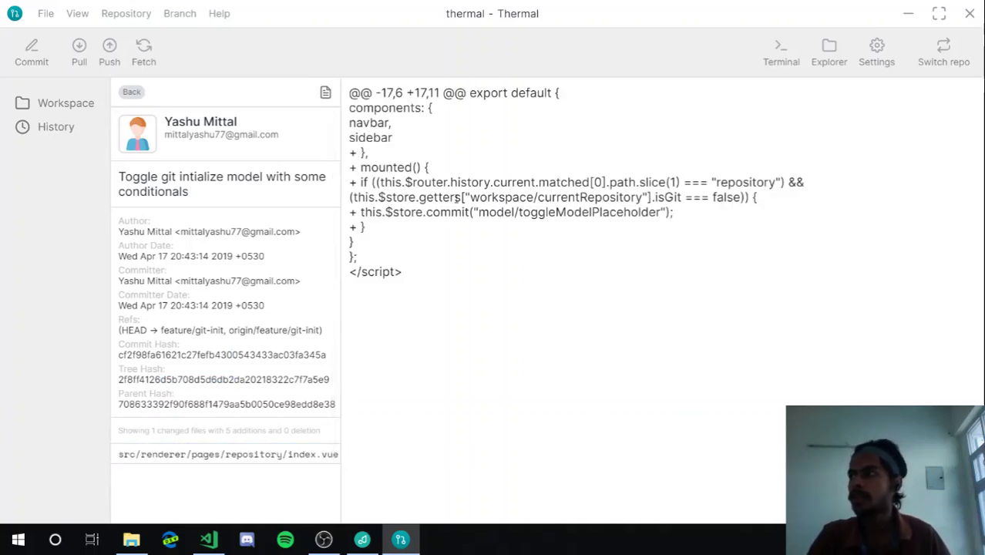
Leave the index.vue diff and return to the feature/git-init workspace
drag(386, 94, 440, 244)
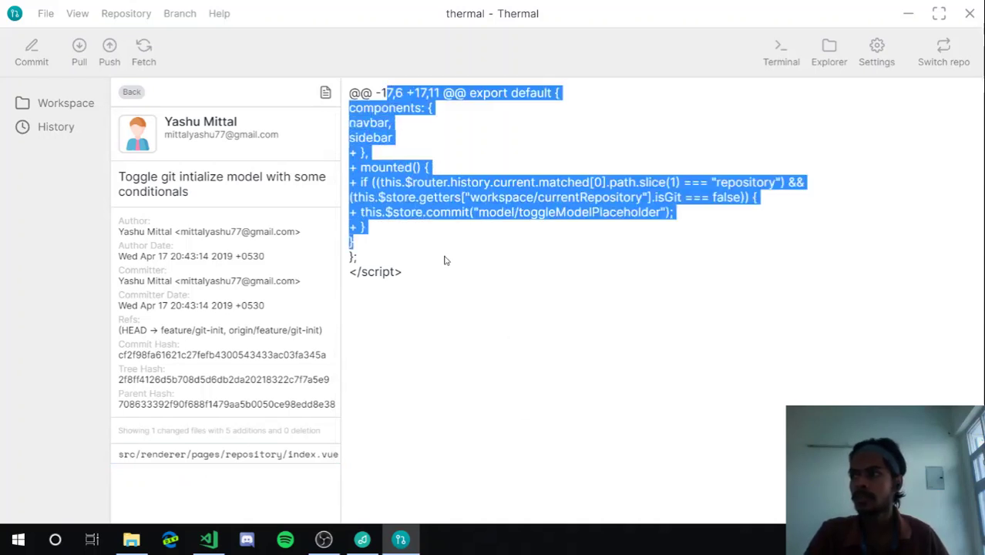
click(444, 260)
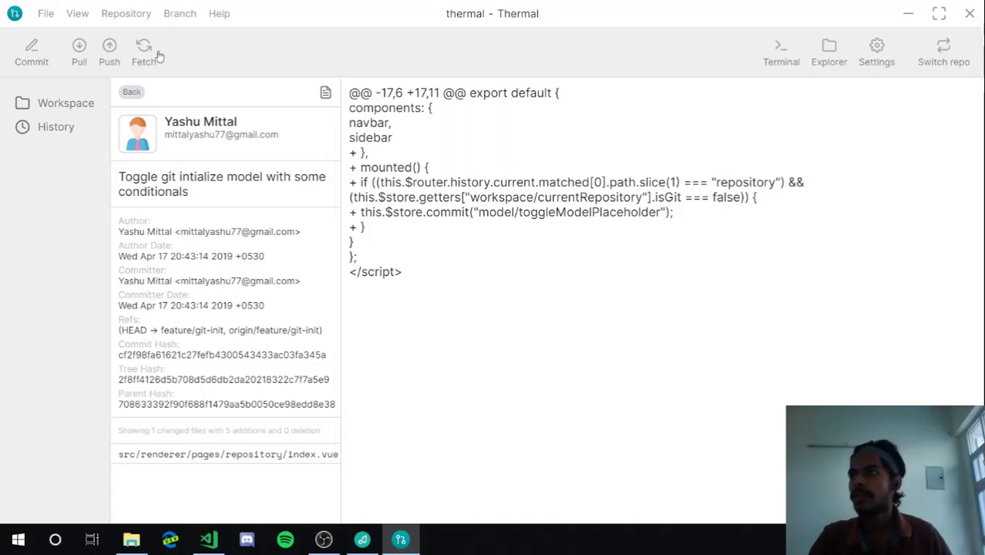
click(59, 108)
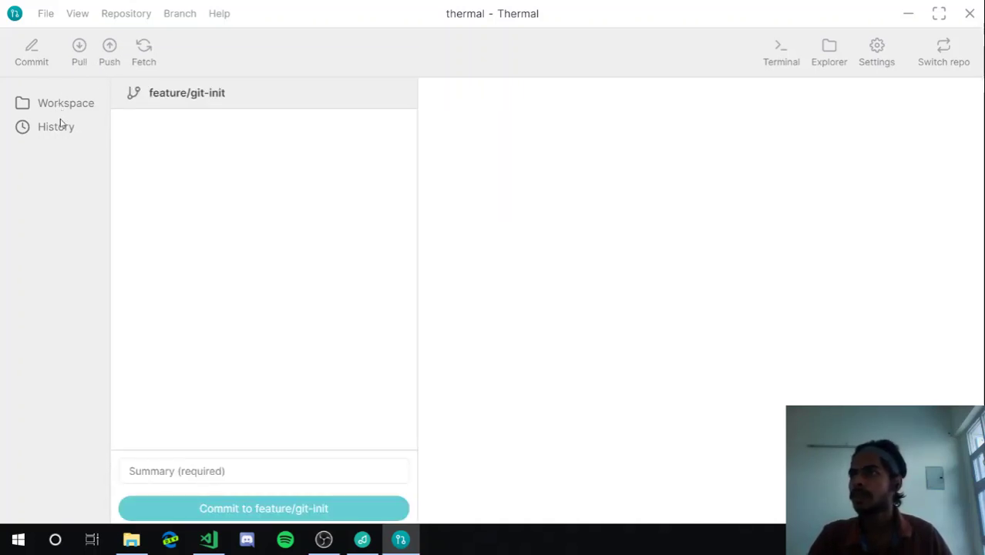
click(60, 126)
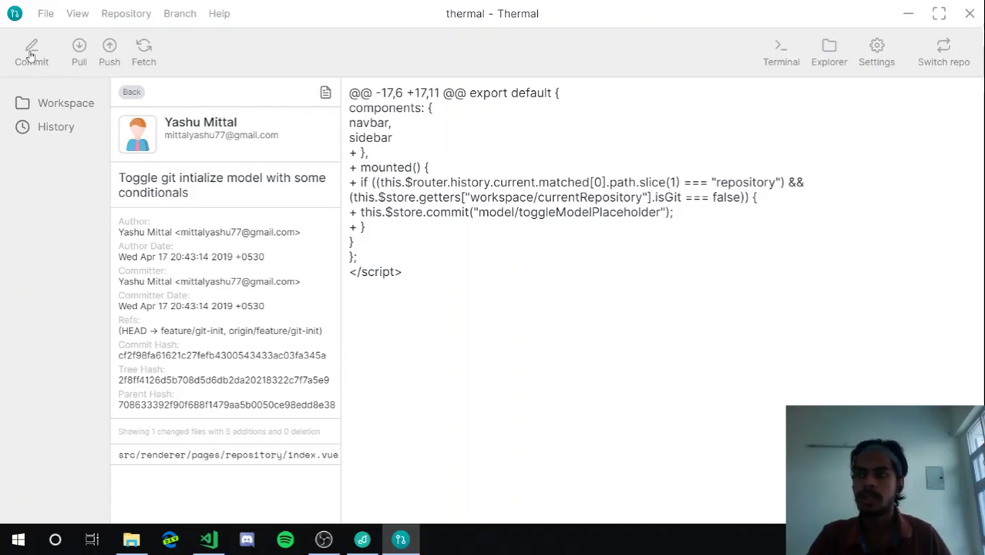
click(30, 54)
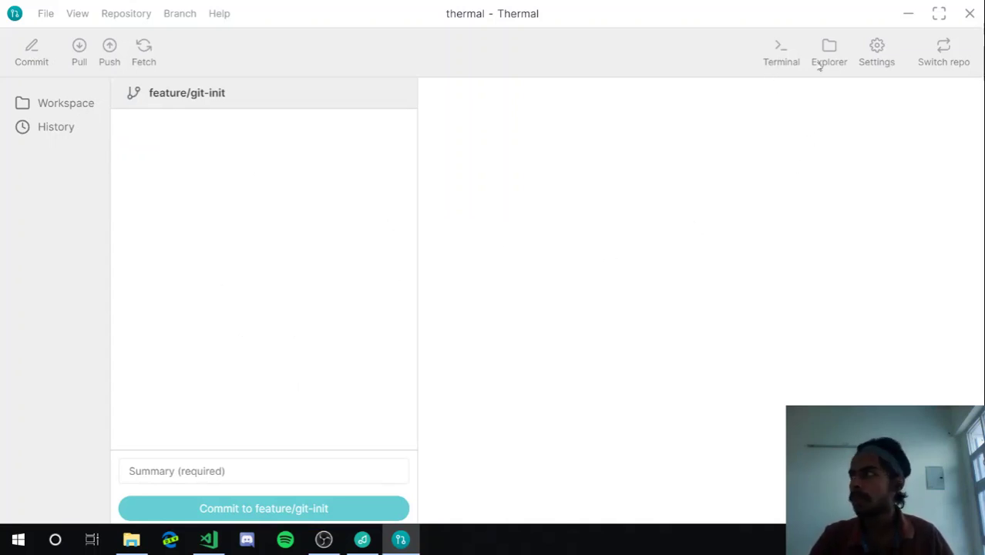
In the repository settings, retype the name and restore it to lowercase 'thermal'
click(893, 67)
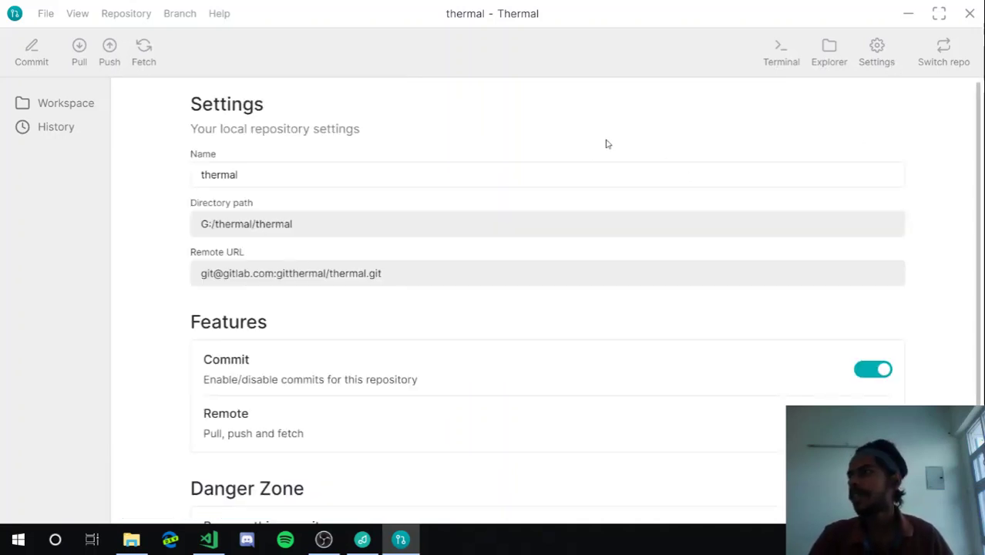
click(573, 177)
key(ctrl+a)
text(Terma)
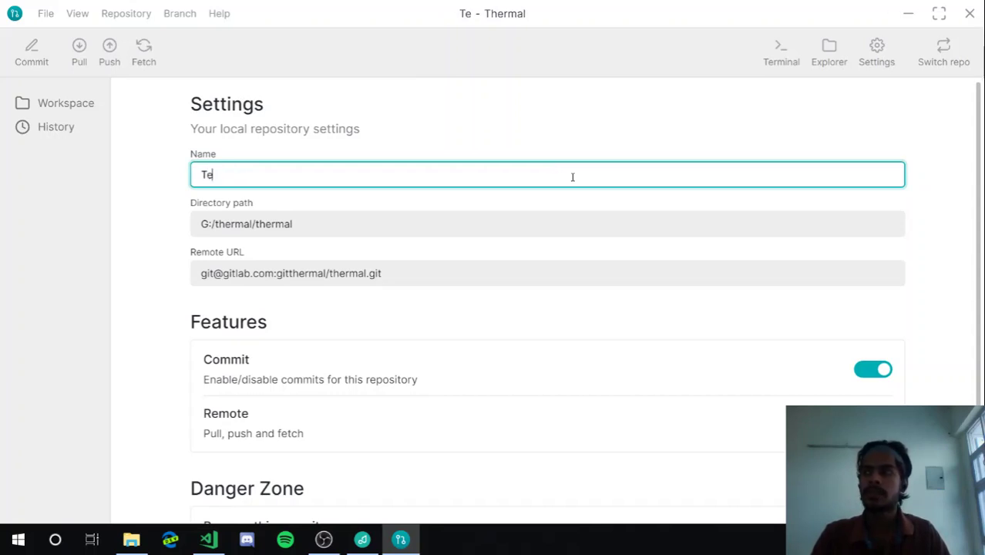
key(BackSpace)
key(BackSpace)
key(BackSpace)
key(BackSpace)
text(hermal)
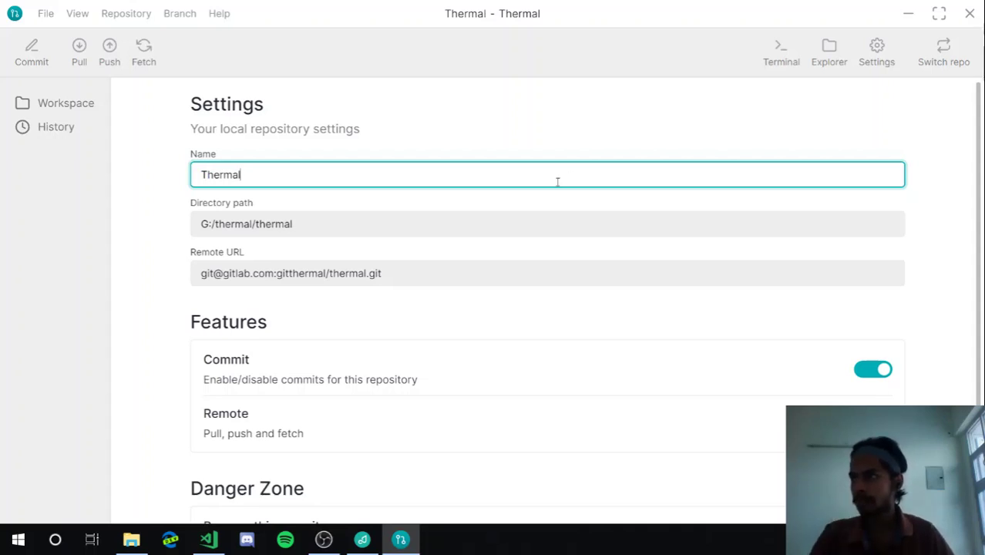
key(ctrl+a)
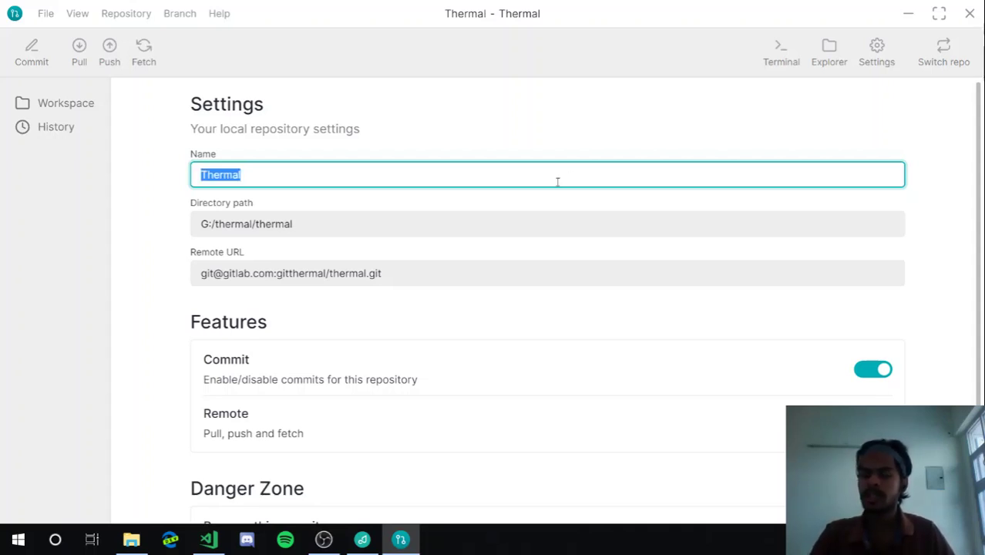
key(Left)
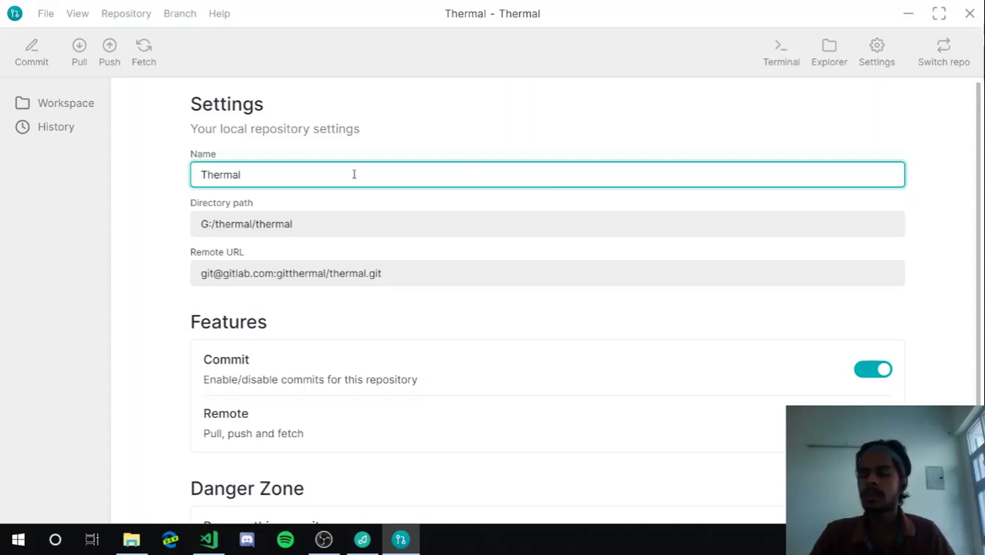
key(Delete)
text(t)
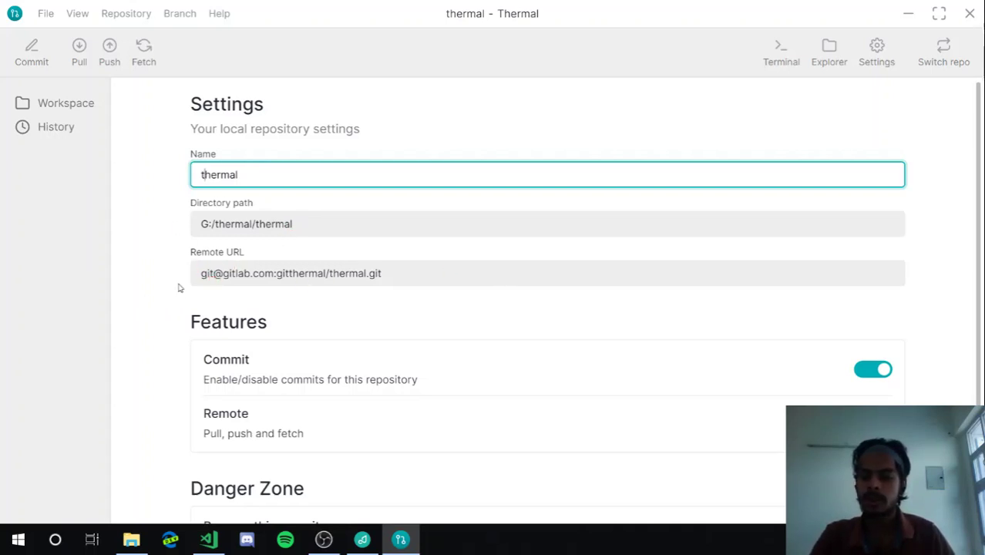
click(178, 287)
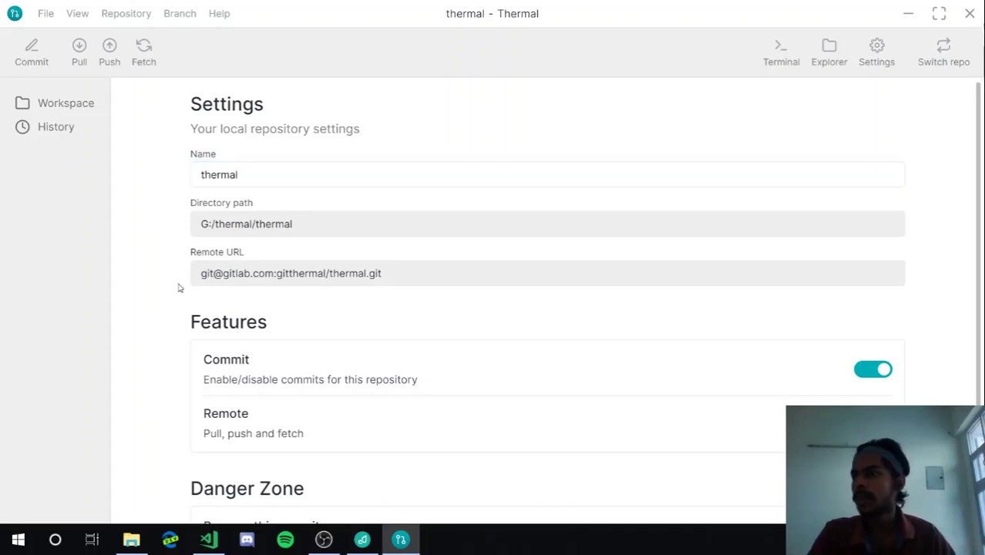
scroll(178, 287, down, 1)
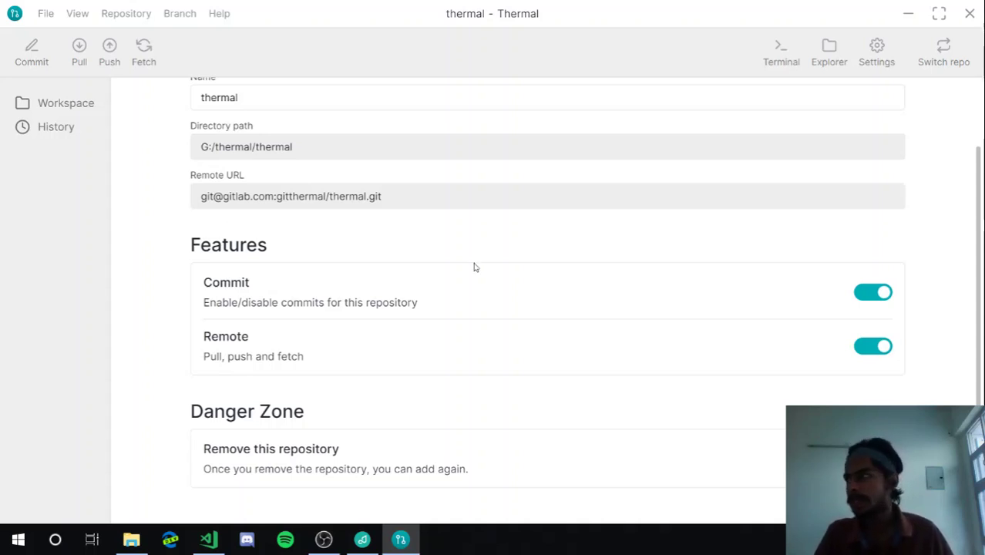
Toggle Commit off and back on, and switch the Remote feature off
click(876, 299)
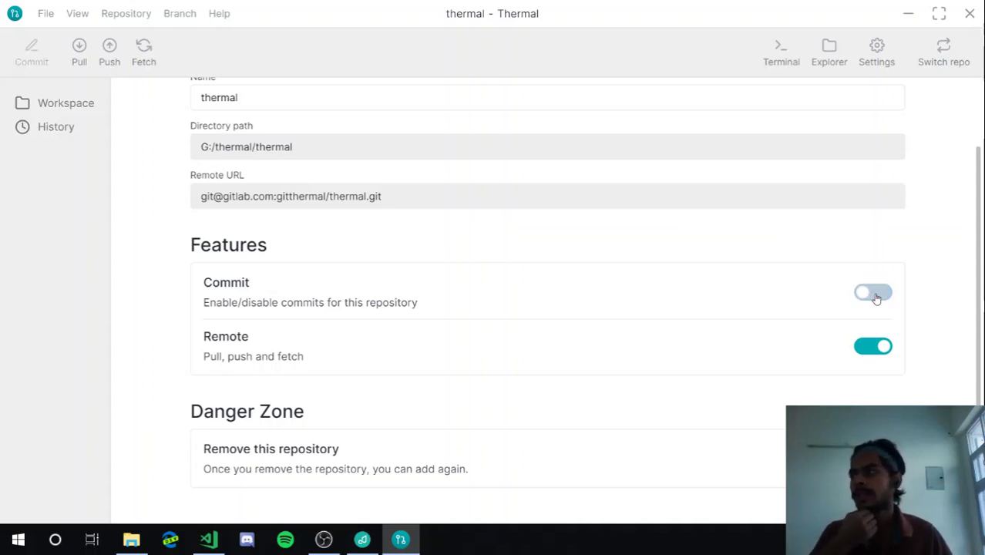
click(30, 110)
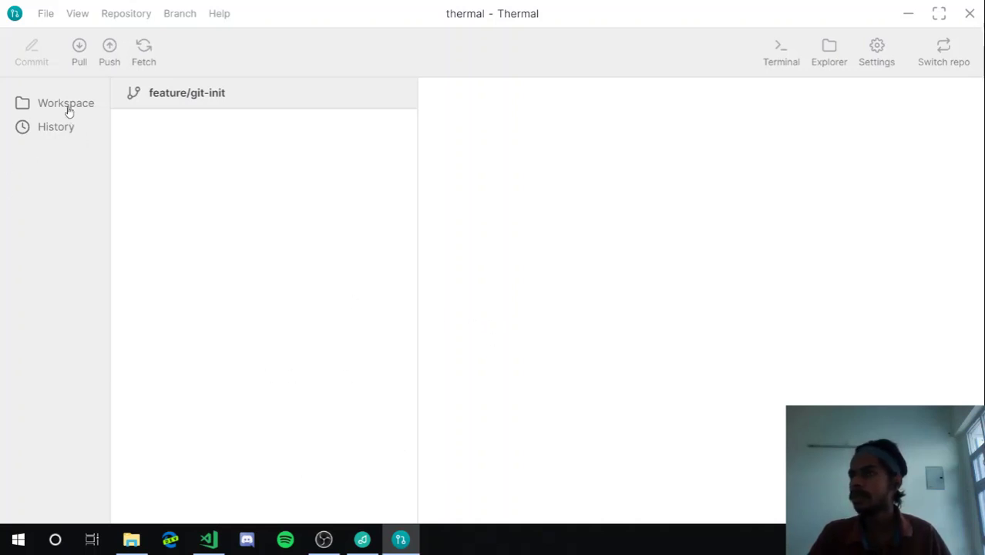
click(888, 62)
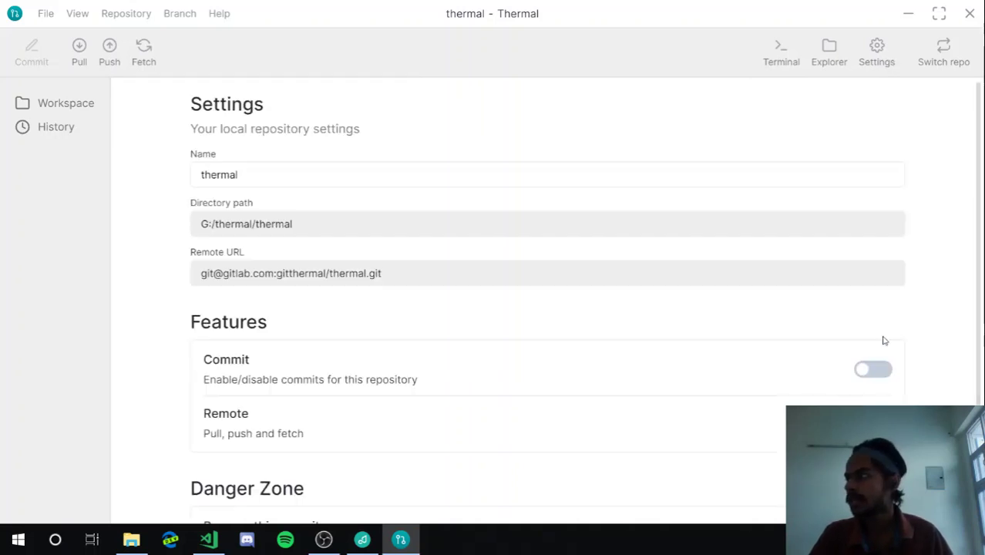
click(873, 374)
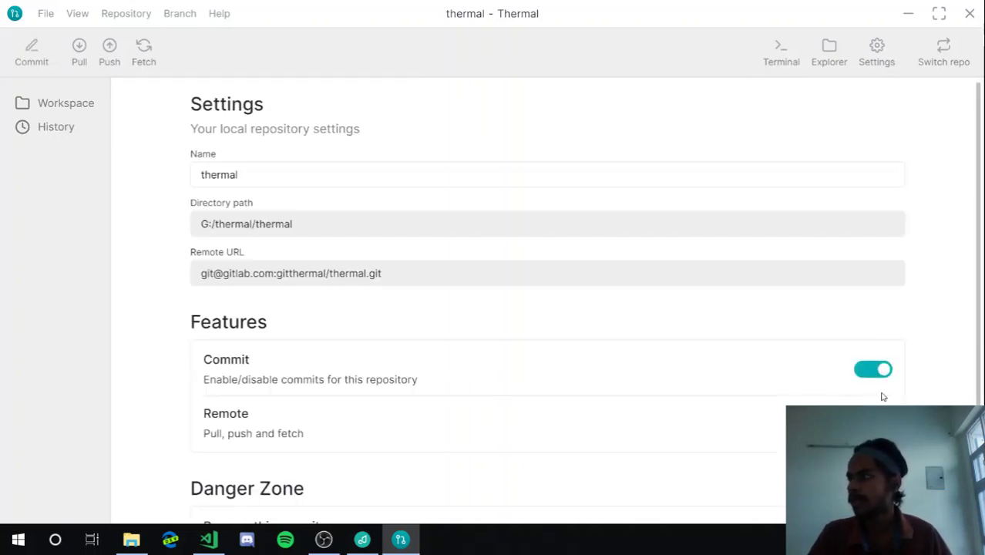
click(873, 424)
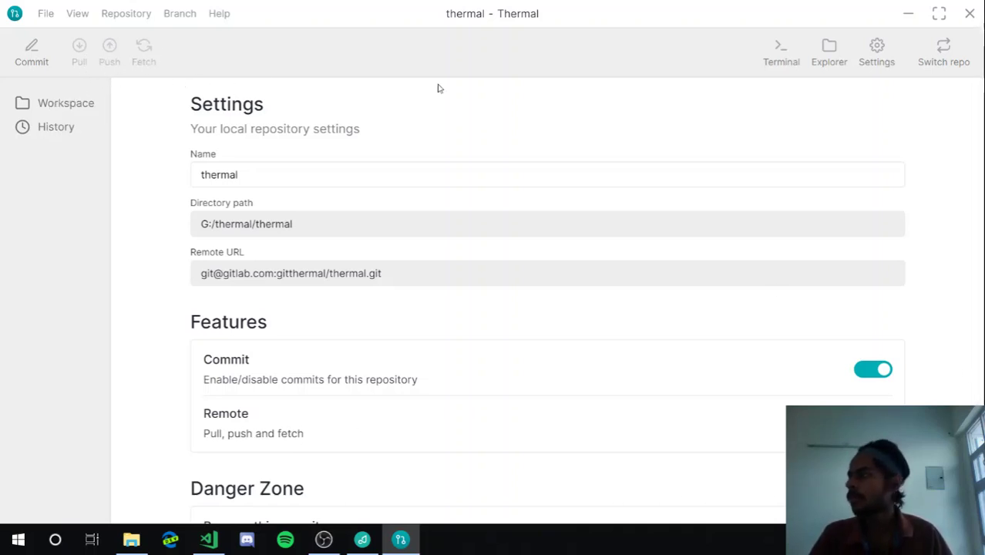
scroll(822, 321, down, 1)
scroll(823, 322, up, 1)
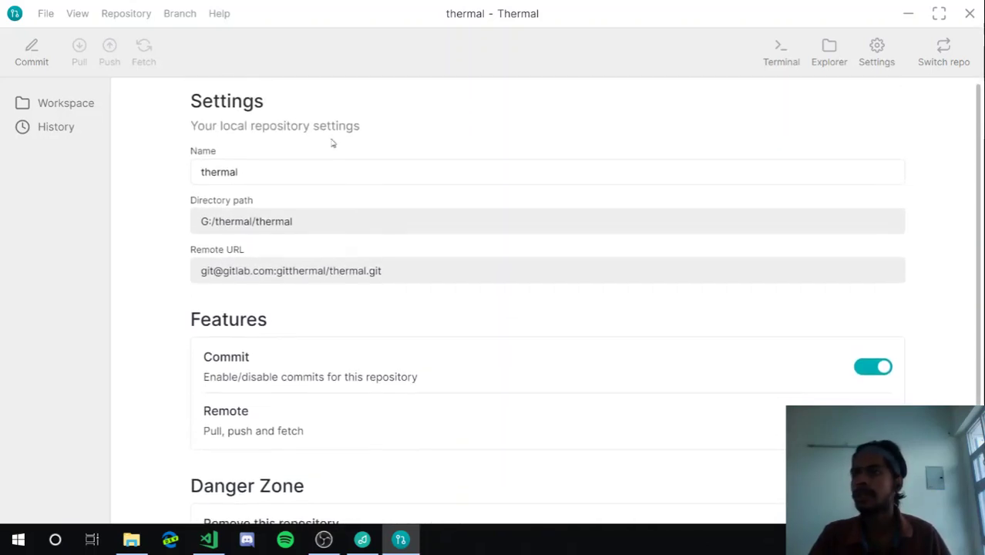
click(46, 14)
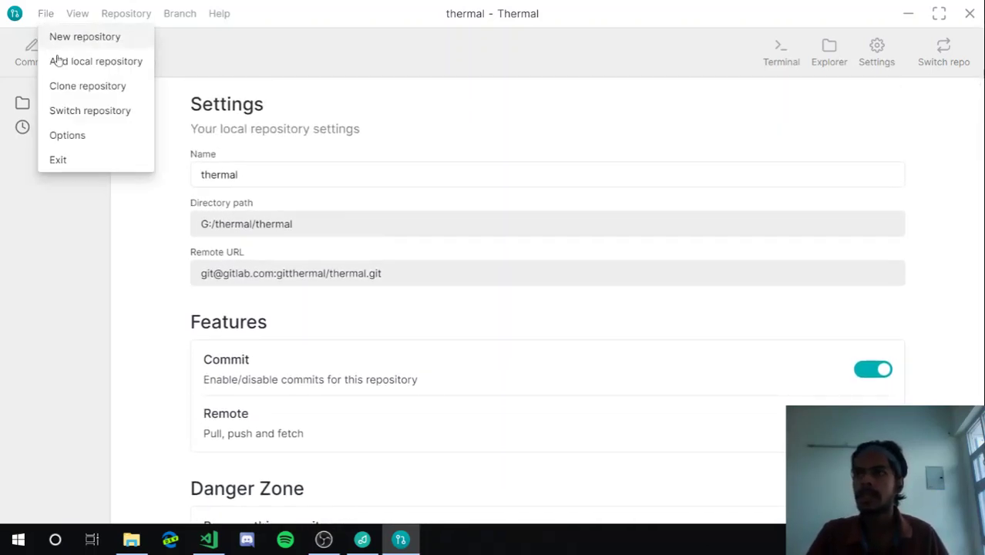
click(73, 133)
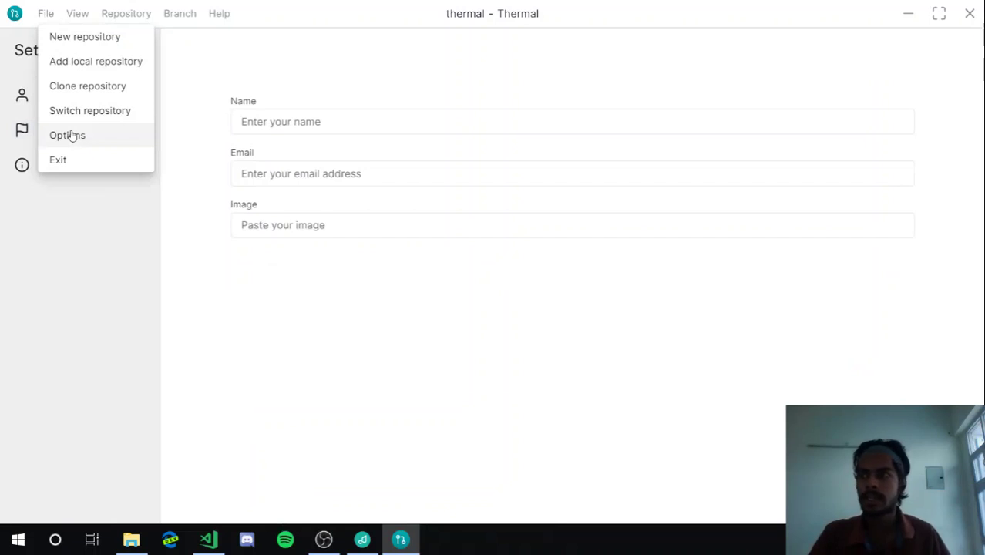
click(227, 241)
click(238, 123)
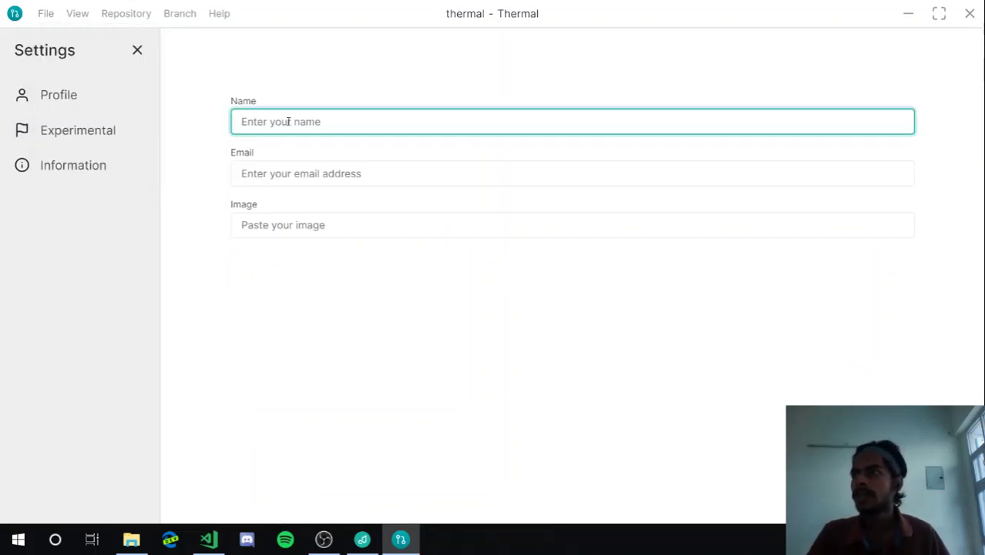
click(118, 100)
click(243, 119)
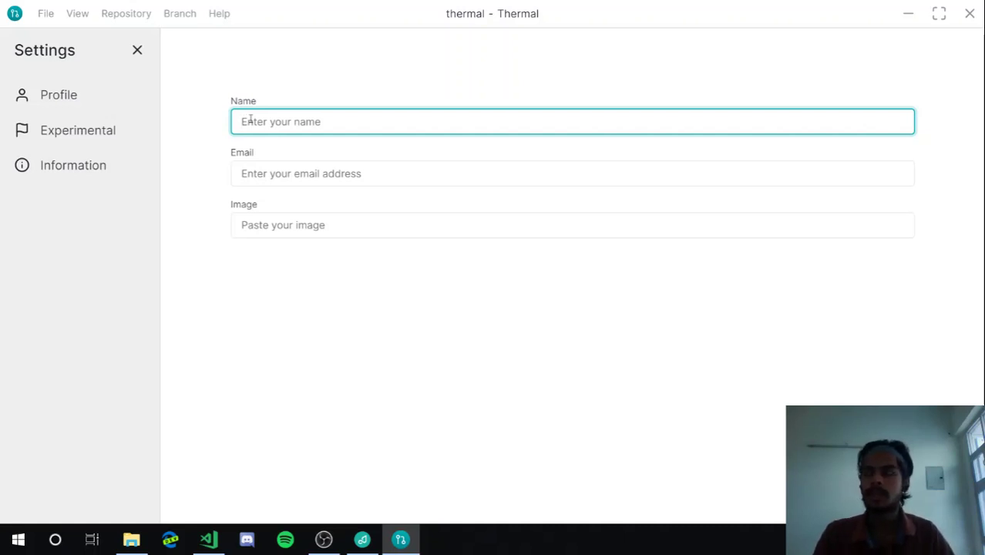
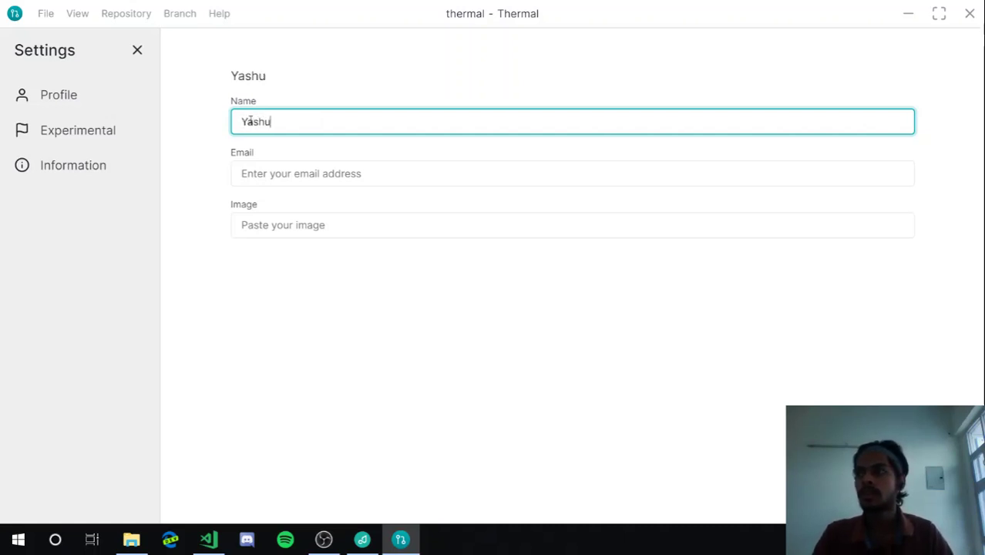
key(Tab)
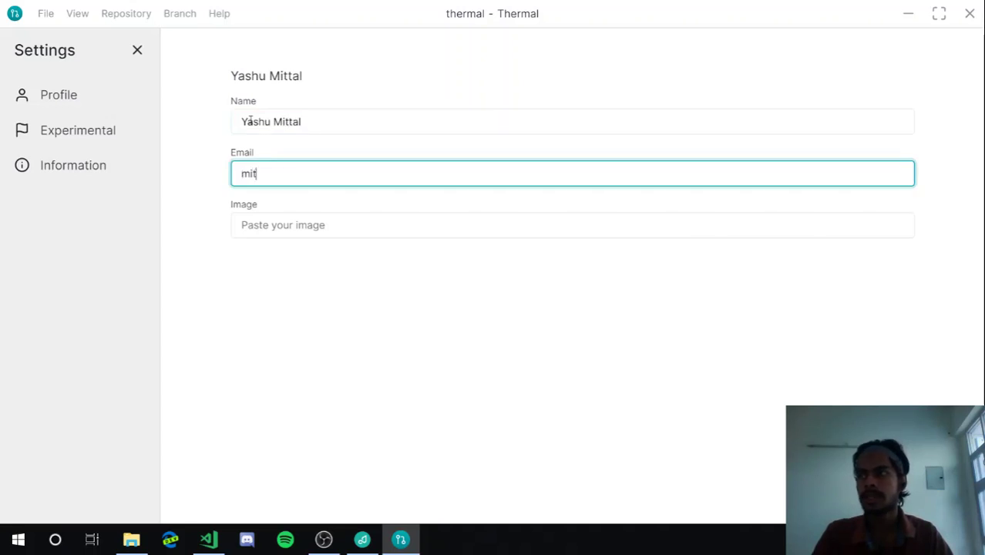
key(ctrl+a)
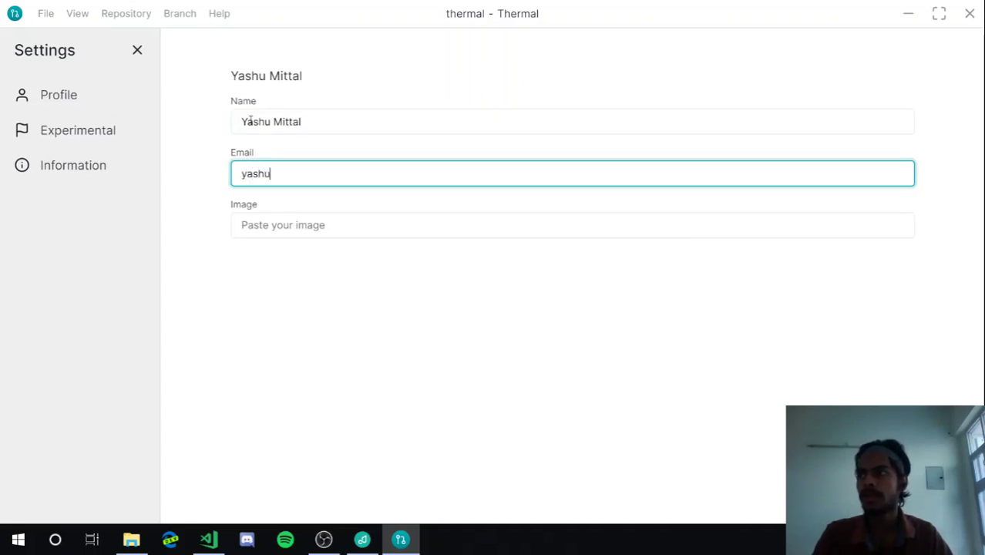
key(Tab)
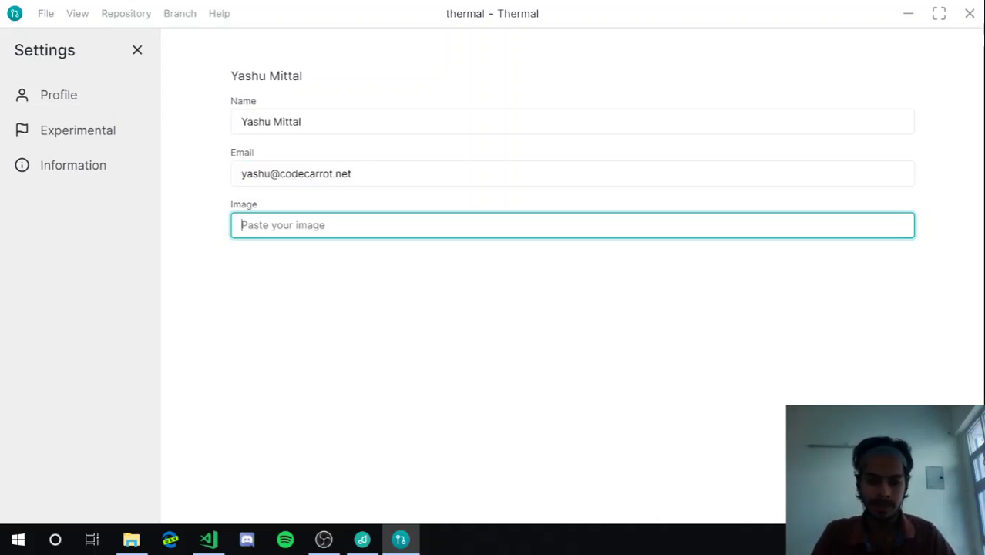
key(Tab)
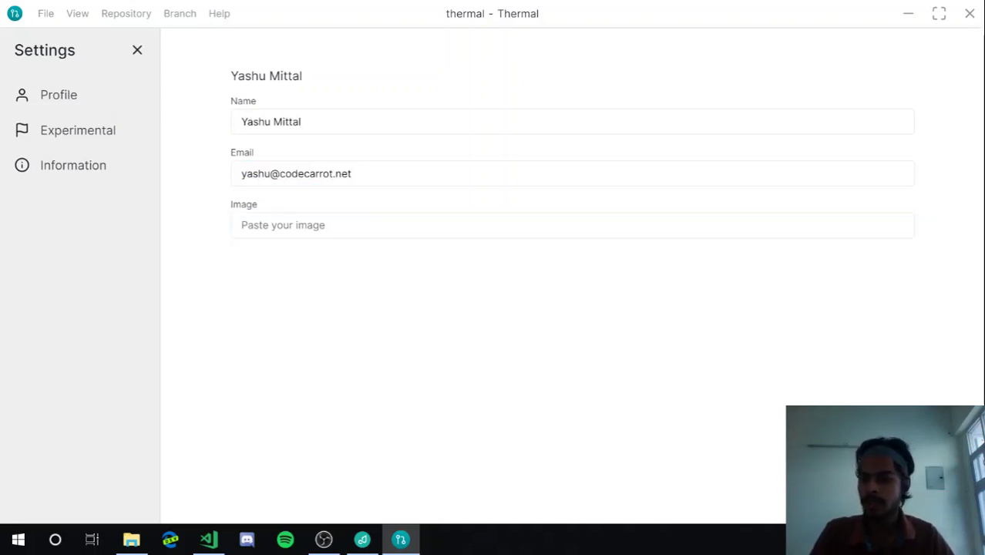
click(169, 540)
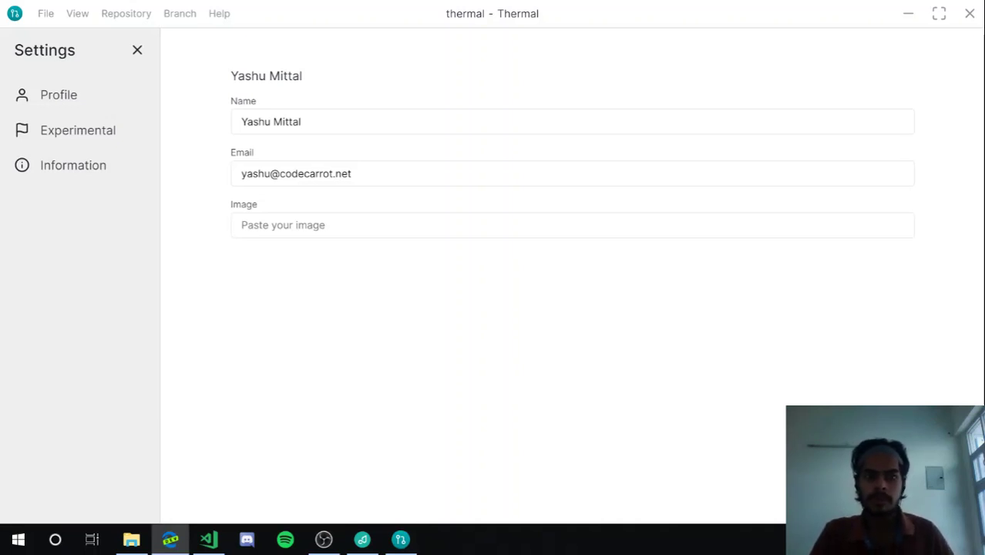
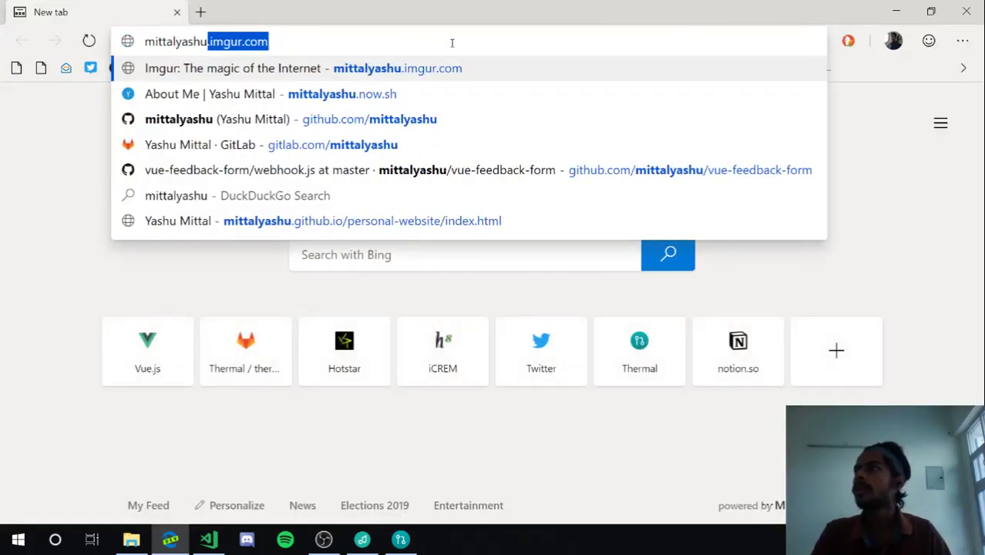
key(Down)
key(Down)
key(Down)
Paste the copied .jpg image address into the Profile's Image field
key(alt+Tab)
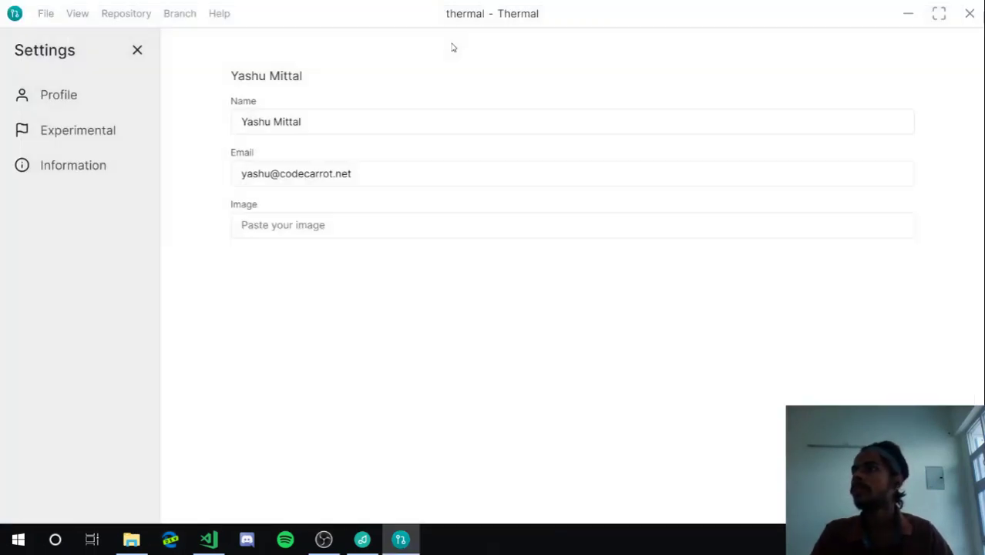
click(393, 223)
text(https://mittalyashu.now.sh/assets/img/IMG_20190101_094730_180.72743895.jpg)
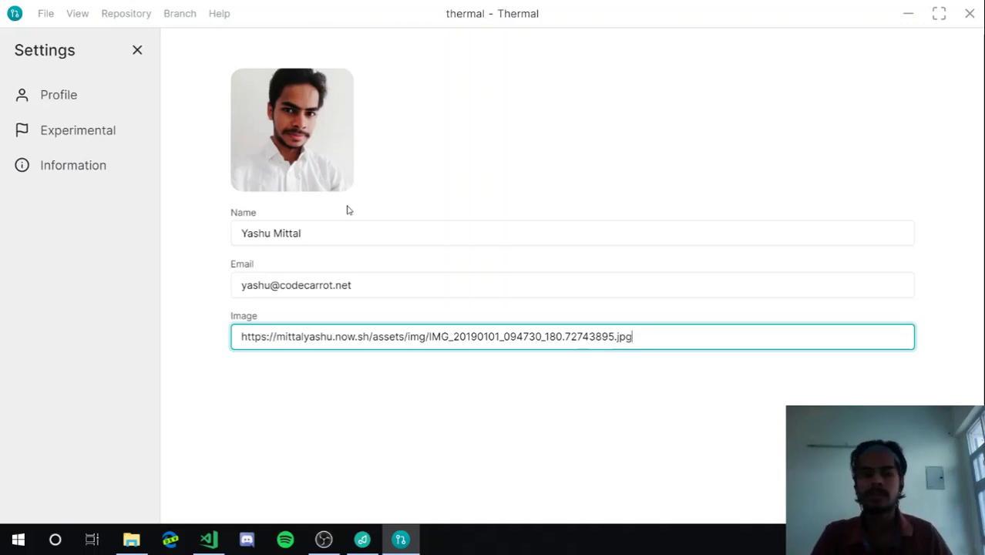
click(382, 187)
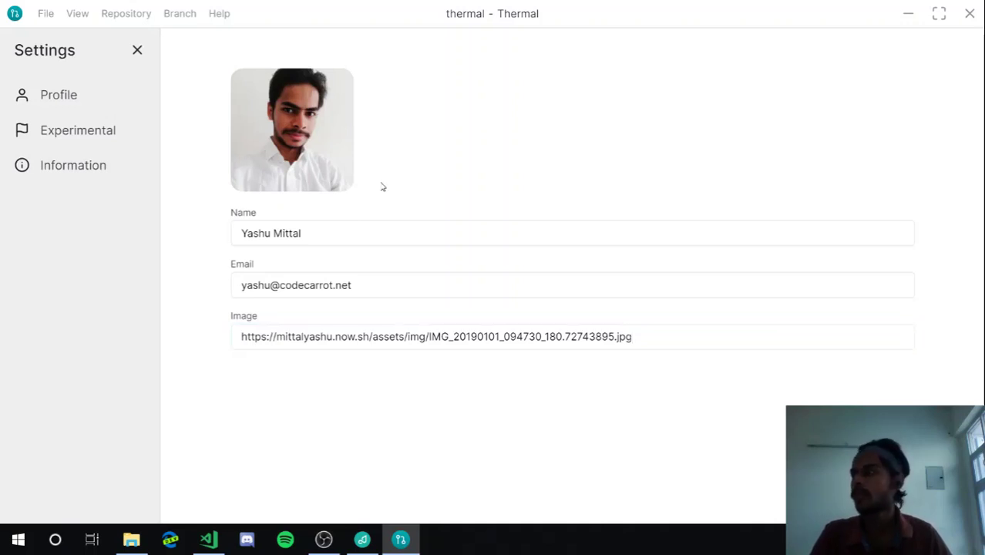
Open the Experimental settings and switch File changes off, then back on
click(49, 130)
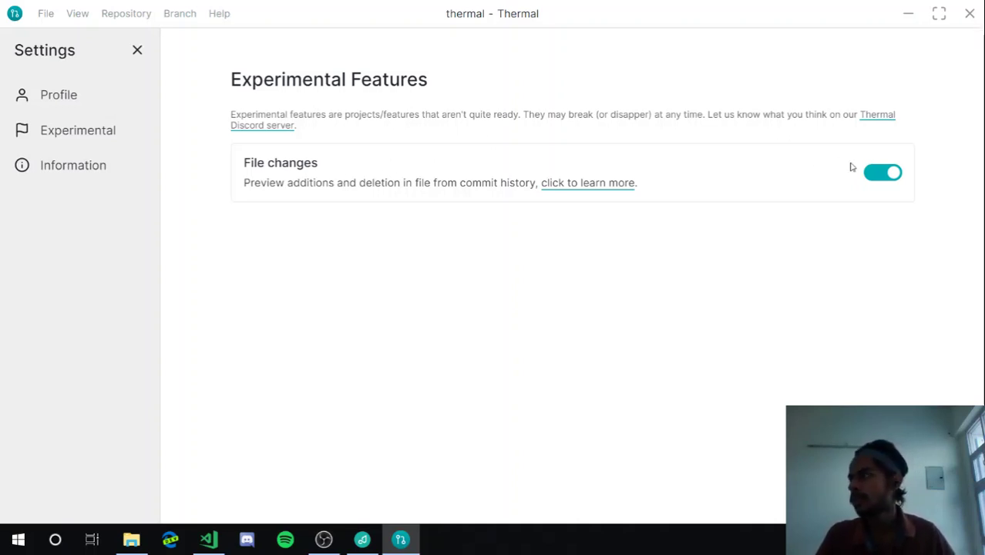
click(872, 176)
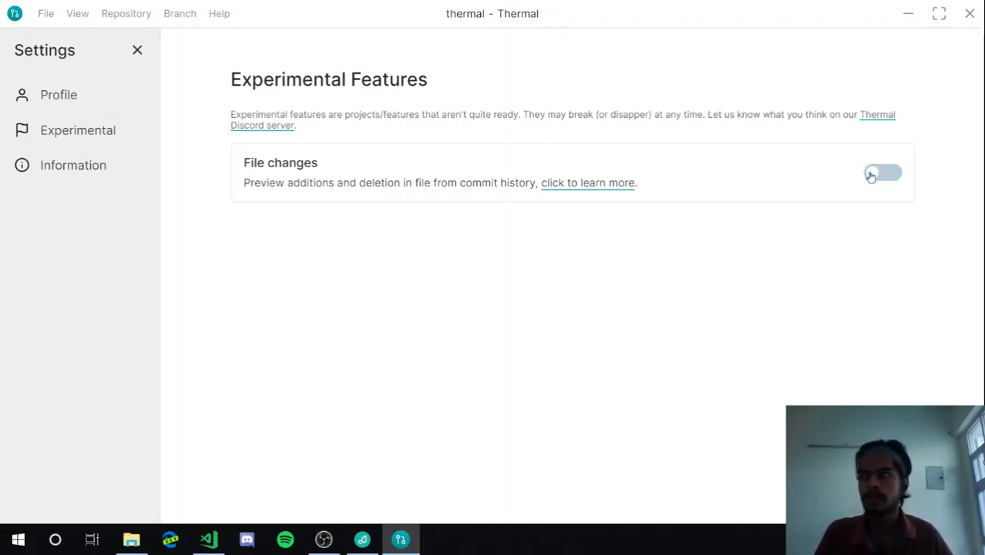
click(871, 176)
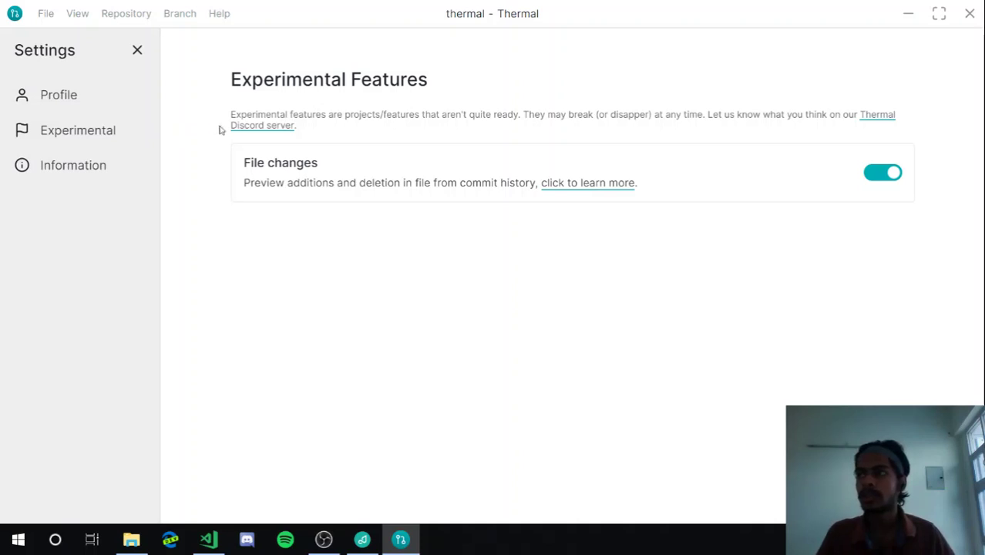
Go to the Welcome screen through Help, then reopen Settings through File > Options
click(217, 15)
click(227, 38)
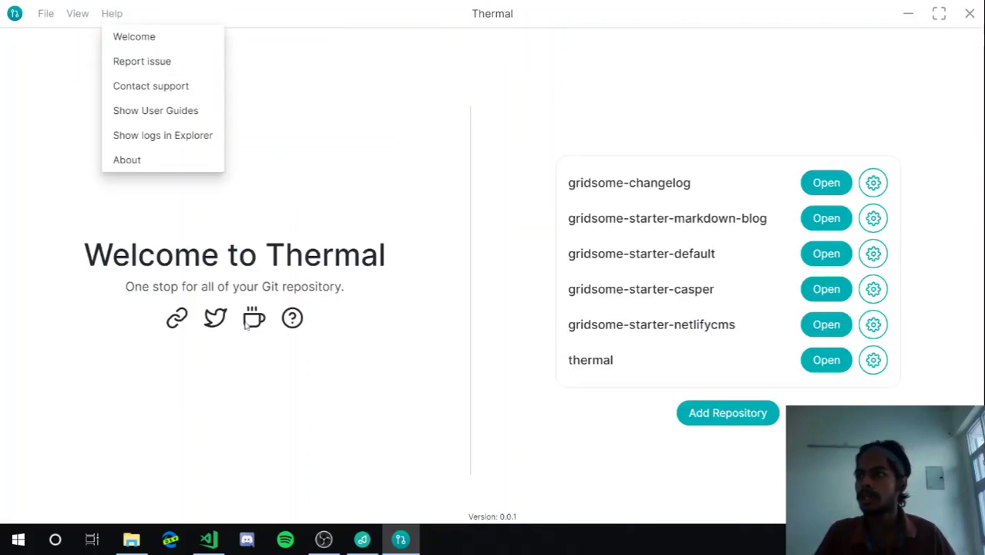
click(165, 113)
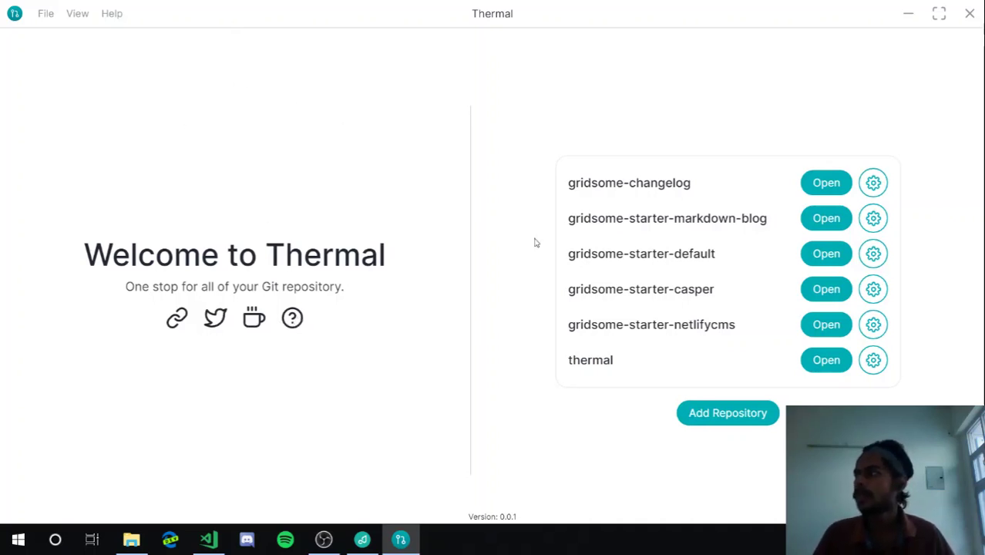
click(42, 16)
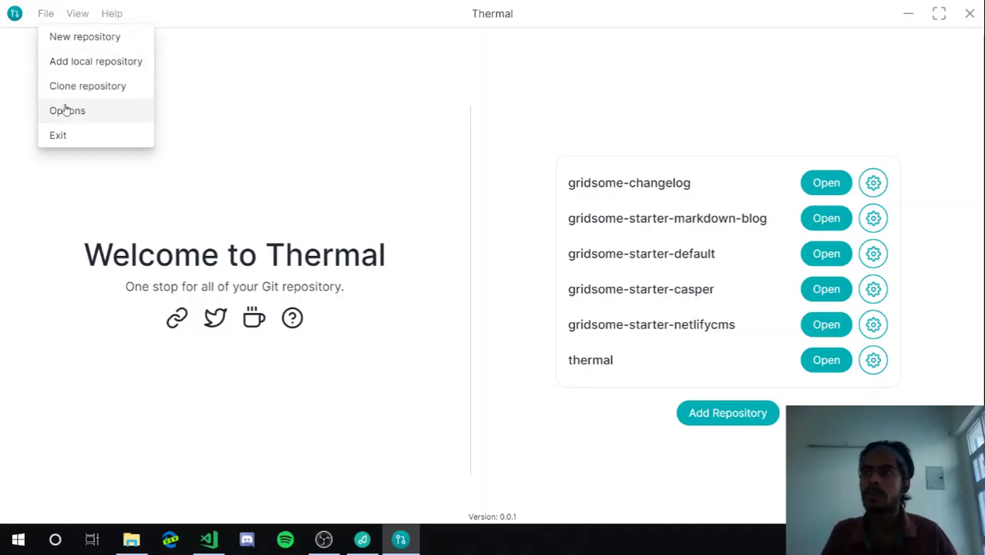
click(66, 110)
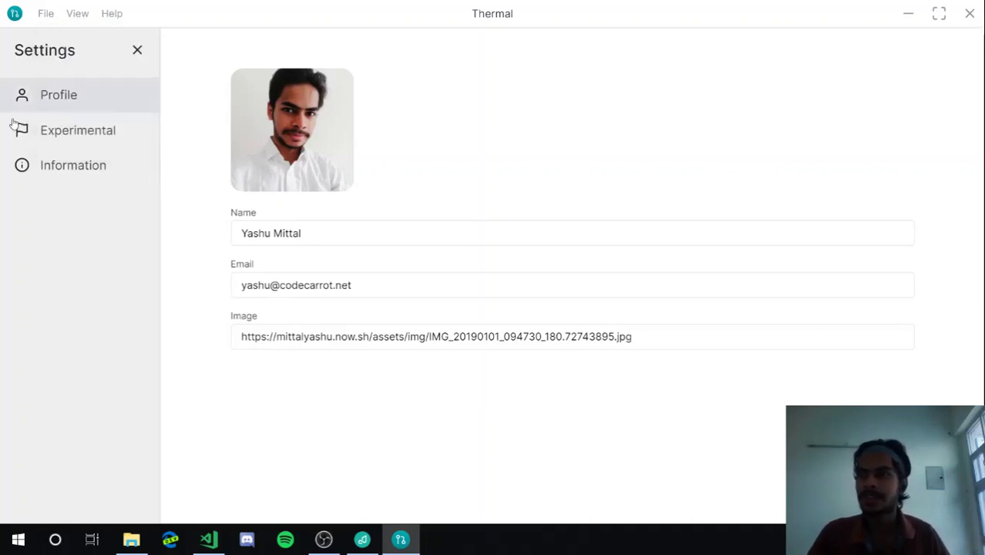
View the Information page, then close Settings to return to the repository list
click(31, 177)
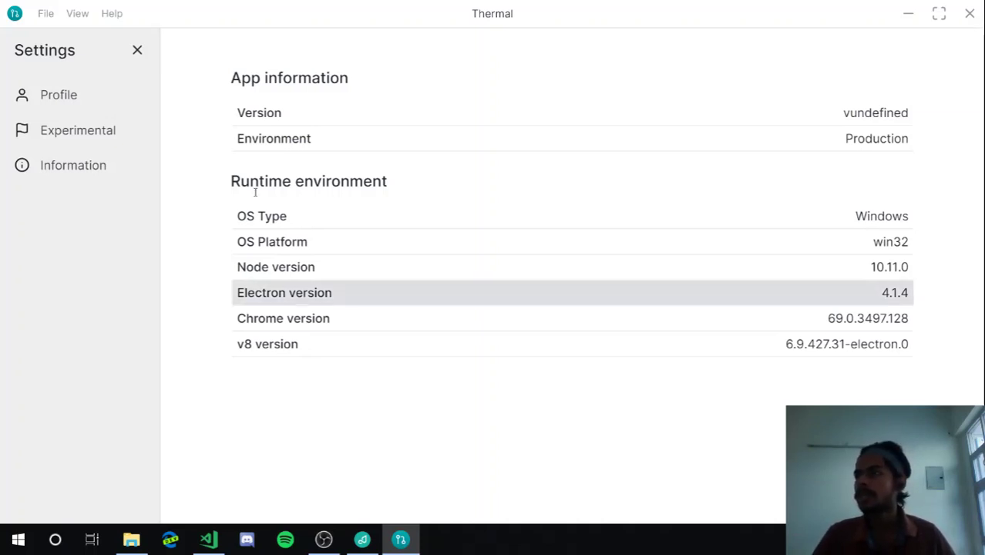
click(136, 53)
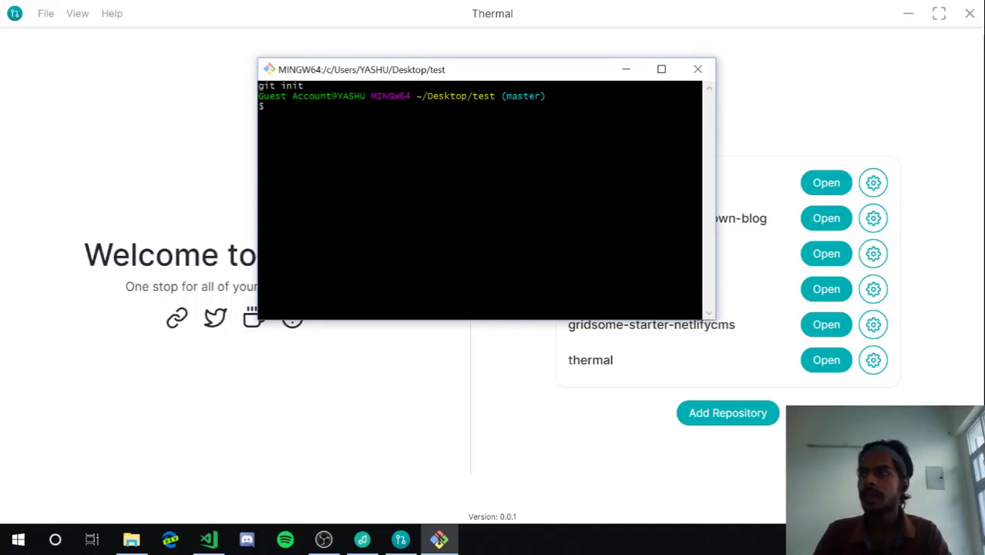
Run git status and review its output, then close Git Bash and minimise Thermal
text(git status)
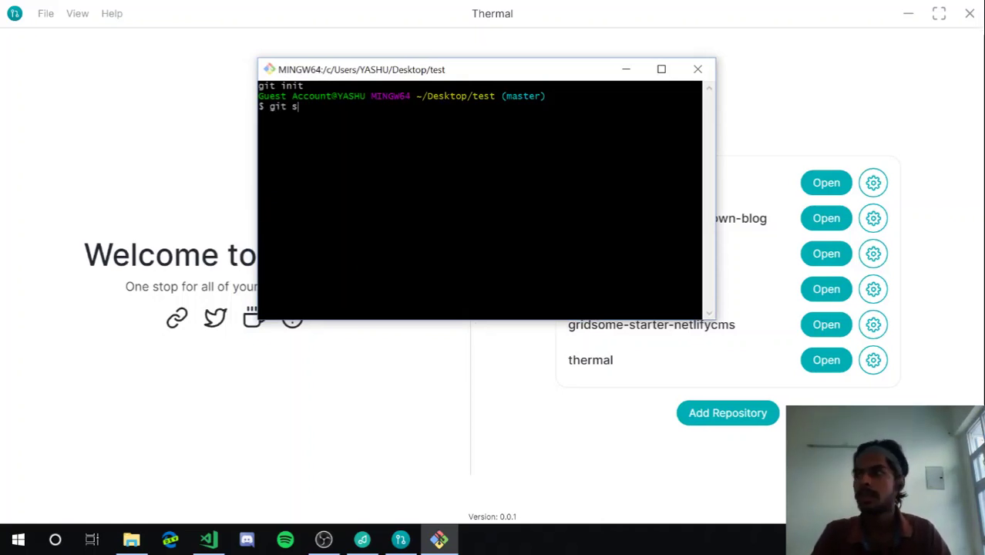
key(Return)
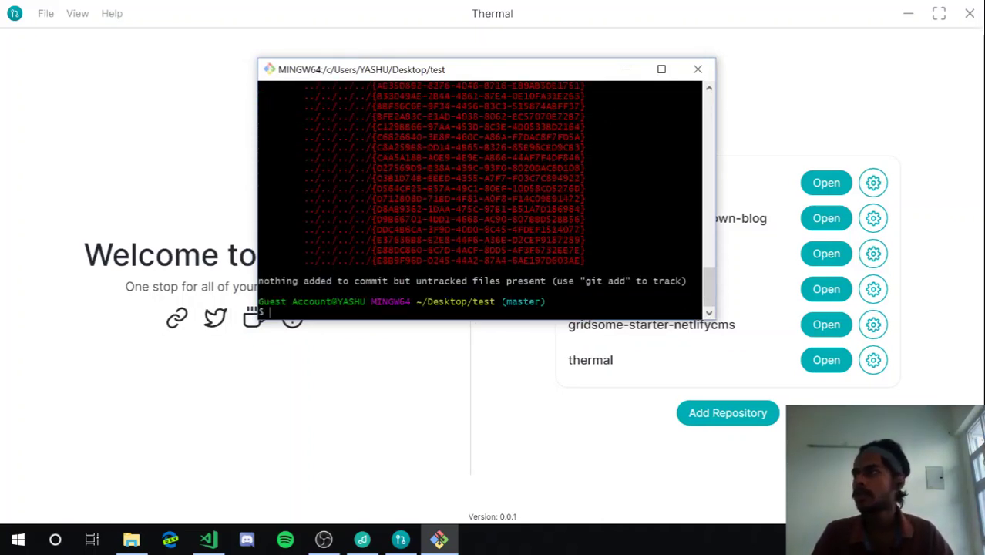
scroll(479, 199, up, 15)
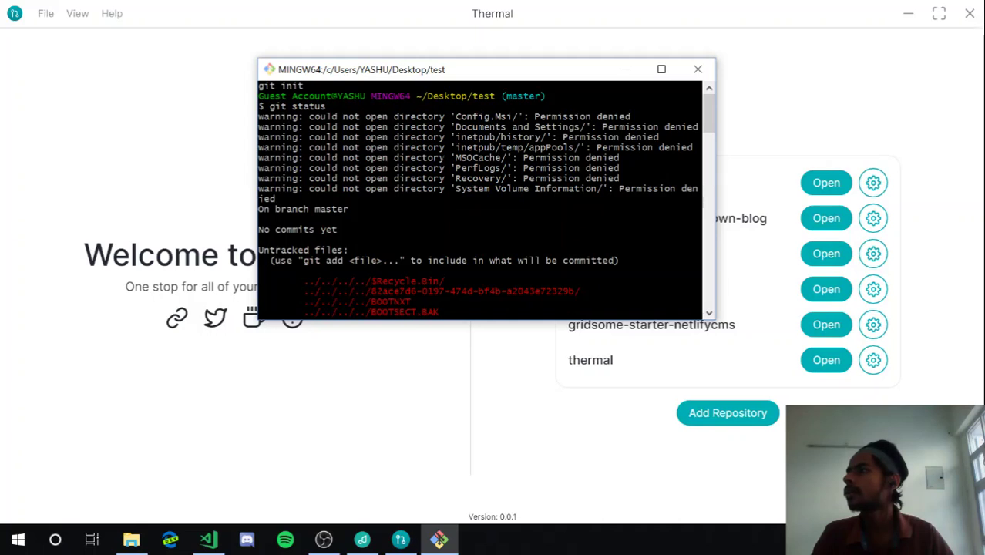
scroll(480, 199, down, 2)
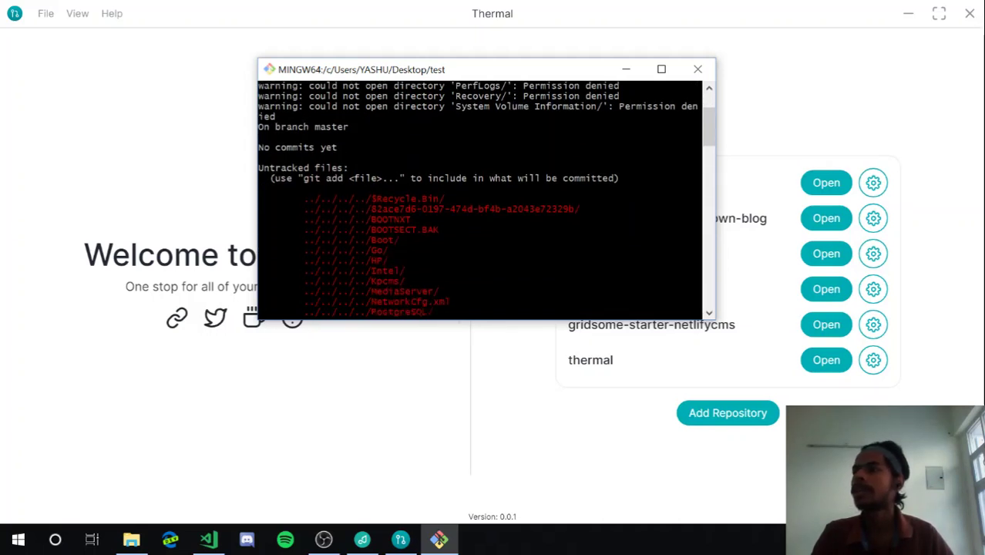
scroll(479, 199, up, 2)
click(697, 69)
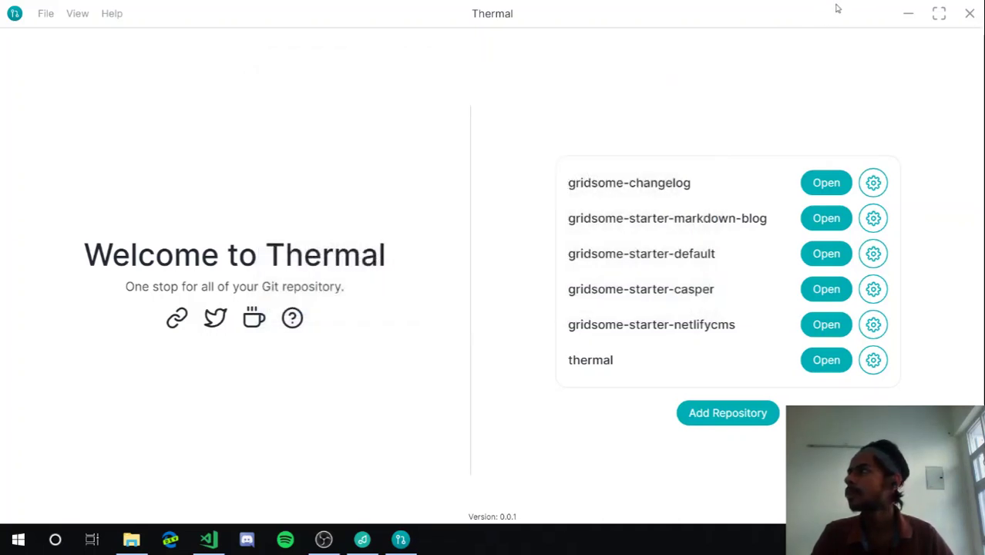
click(902, 16)
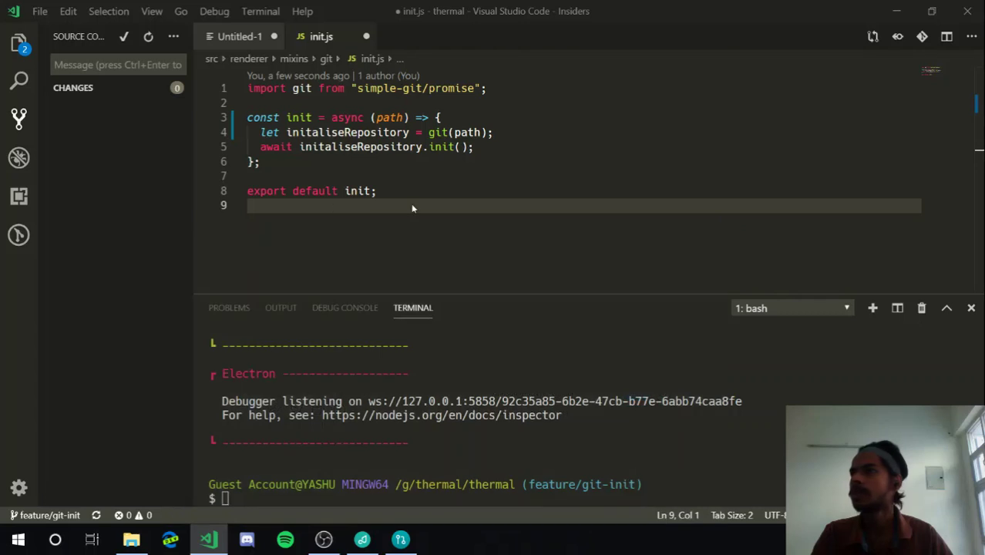
Minimise Visual Studio Code to reveal the empty desktop
click(895, 9)
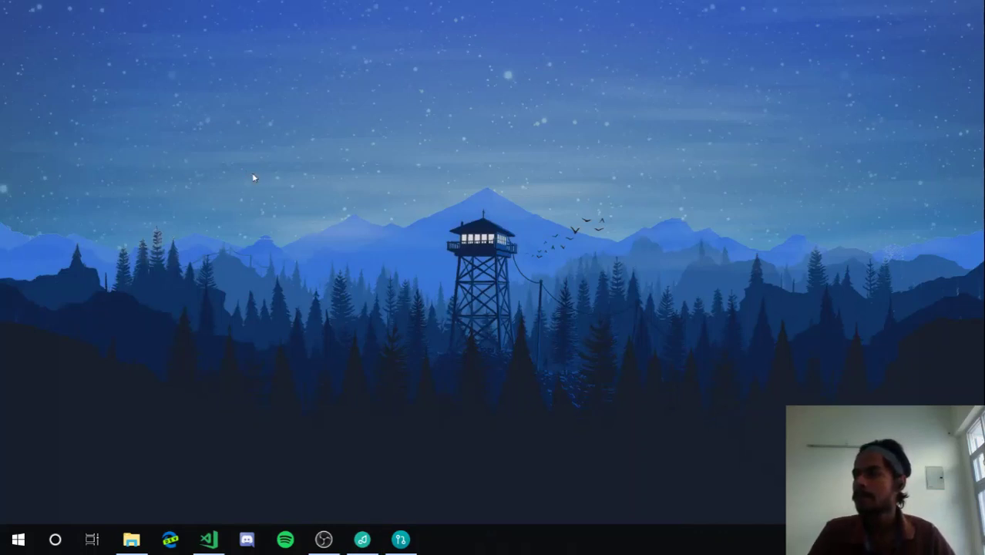
Create a new desktop folder named git-test and launch Git Bash Here from it
right_click(252, 174)
mouse_move(410, 442)
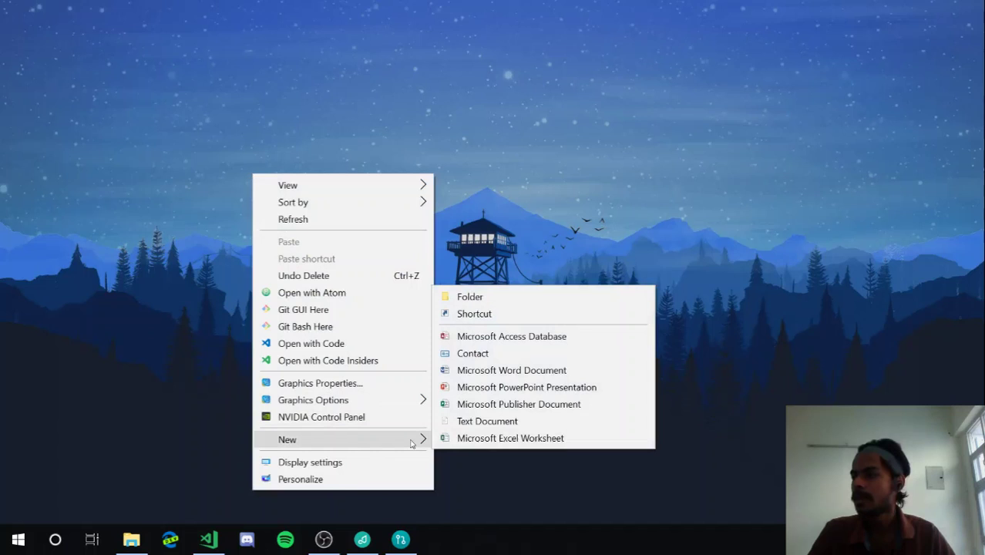
click(475, 295)
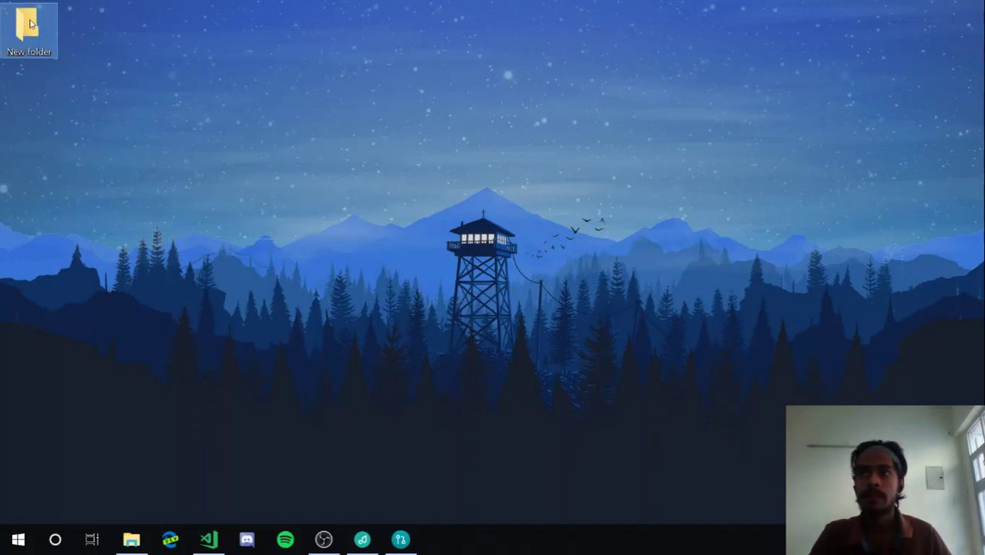
right_click(29, 24)
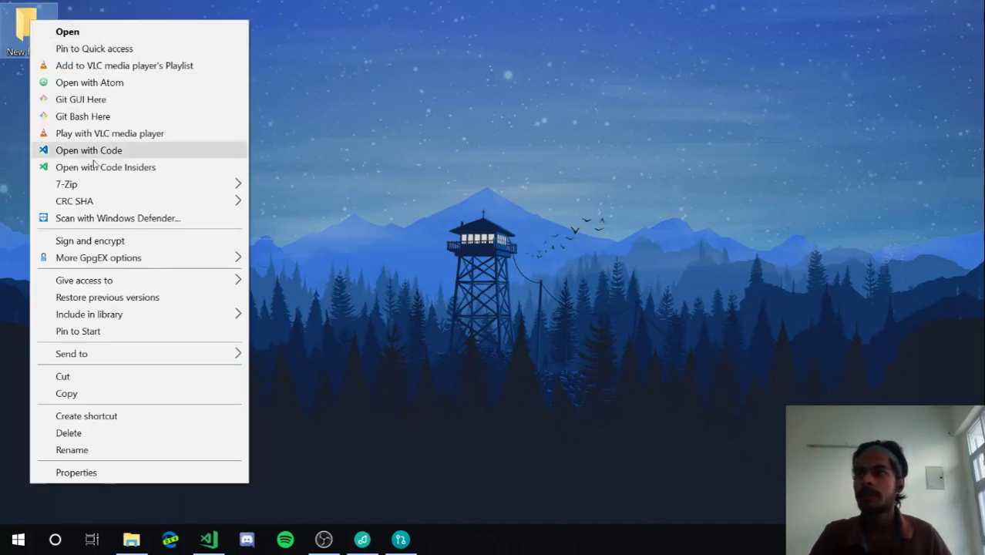
click(116, 449)
text(git-test)
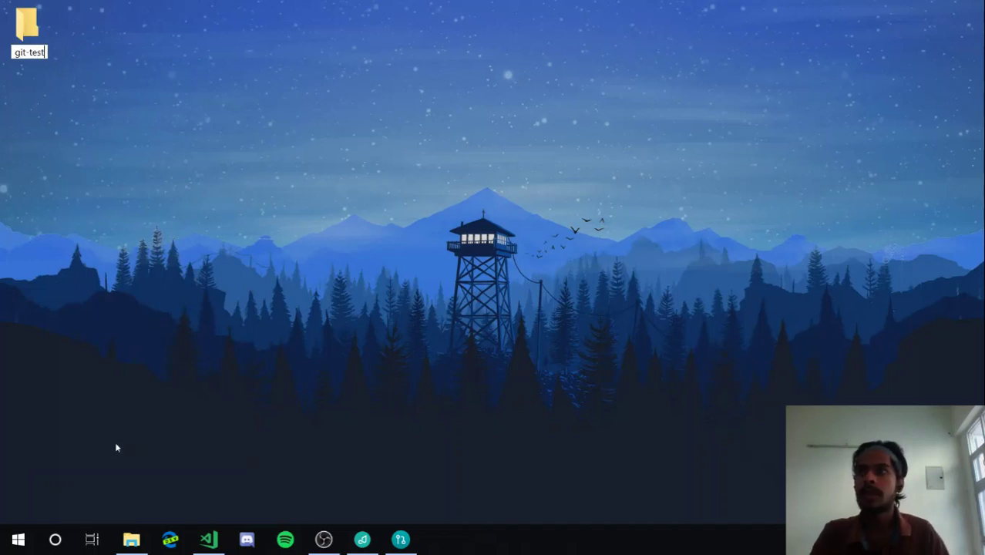
key(Return)
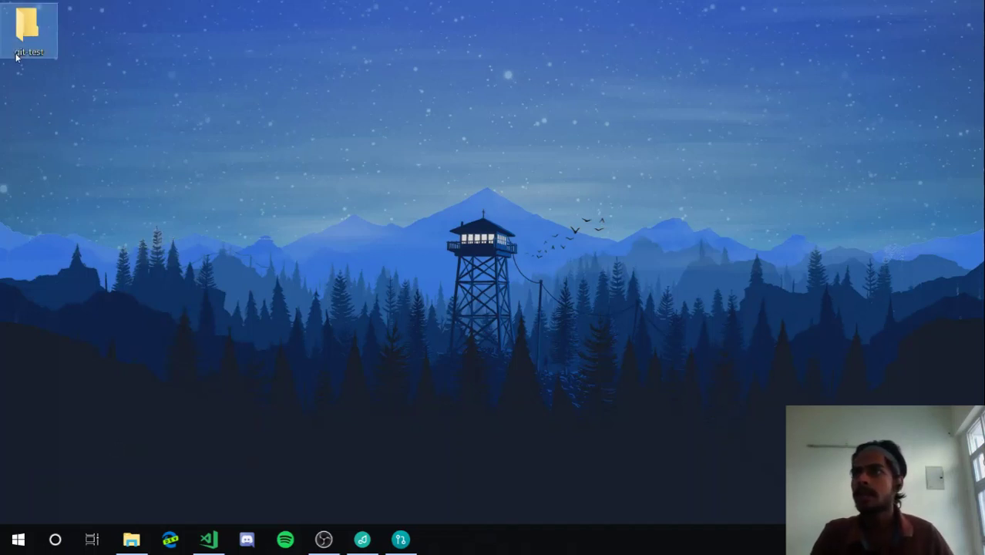
right_click(15, 54)
click(57, 151)
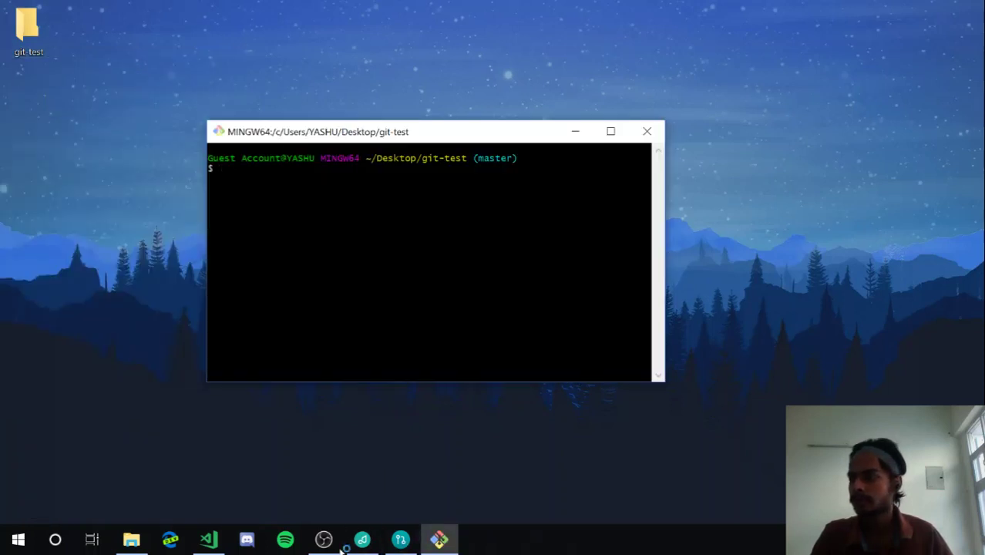
In the git-test Git Bash terminal, run git status on the plain folder
click(338, 548)
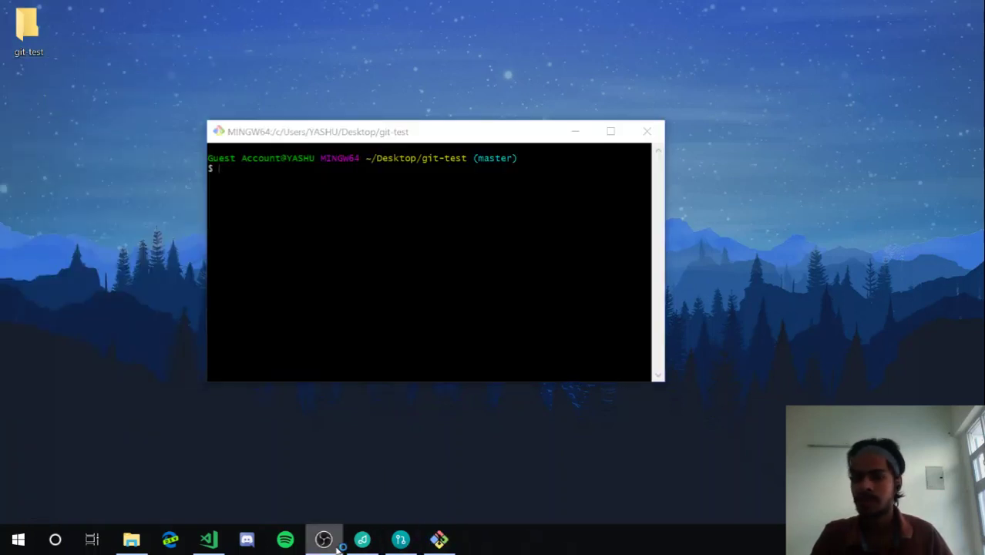
key(alt+Tab)
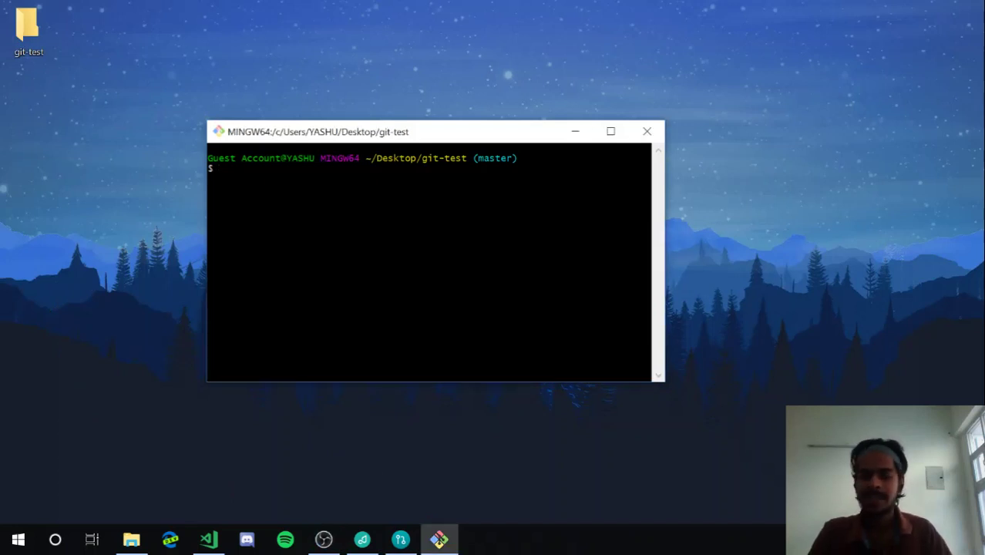
text(git status)
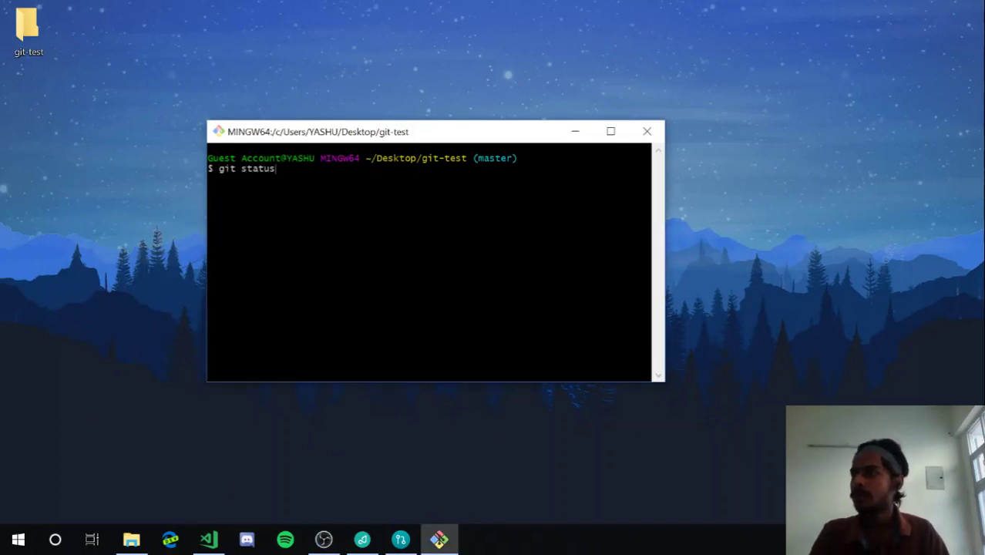
key(Return)
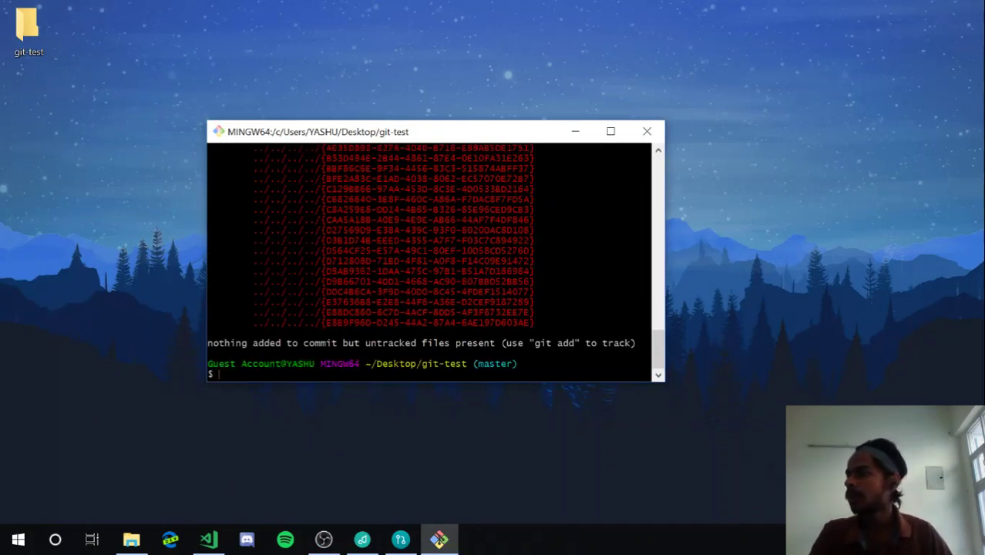
scroll(429, 262, up, 15)
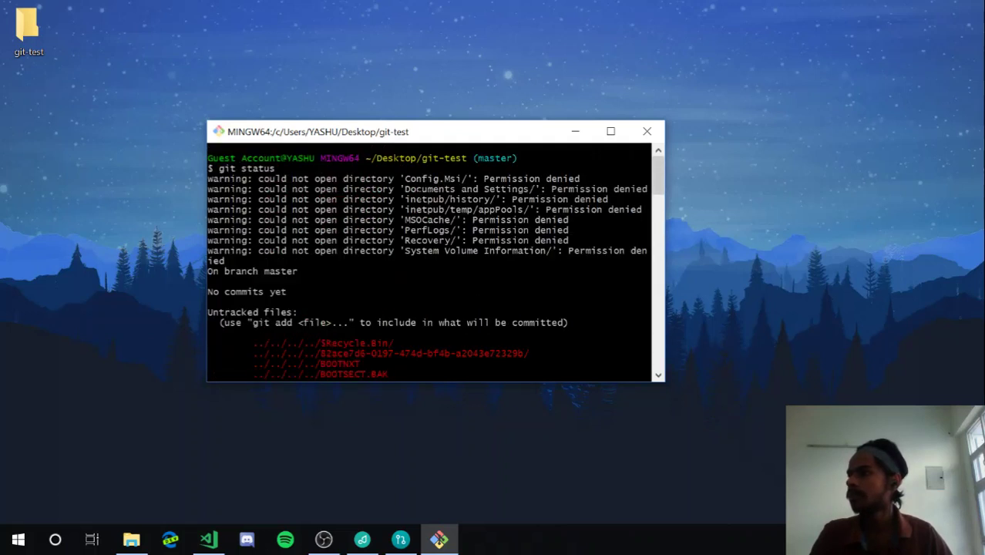
scroll(429, 262, down, 15)
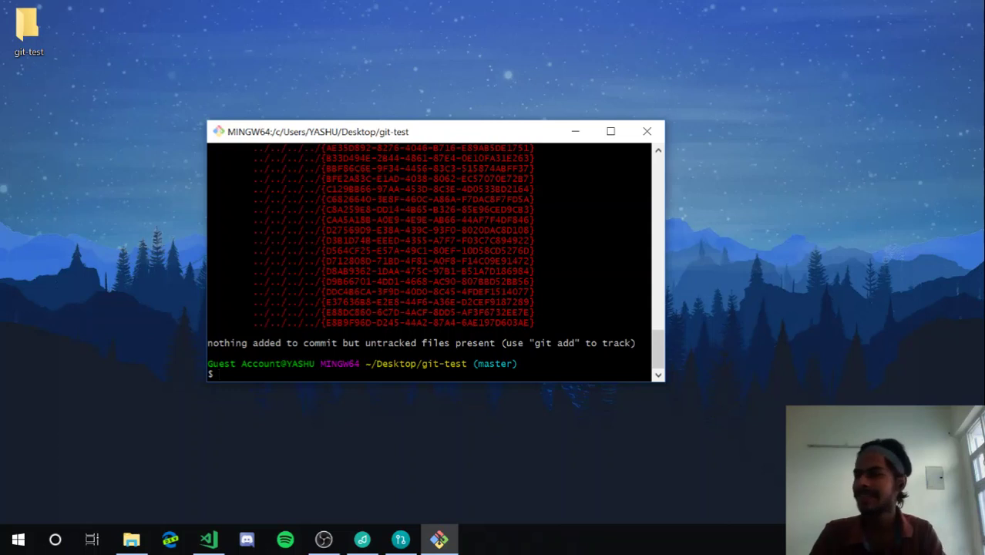
Run git init, then confirm with git status that master has no commits yet
text(git )
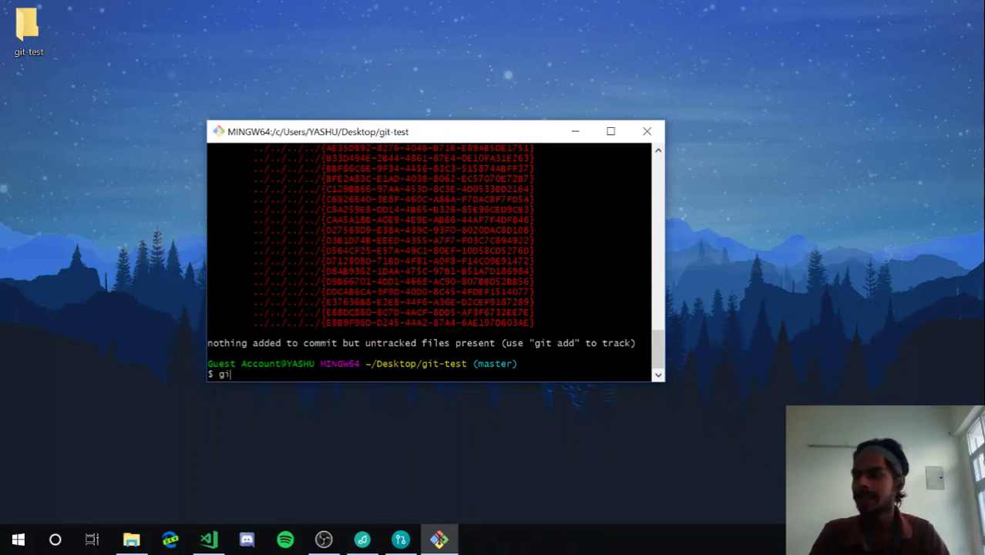
text(init)
key(Return)
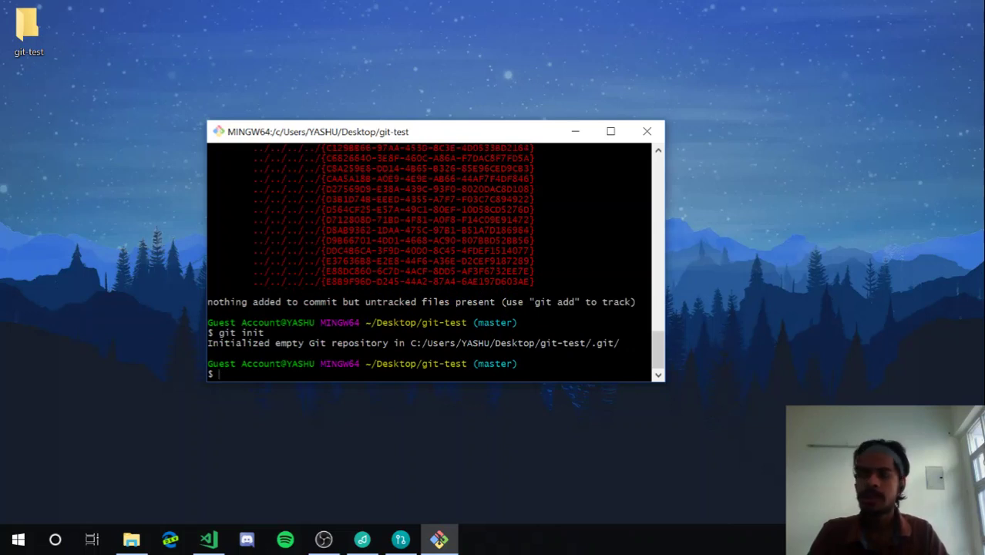
text(git status)
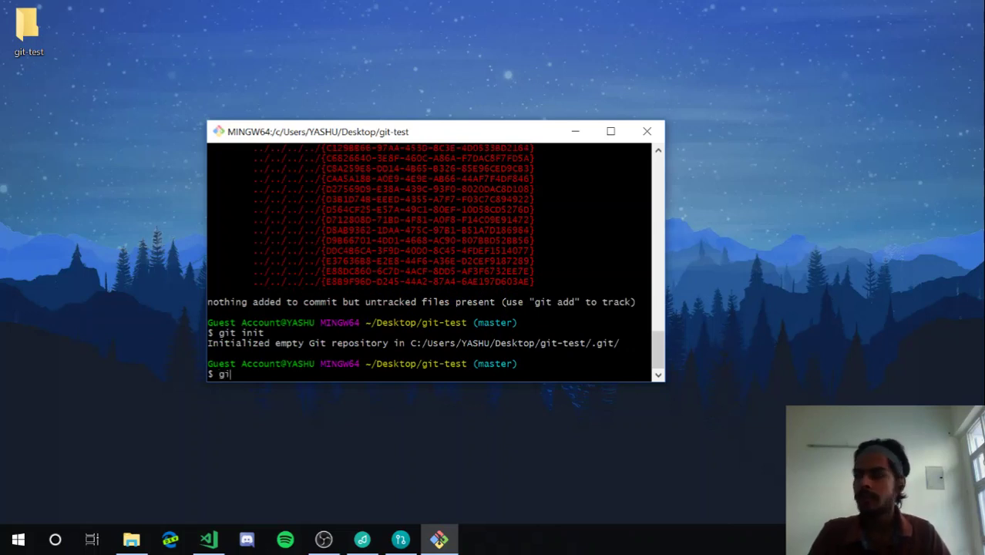
key(Return)
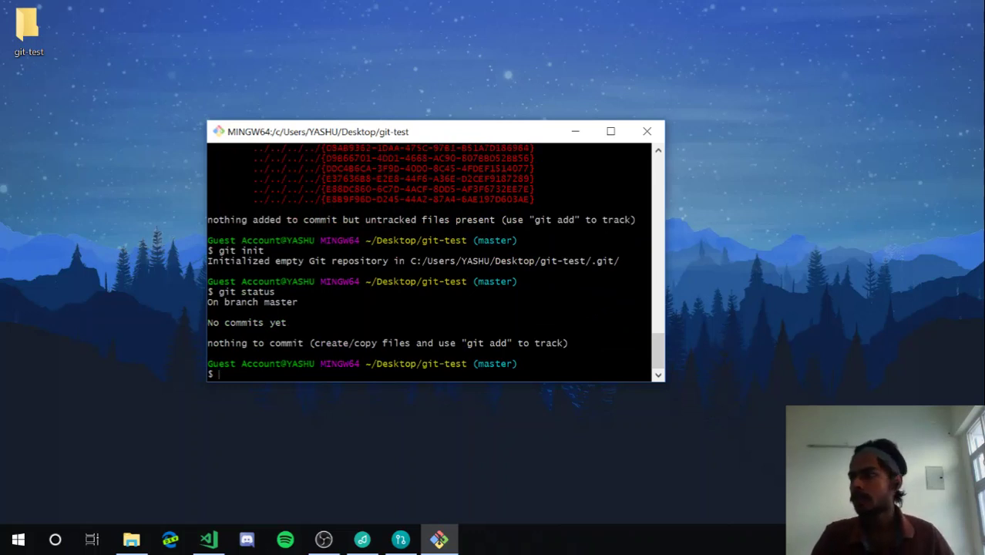
Close Git Bash, add the git-test folder to Thermal's repository list and maximise Thermal
click(647, 131)
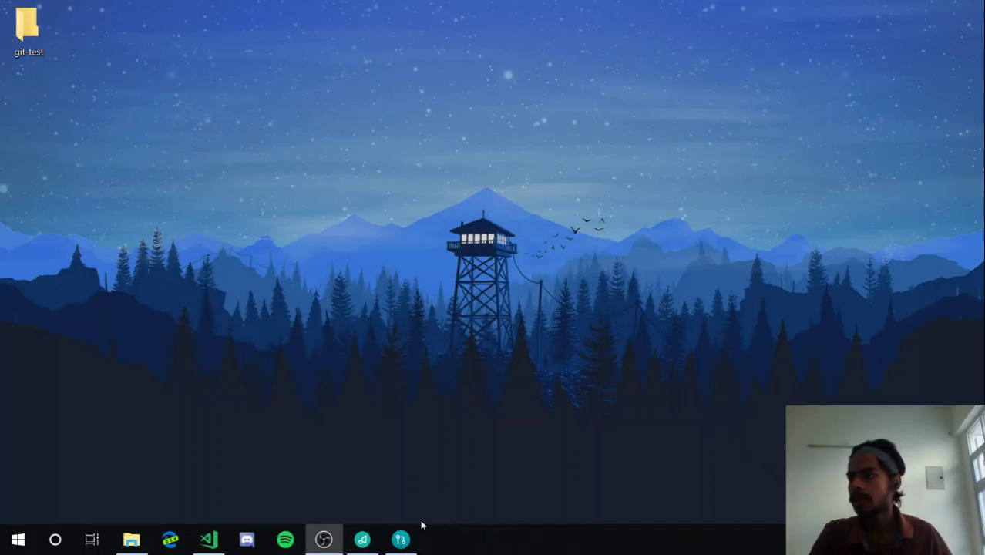
click(397, 541)
drag(209, 7, 247, 40)
drag(28, 31, 574, 240)
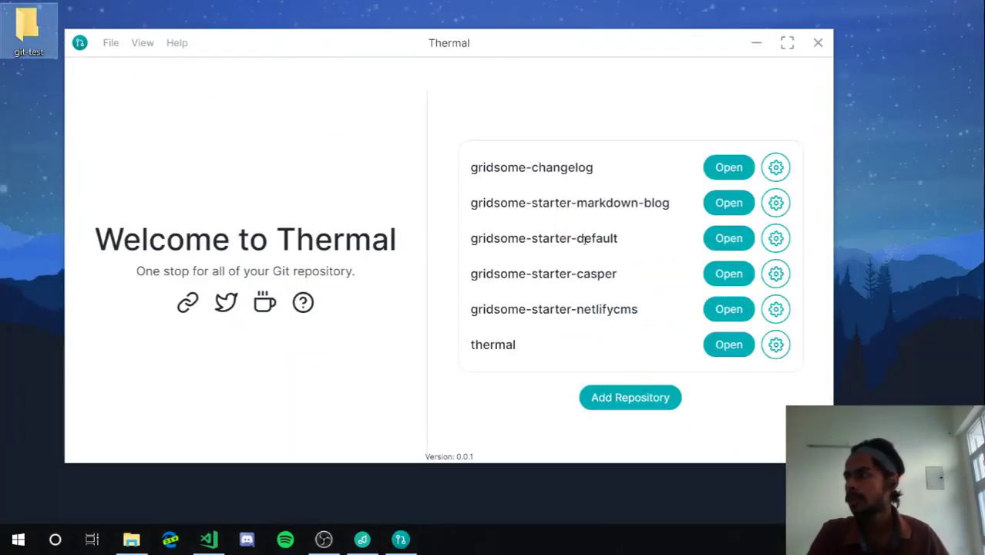
click(788, 44)
Review git-test's repository settings, then show its empty workspace
click(872, 377)
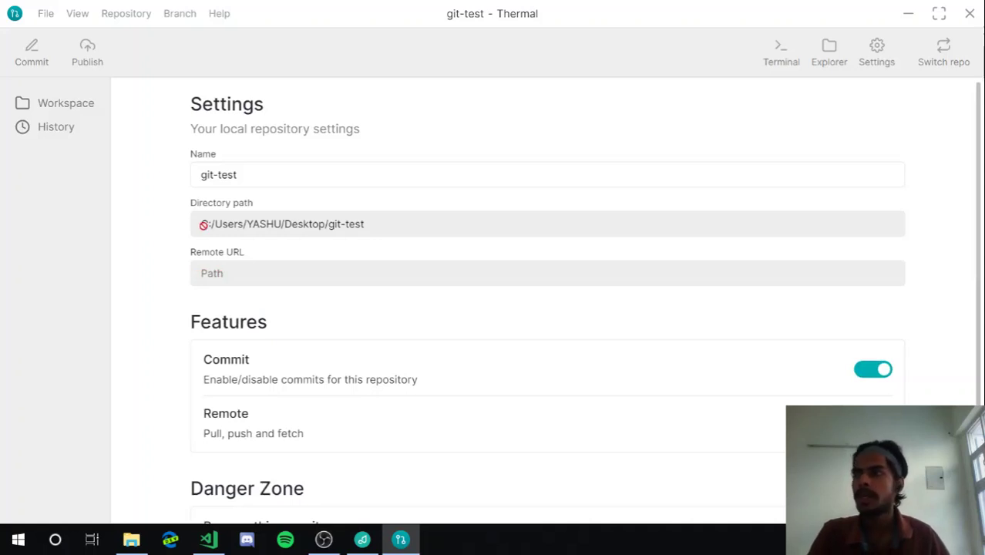
scroll(390, 262, down, 1)
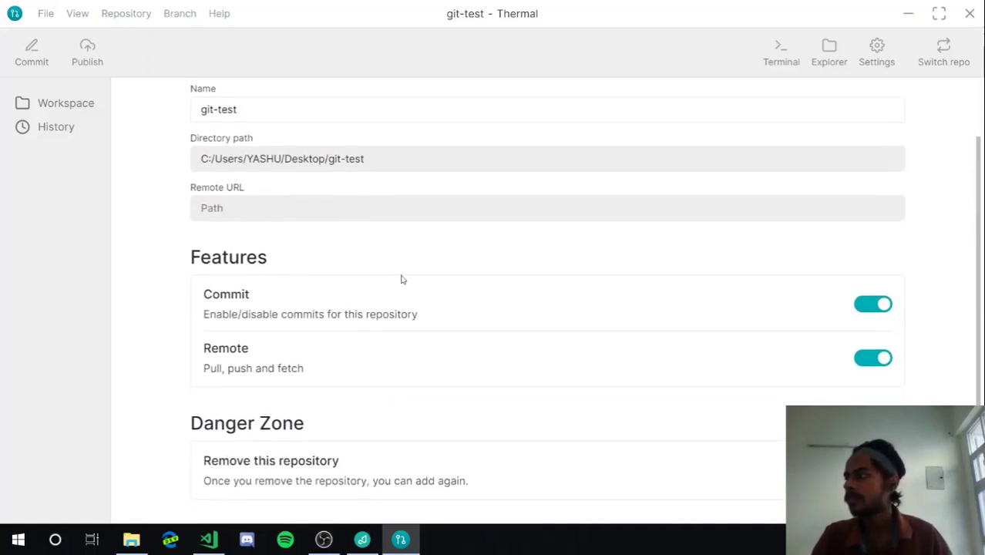
scroll(216, 136, up, 2)
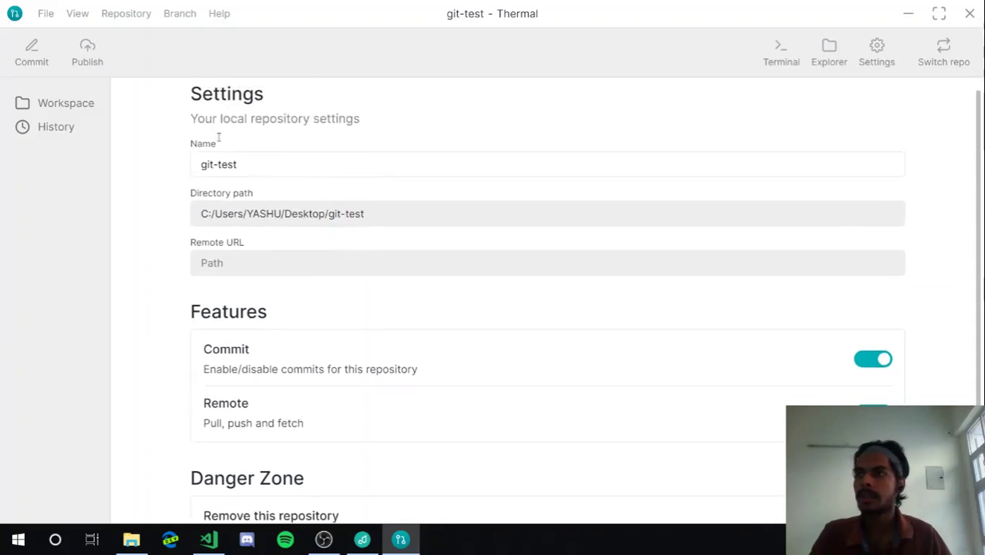
click(72, 104)
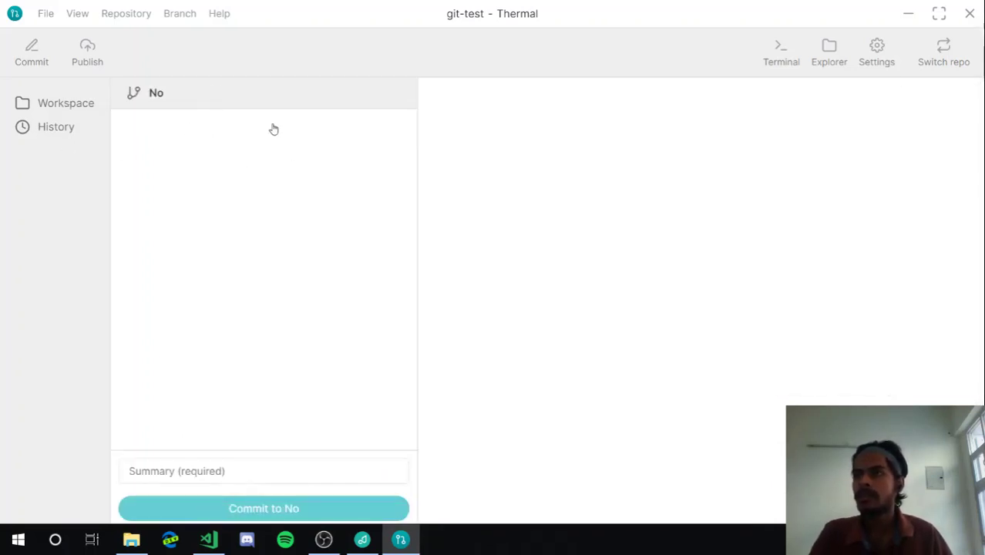
Show git-test's History list, toggling to Workspace and back, and scroll through the commits
click(52, 133)
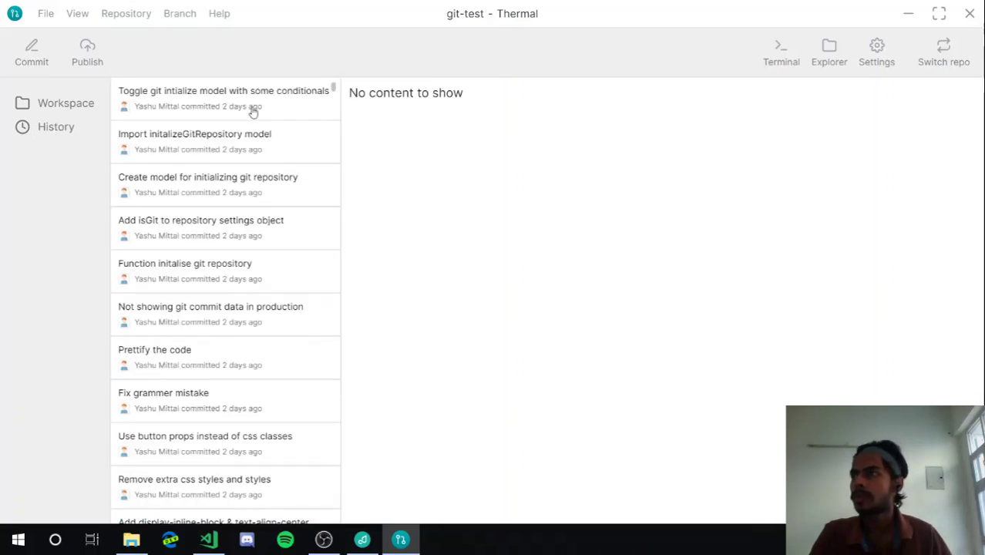
scroll(162, 153, down, 3)
scroll(162, 154, up, 3)
click(63, 105)
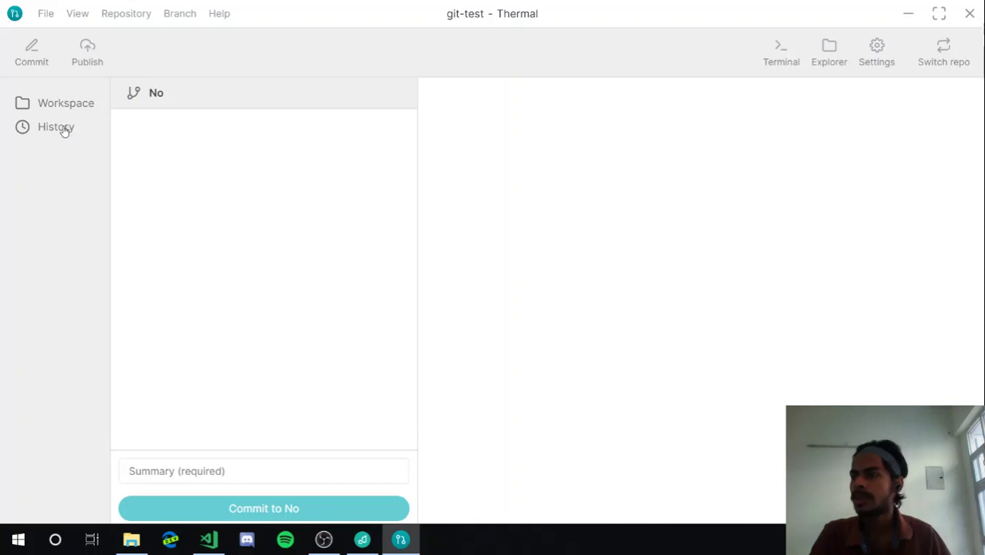
click(65, 129)
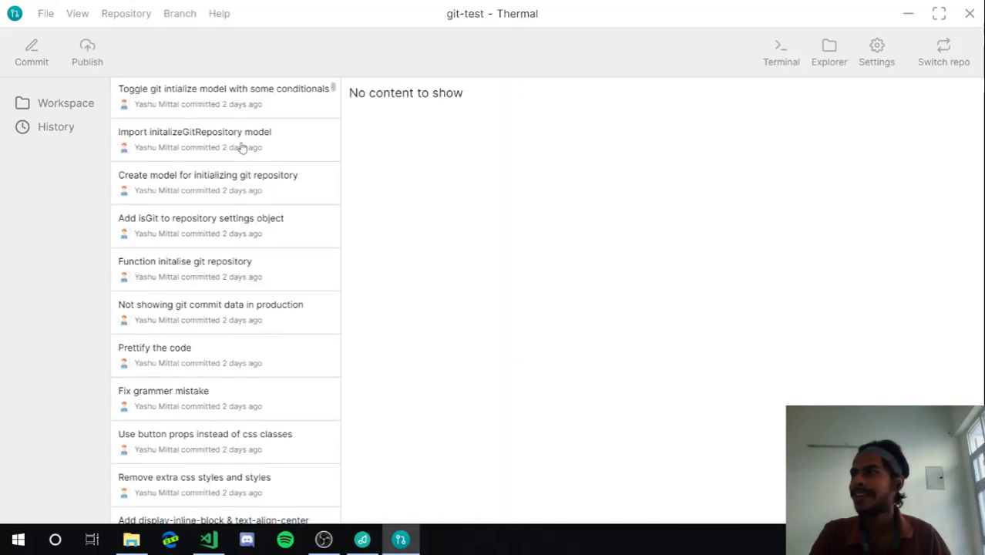
scroll(266, 149, down, 2)
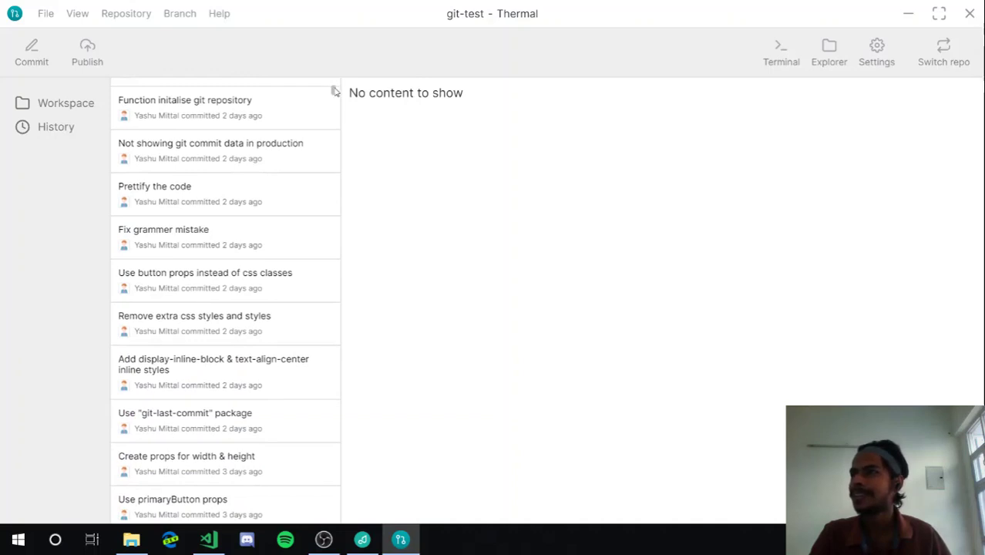
scroll(334, 101, down, 15)
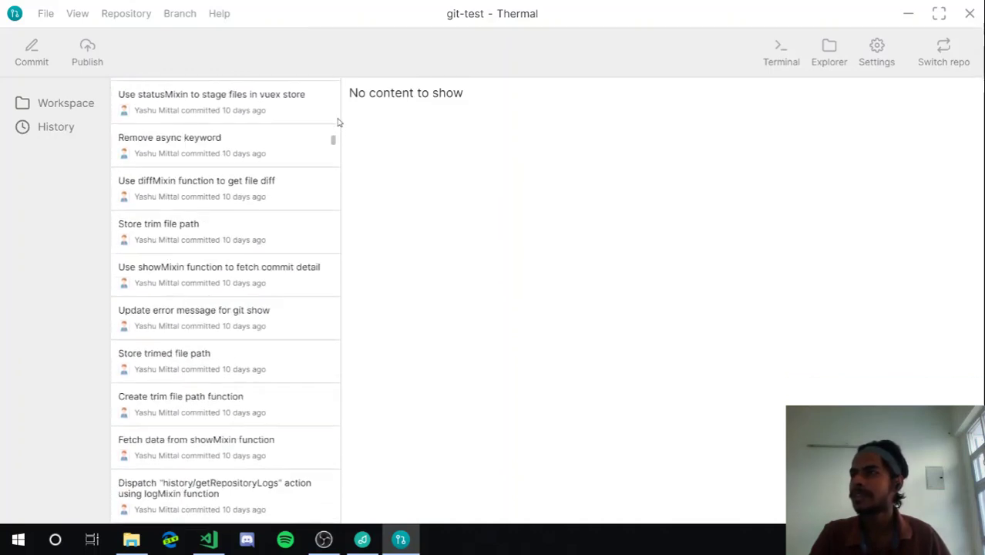
scroll(337, 122, up, 15)
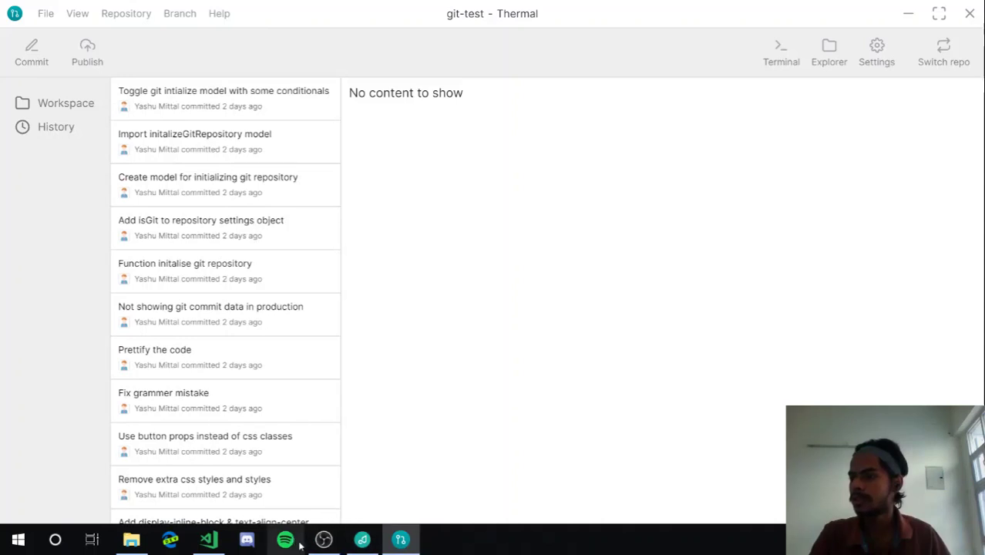
click(780, 51)
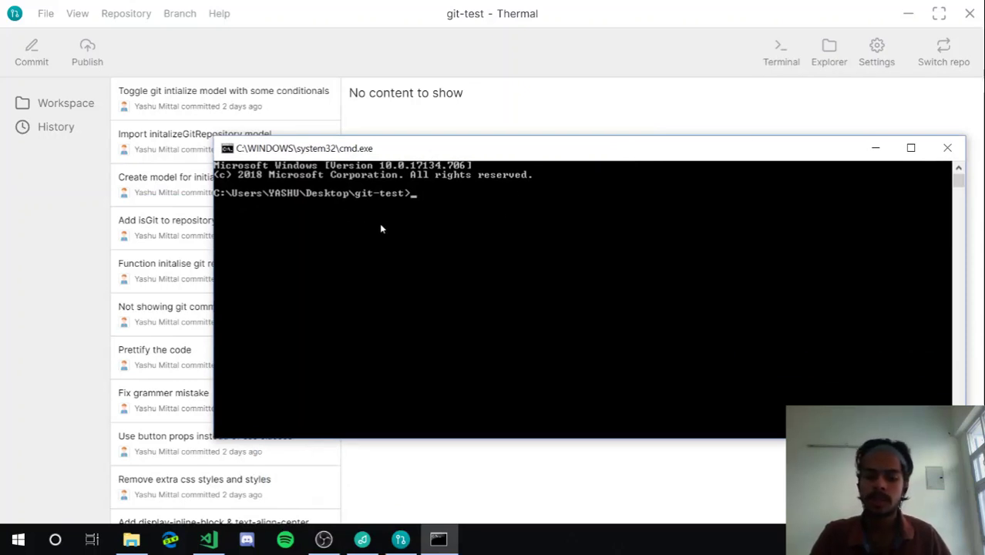
click(382, 243)
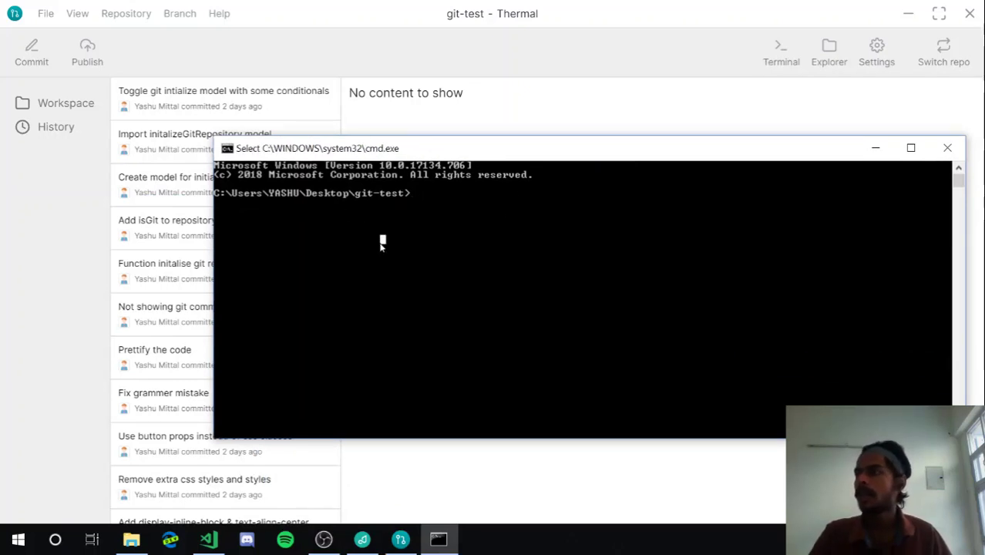
click(462, 230)
text(git log)
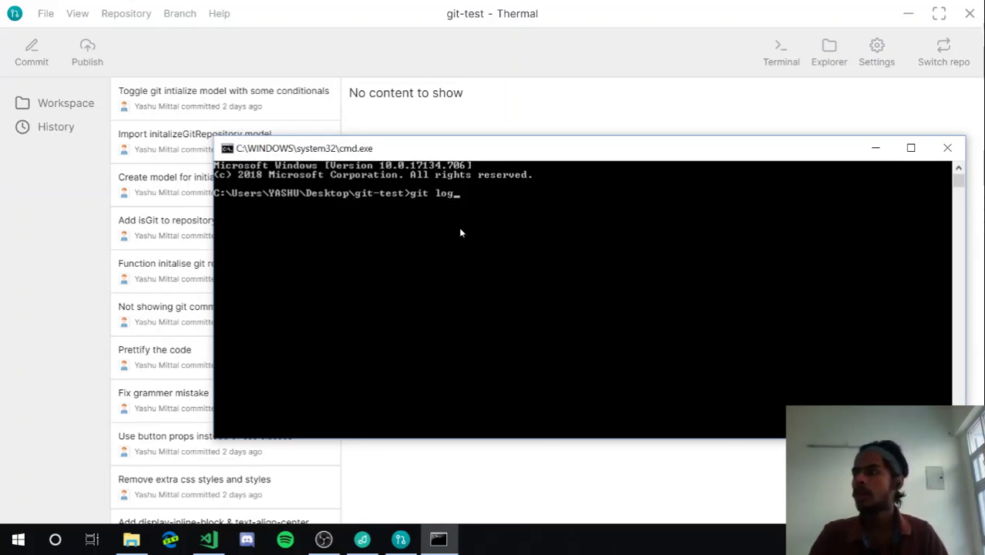
key(Return)
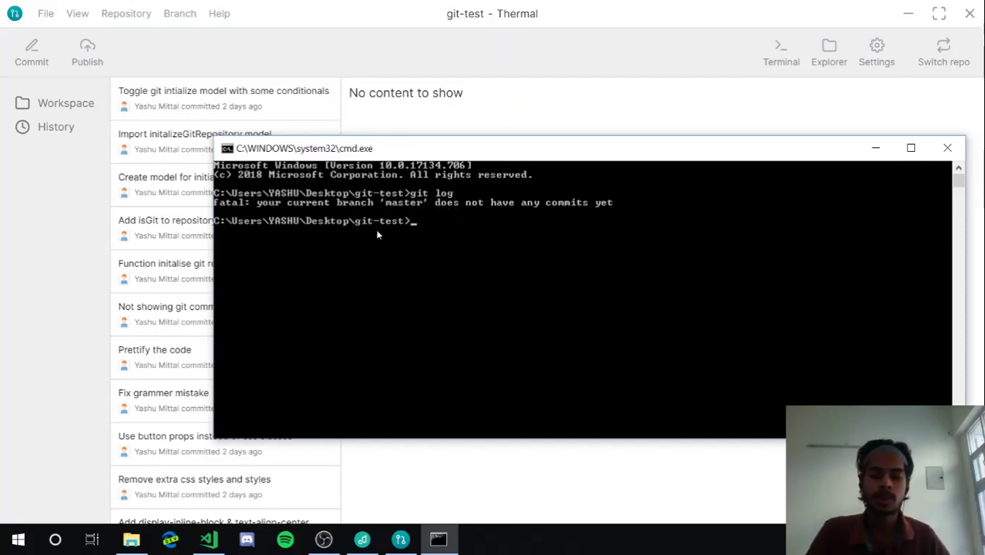
click(438, 236)
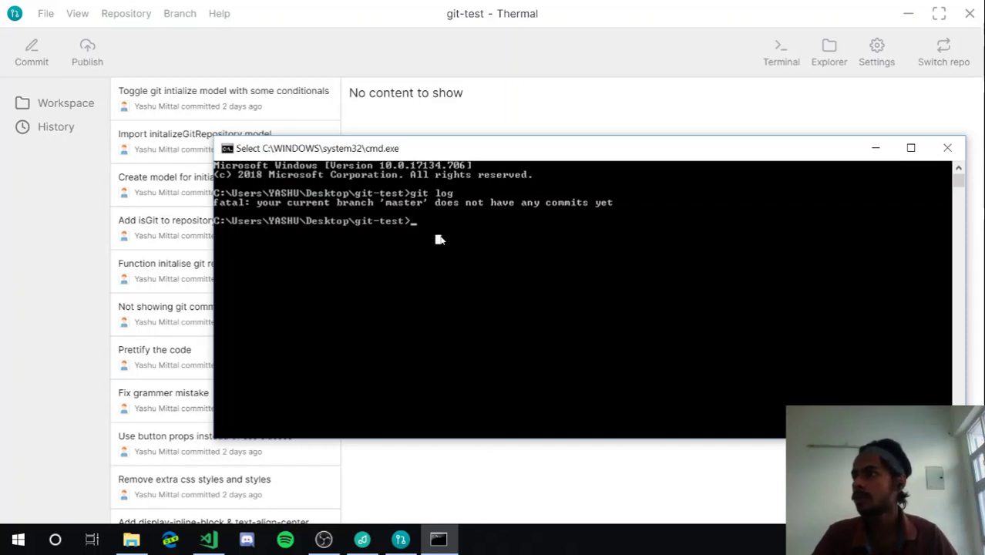
click(947, 149)
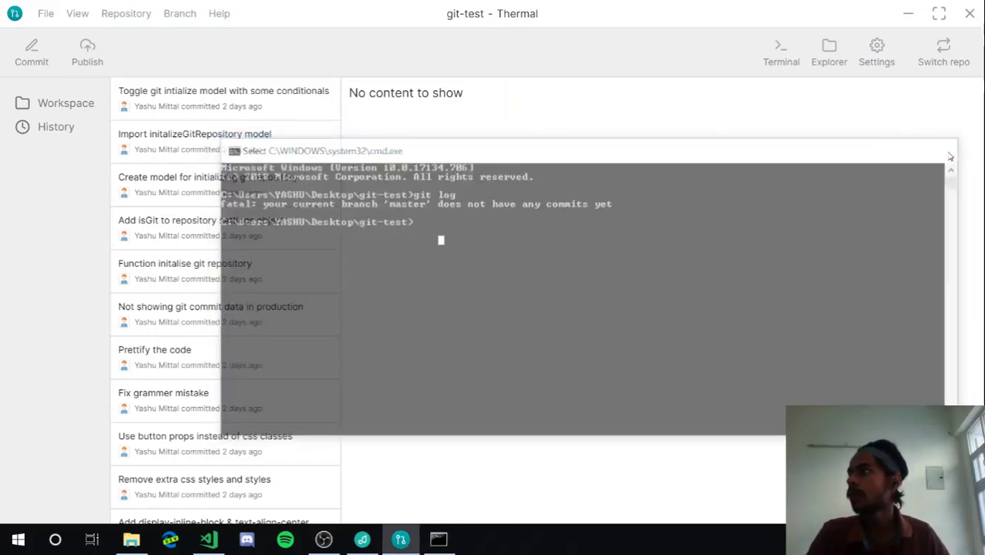
Use Repository > Open in Code editor to open git-test in Visual Studio Code
click(145, 13)
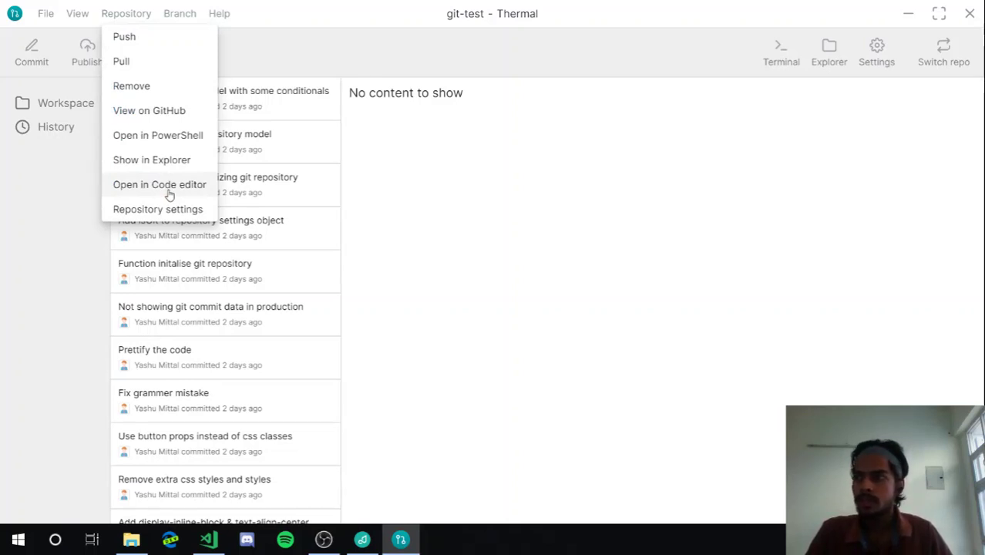
click(169, 193)
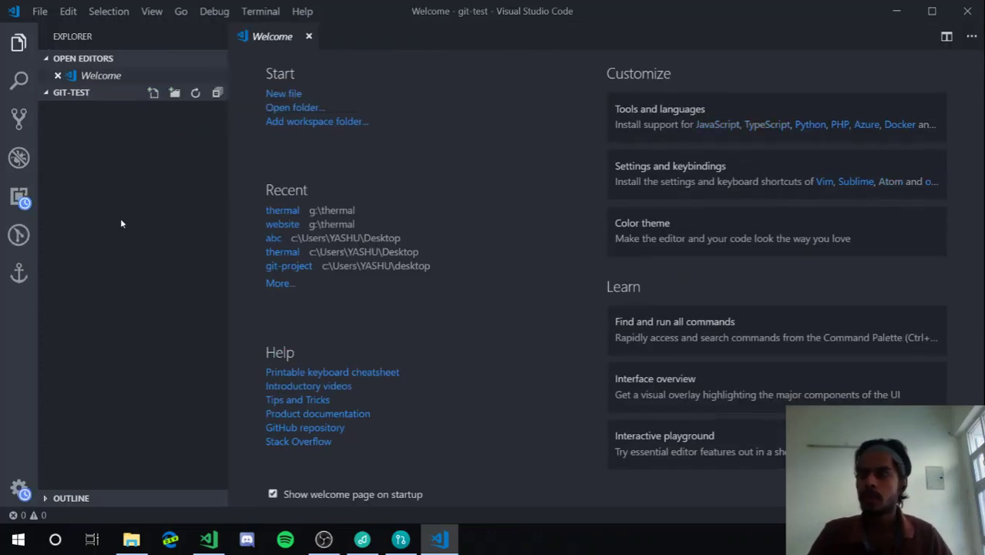
Create hi.md in git-test containing '# Heading' and save it
click(154, 93)
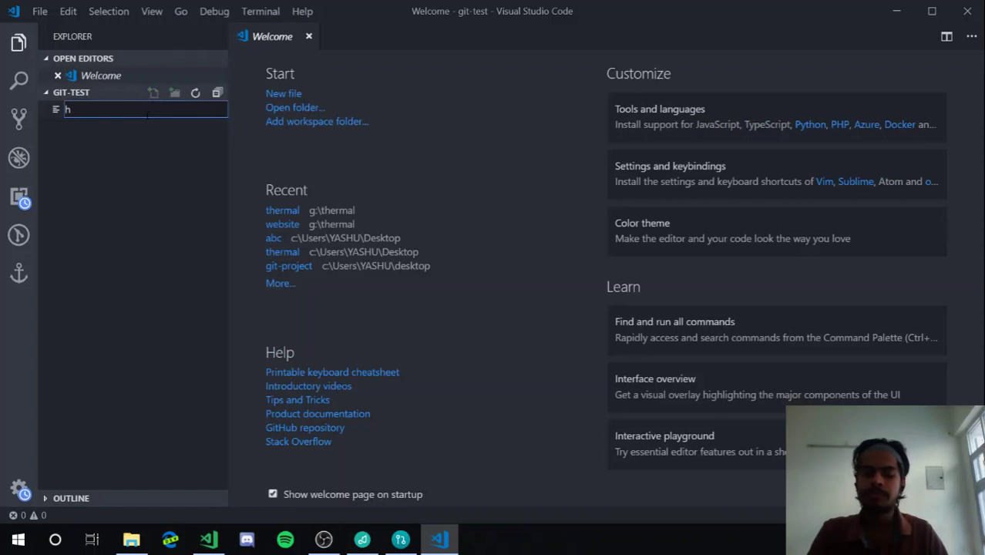
click(147, 120)
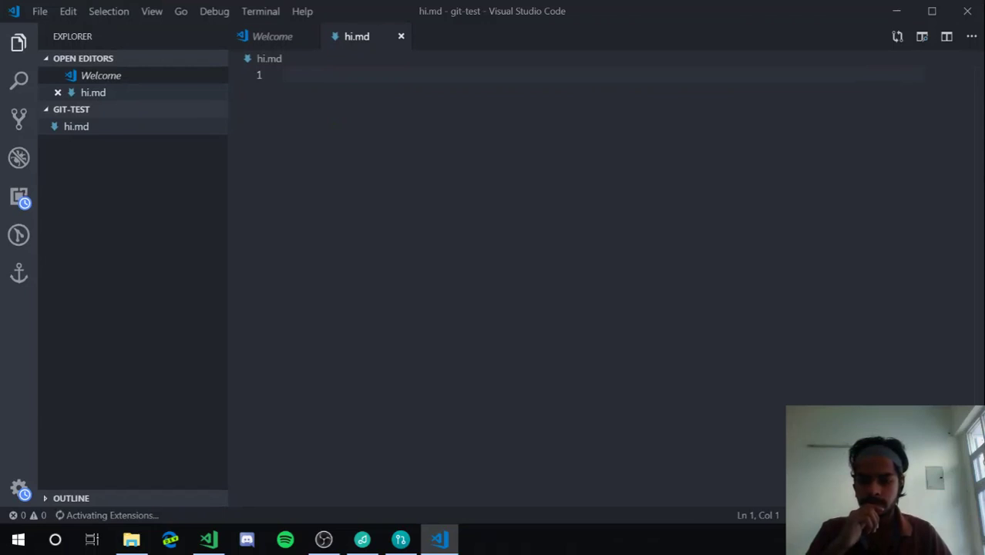
text(# Heading)
key(ctrl+s)
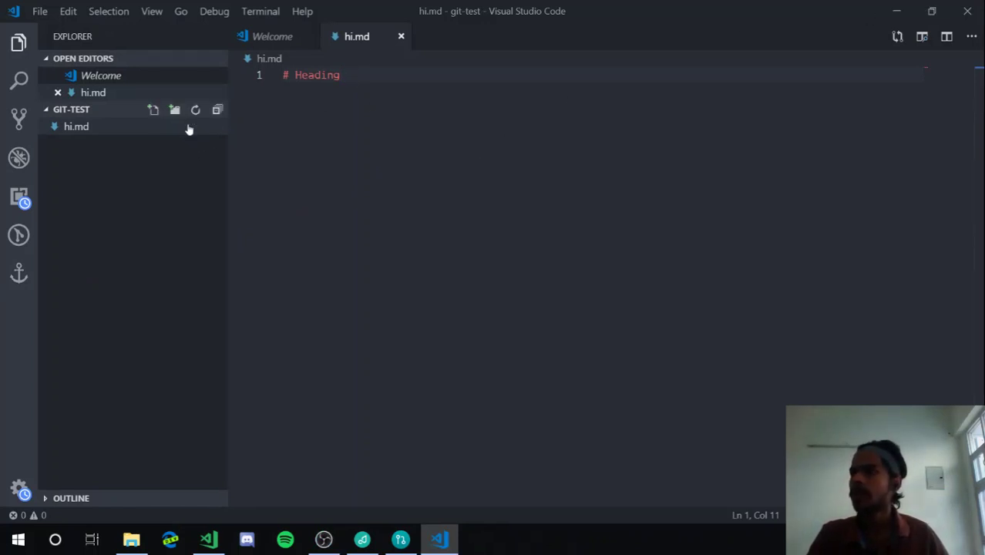
Create an empty 1.md file and return to Thermal
click(153, 110)
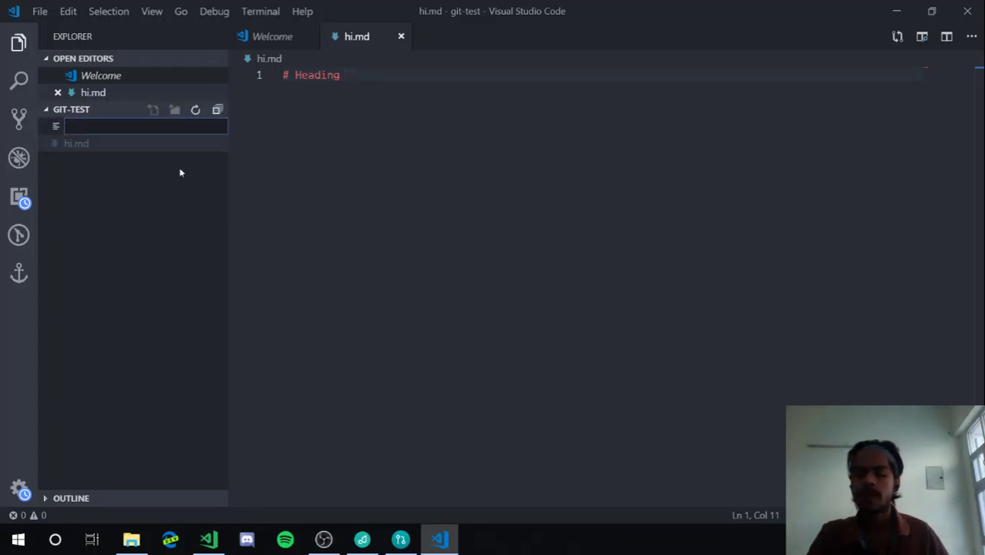
text(1.md)
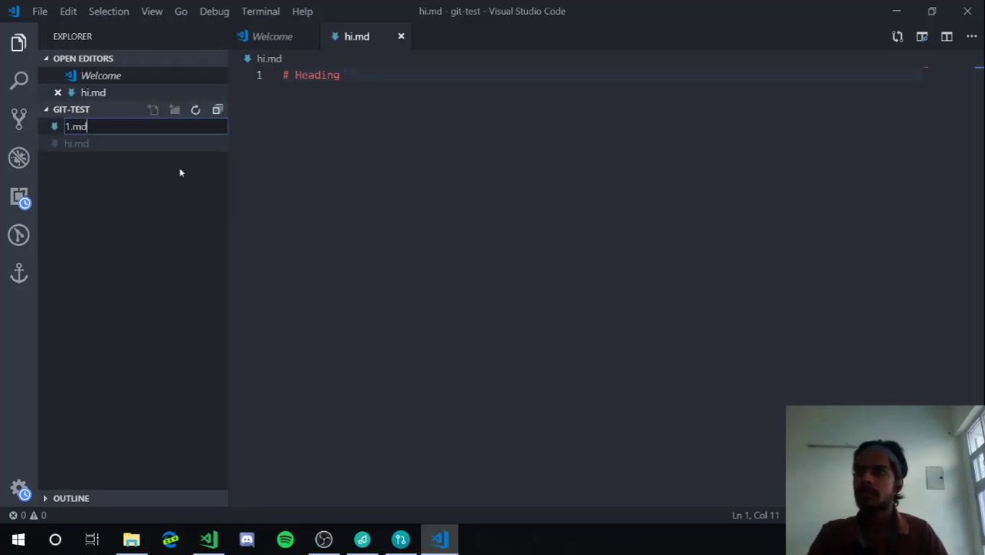
key(Return)
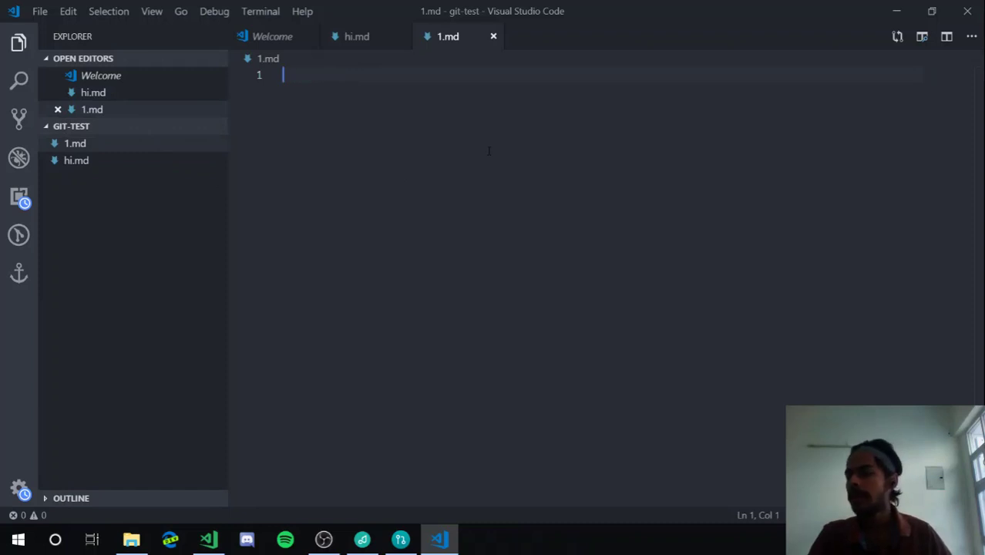
click(400, 540)
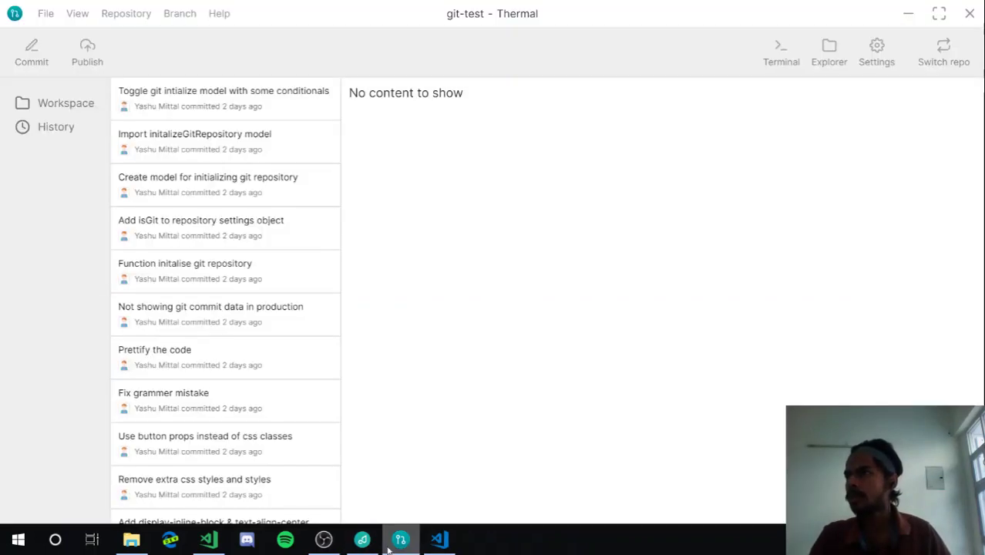
Commit only hi.md with summary 'Committing hi file', then select the leftover summary text
click(48, 112)
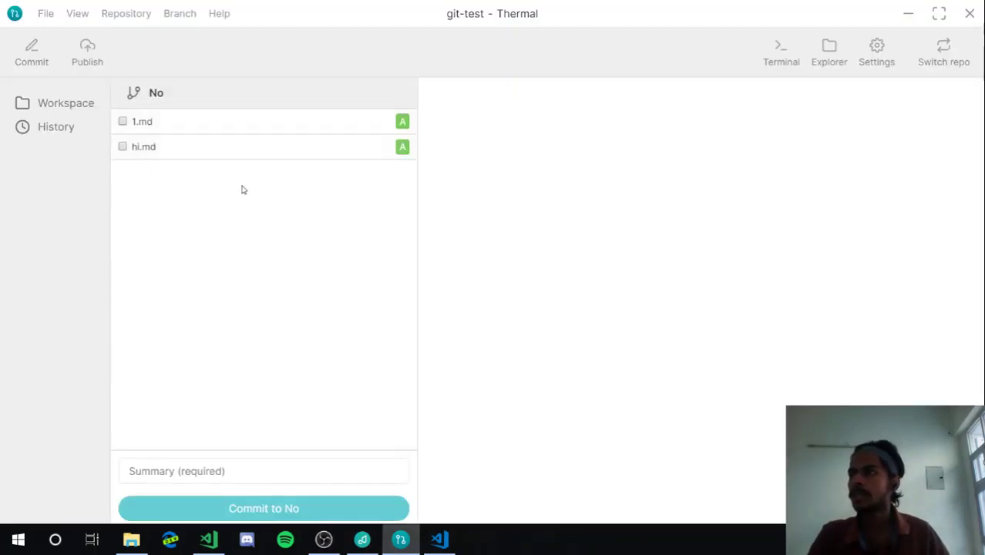
click(121, 147)
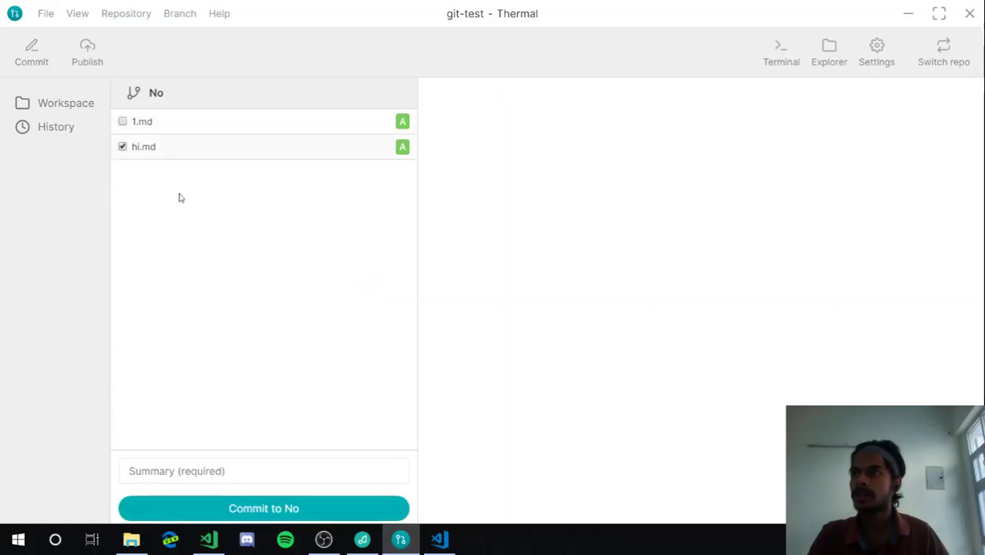
click(202, 471)
text(Co)
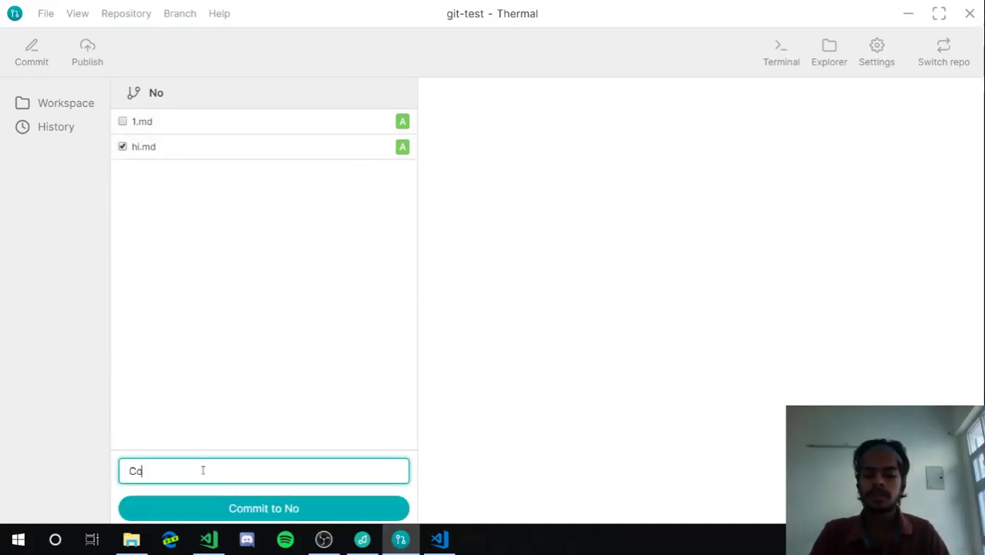
text(mmitting )
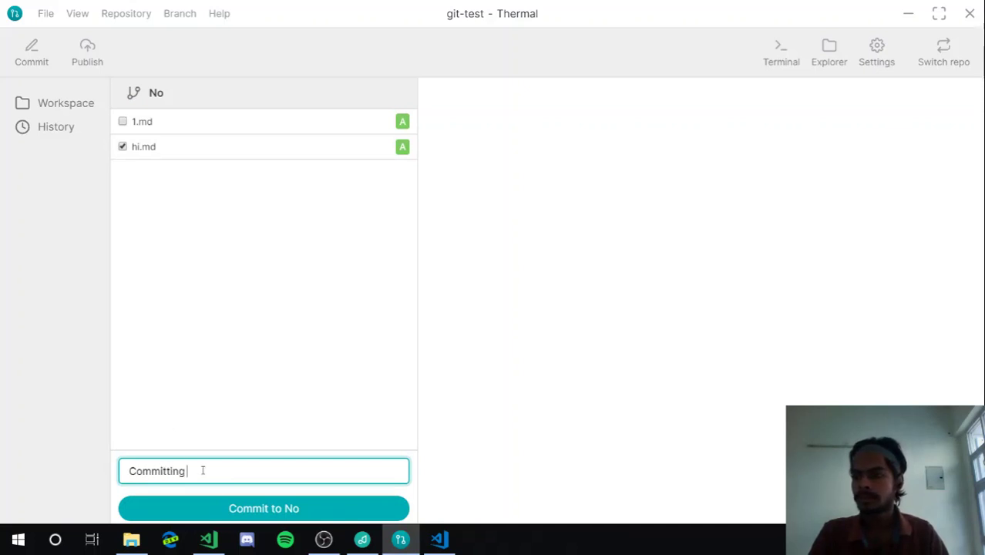
text(hi file)
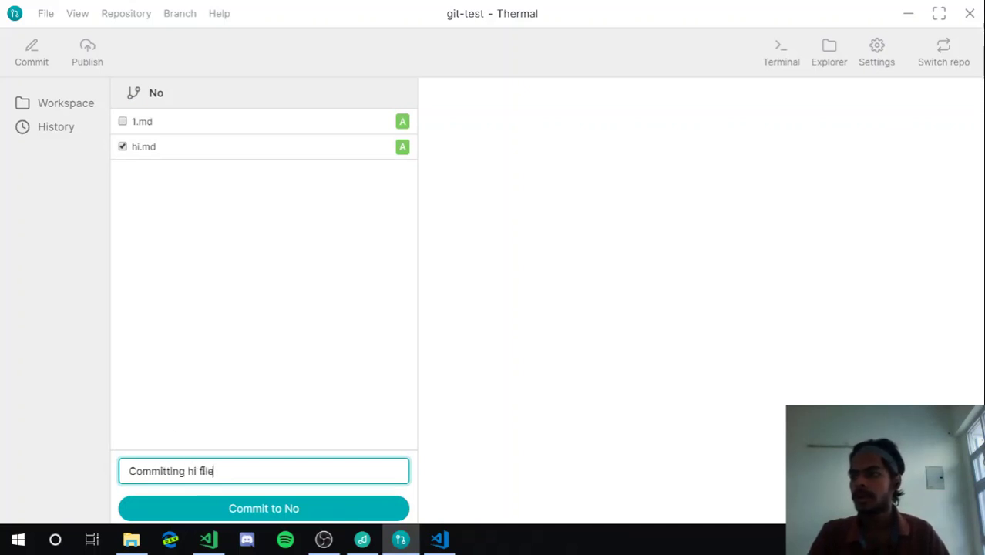
click(185, 509)
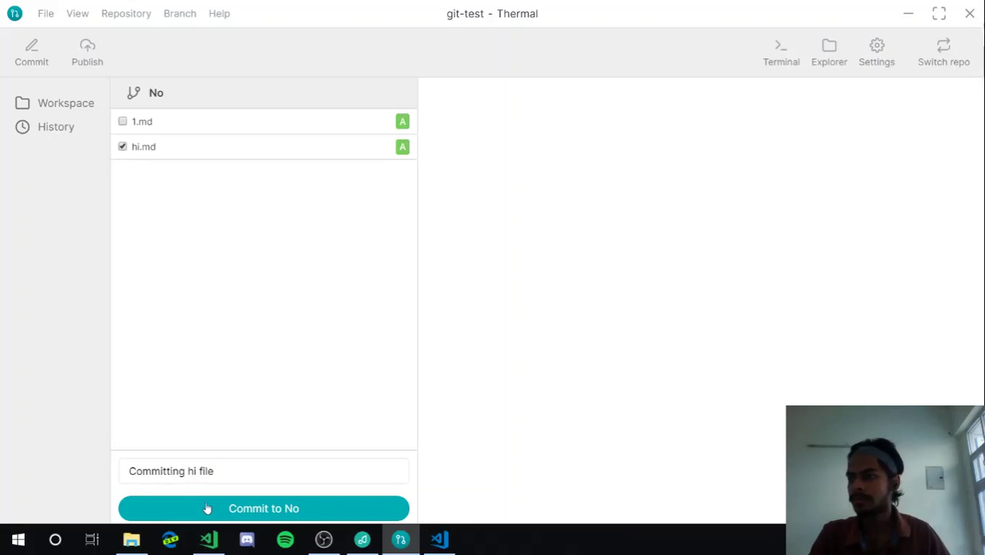
click(249, 506)
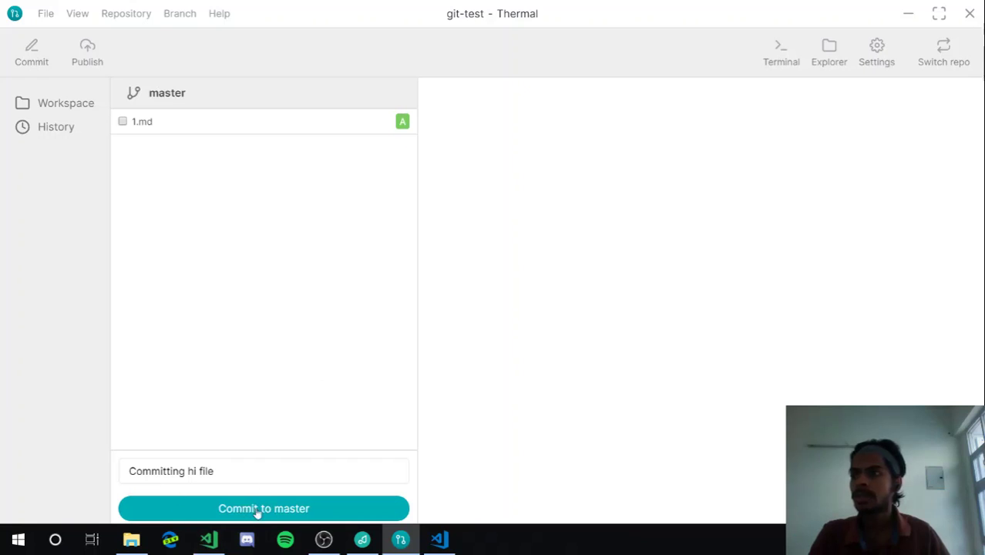
click(268, 468)
key(ctrl+a)
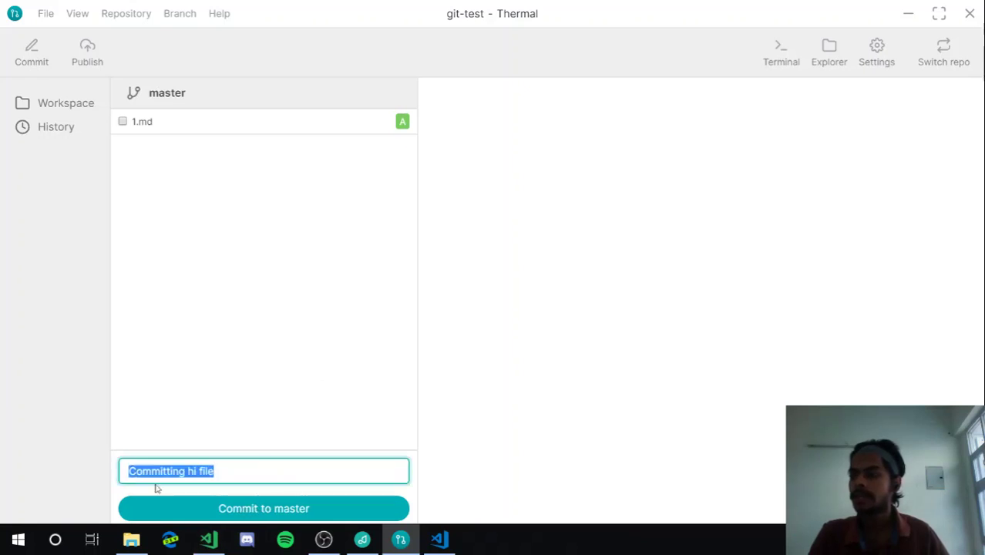
Clear the summary field and open the 'Committing hi file' commit from History
key(BackSpace)
click(28, 128)
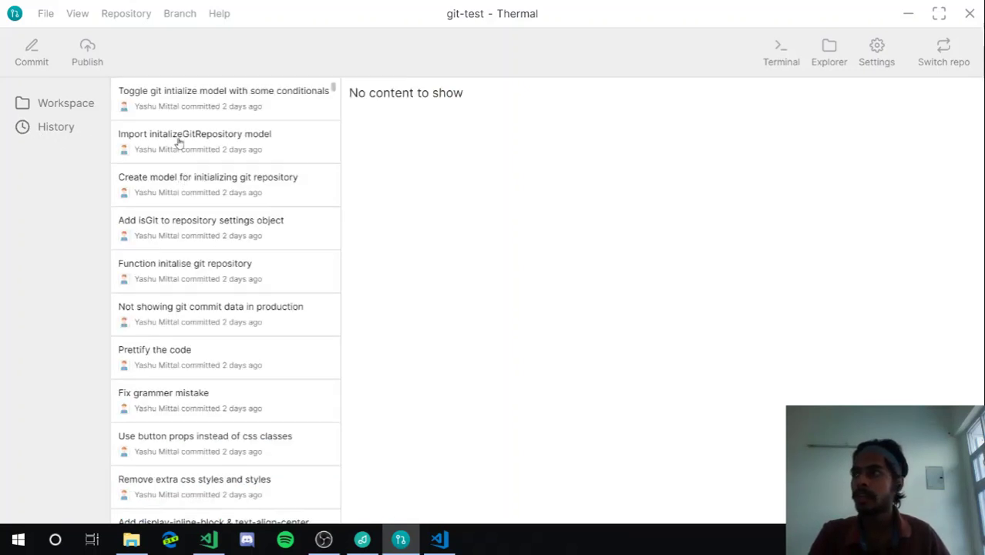
click(255, 106)
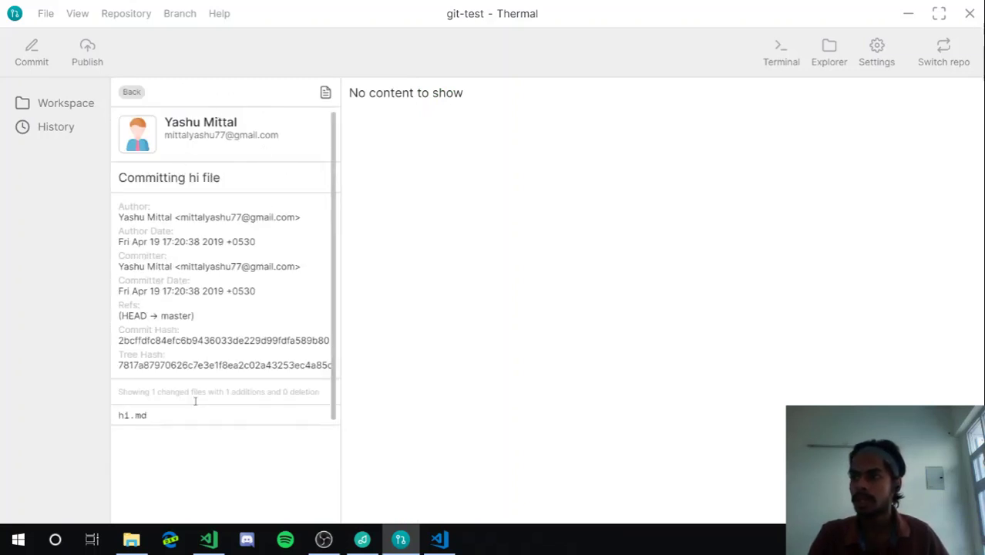
View hi.md's diff in that commit, selecting some diff text, then return to the commit list
click(170, 416)
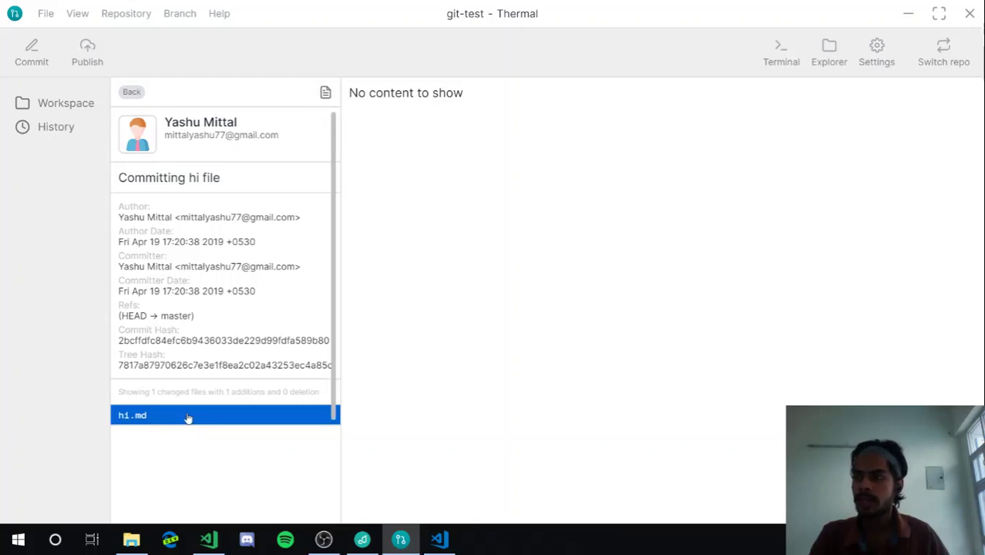
click(188, 417)
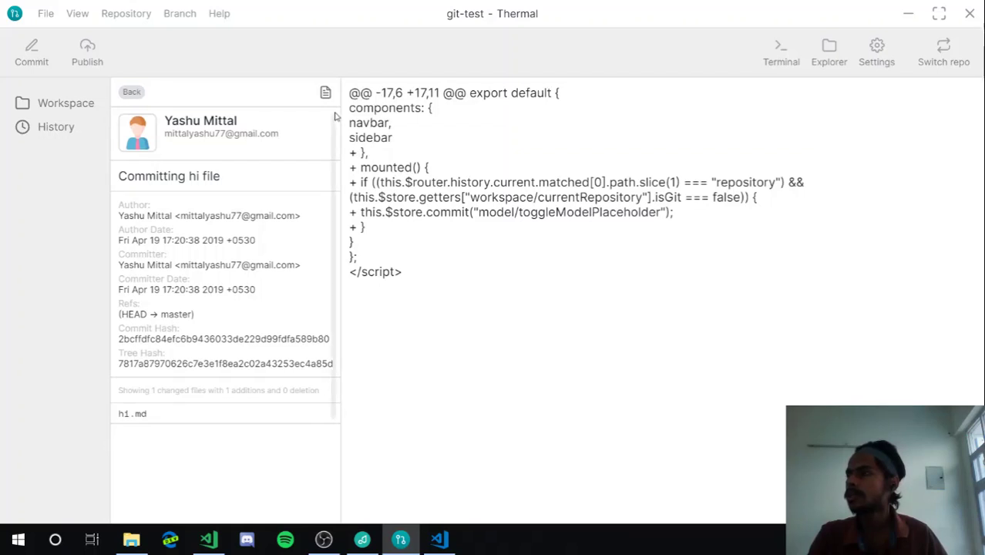
drag(381, 110, 420, 287)
click(421, 290)
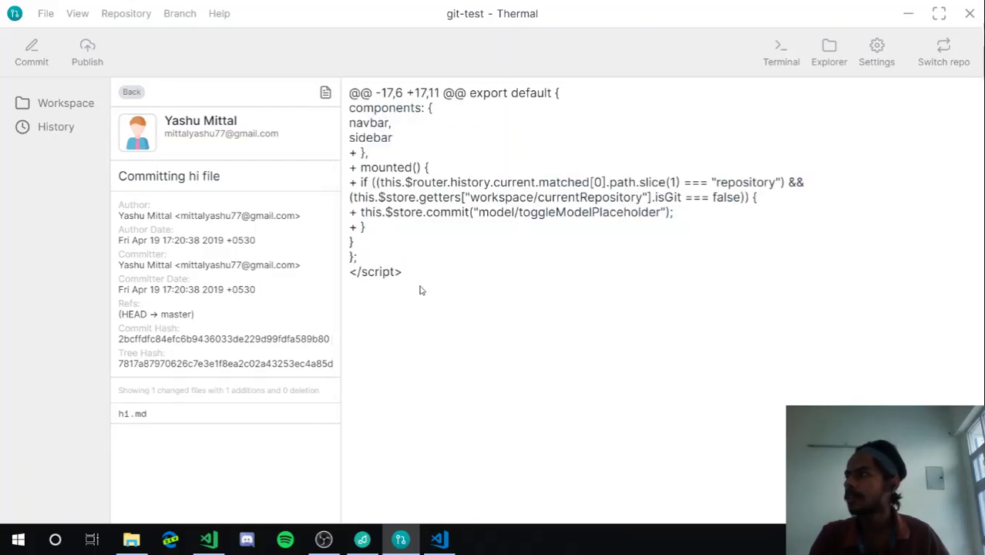
drag(360, 110, 461, 262)
click(351, 93)
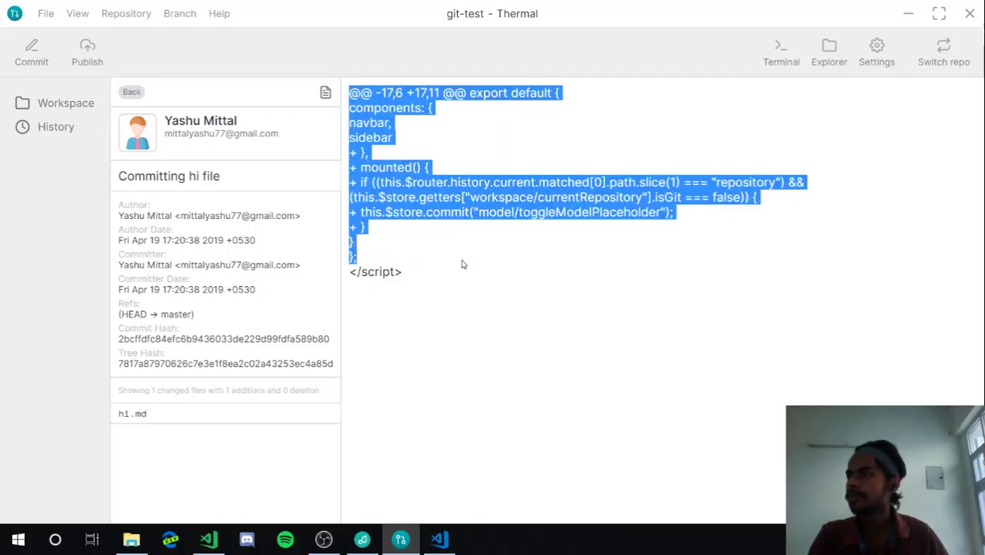
click(462, 262)
click(158, 427)
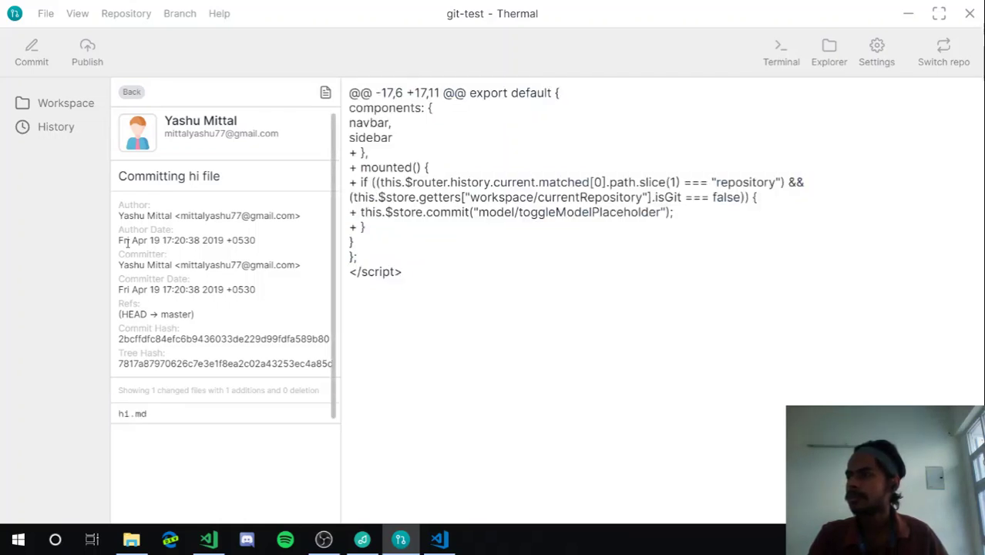
click(131, 92)
Review the 'Committing hi file' commit details and its hi.md diff again
click(185, 113)
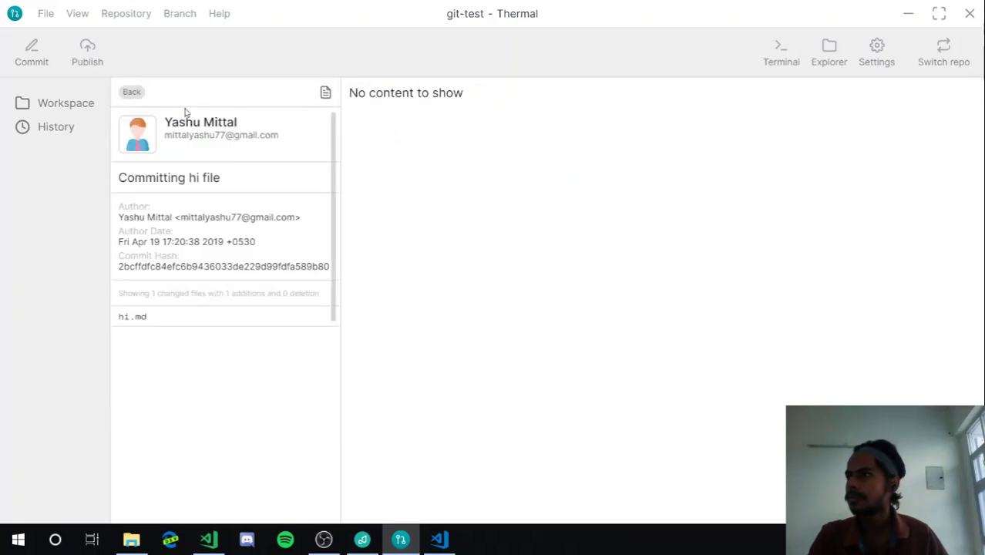
click(240, 412)
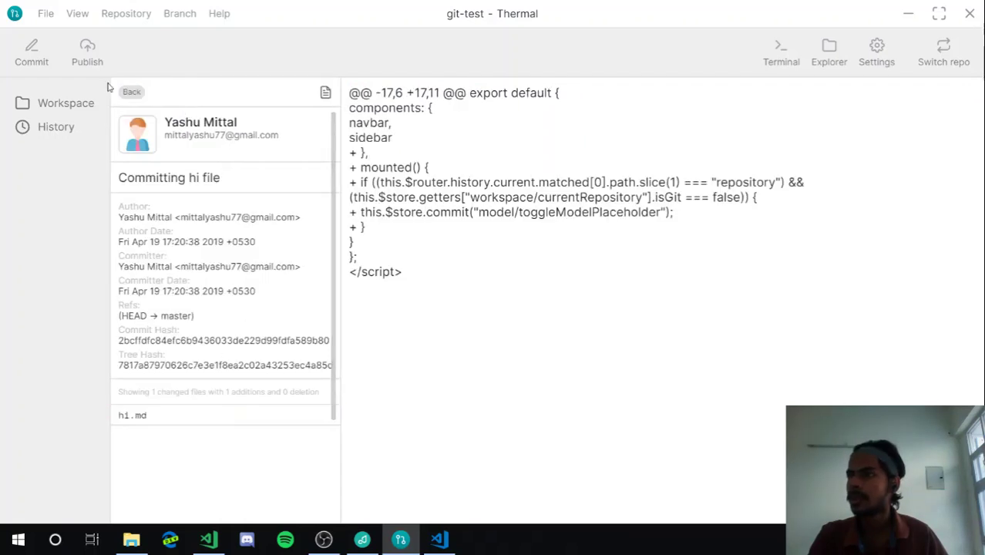
click(130, 93)
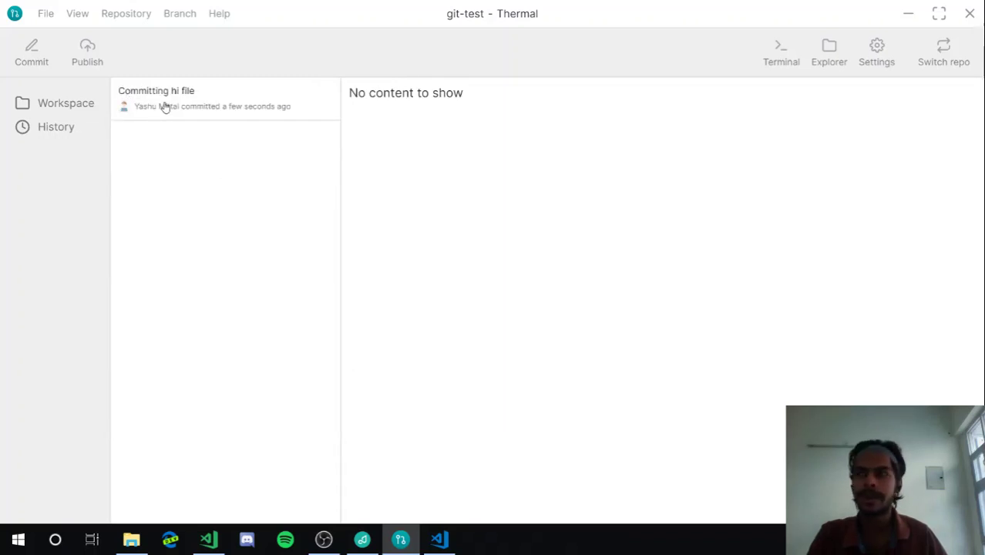
click(163, 105)
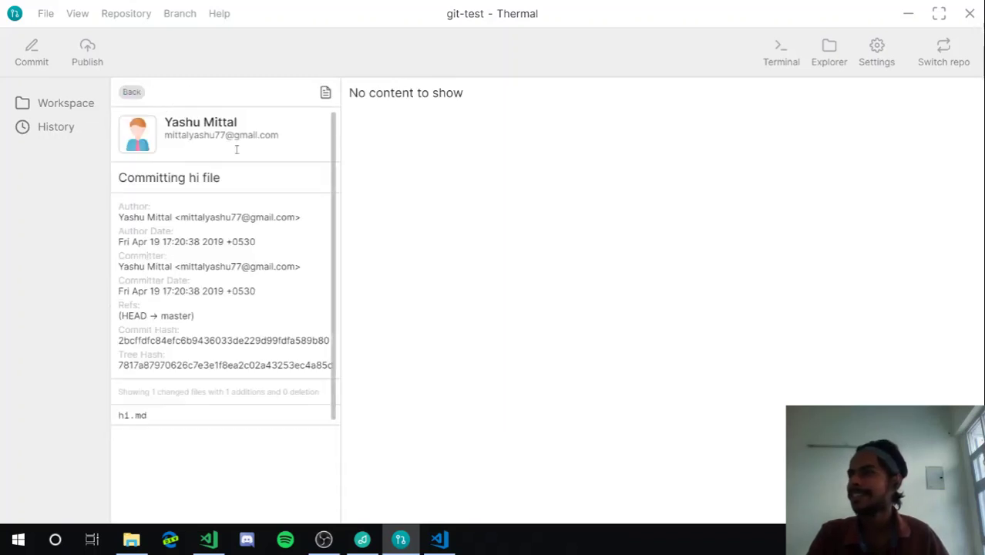
click(237, 415)
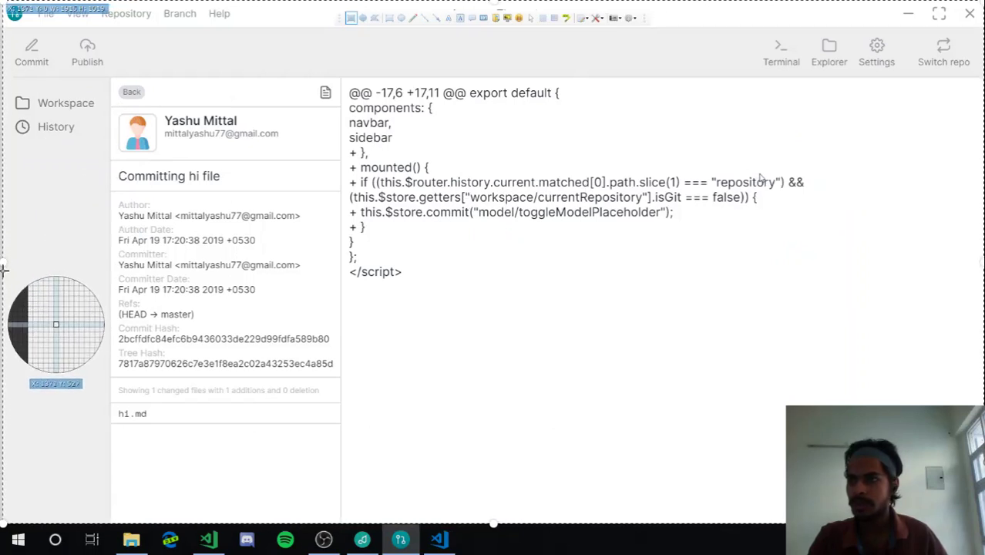
click(4, 270)
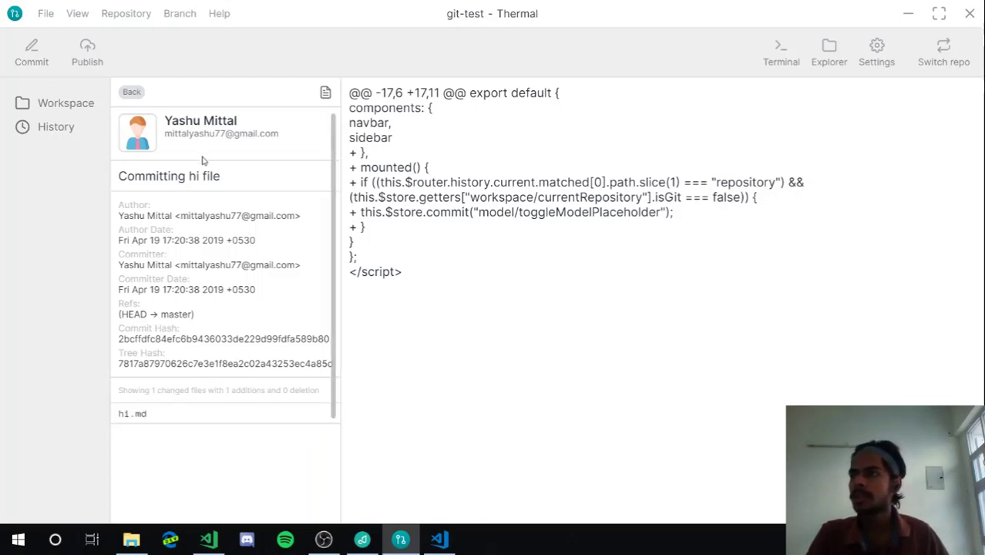
Select the commit's author line, then go back through History to the git-test workspace
drag(203, 159, 256, 361)
click(207, 200)
triple_click(178, 117)
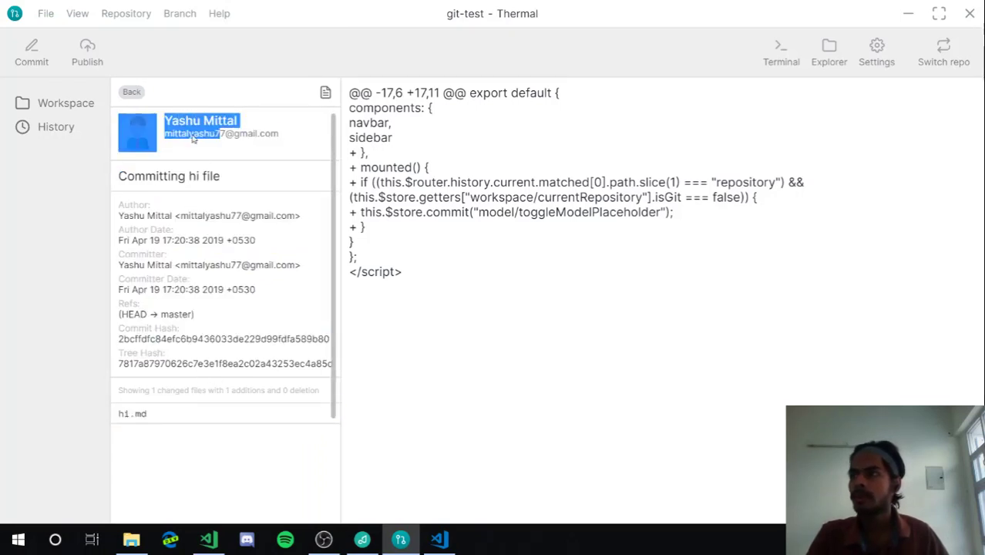
click(131, 92)
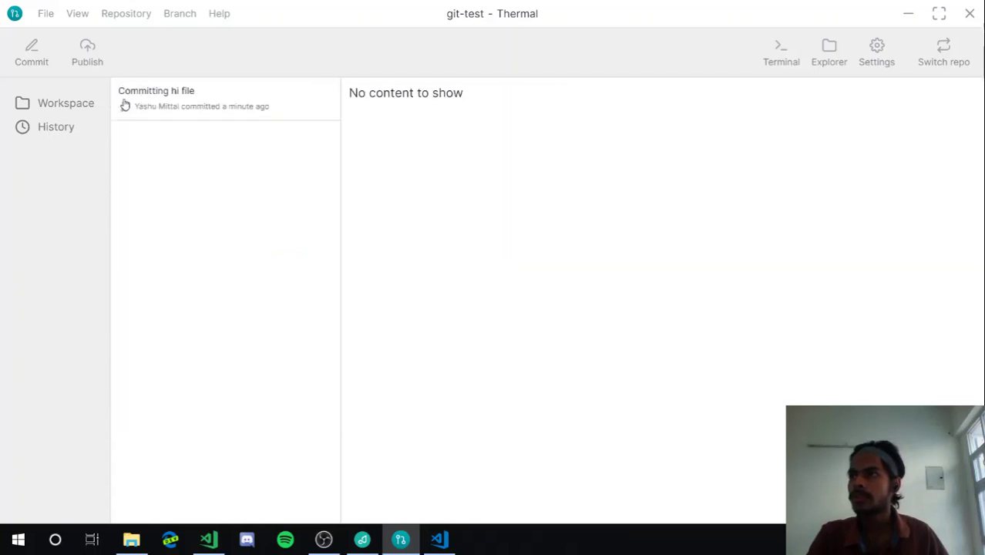
click(51, 106)
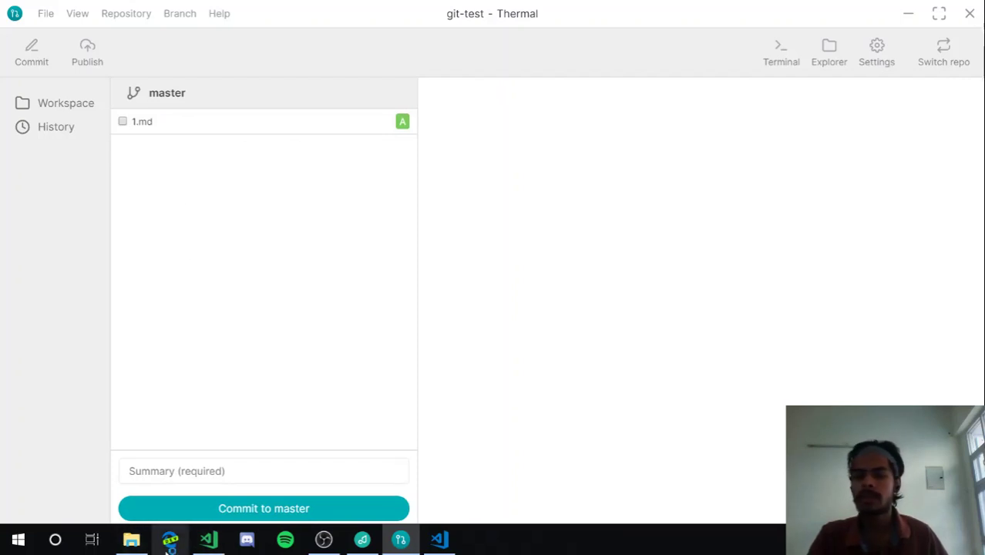
Load github.com/new in Microsoft Edge to reach the Create a new repository page
click(171, 542)
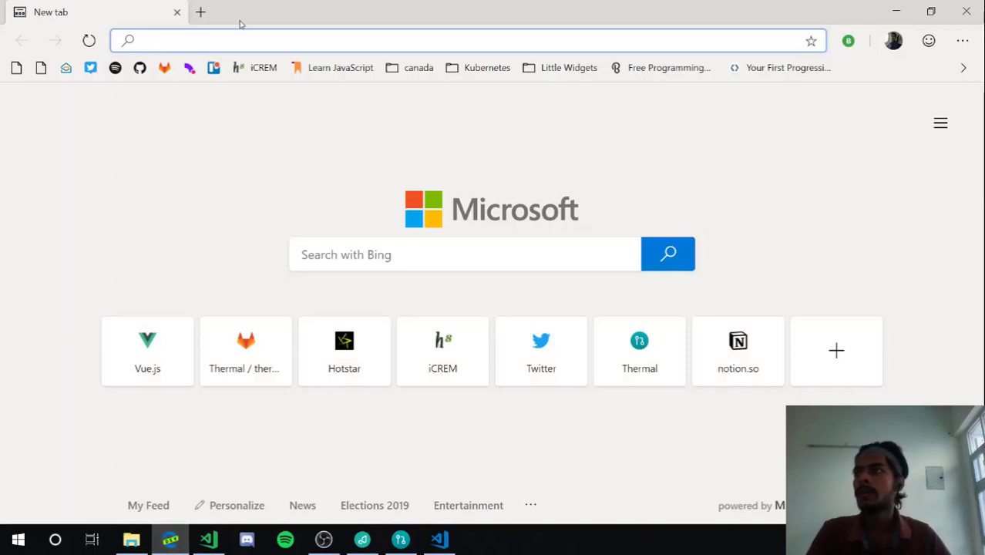
text(github.com/)
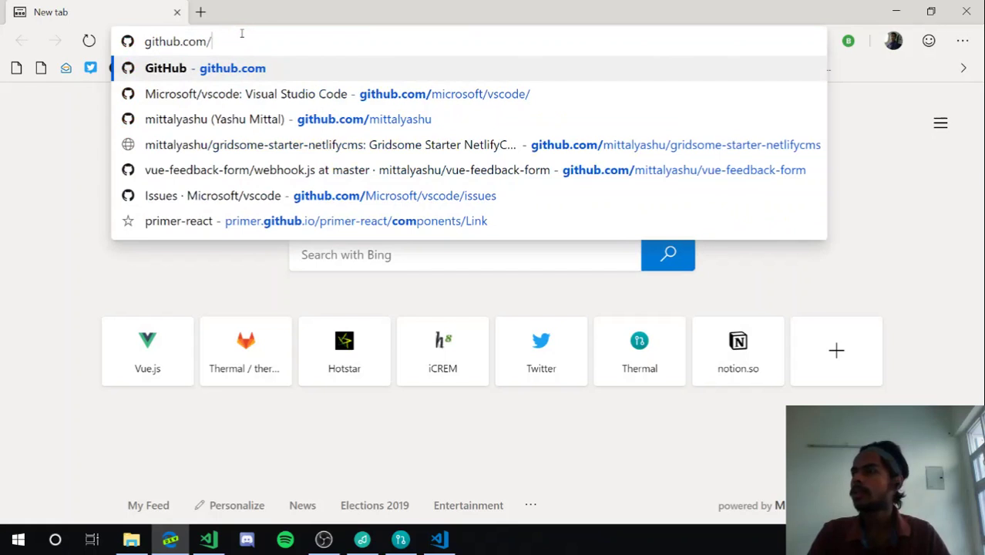
text(new)
key(Down)
key(Up)
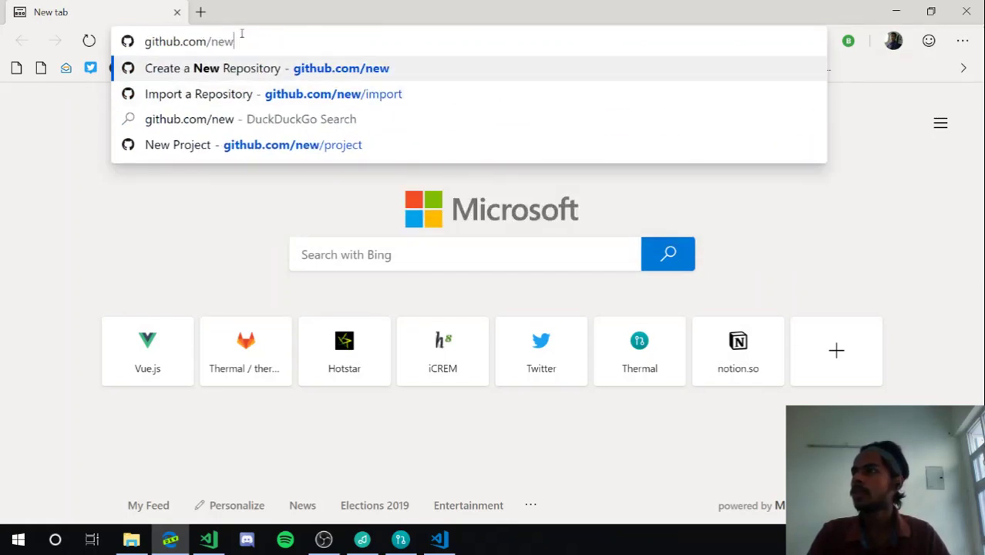
key(Return)
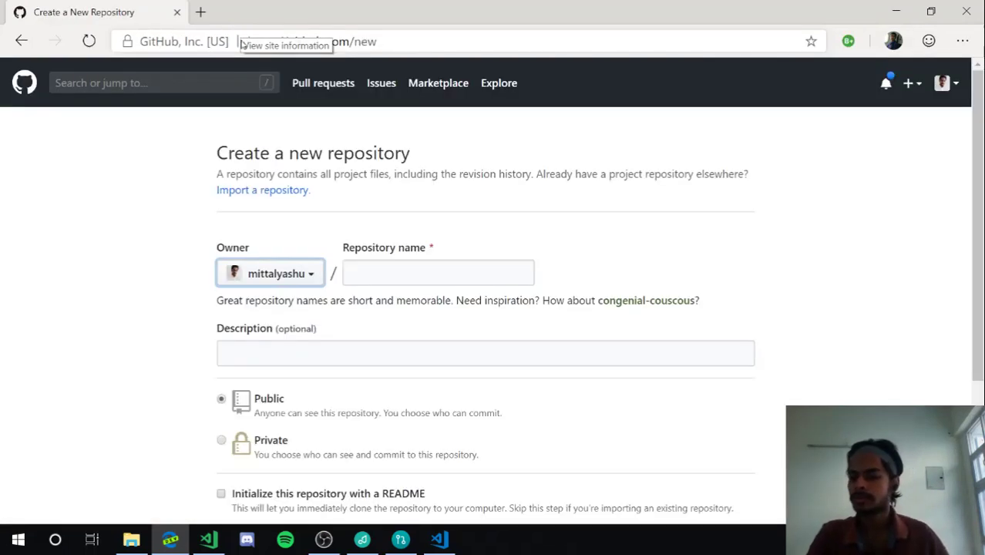
Enter git-test-2 as the new repository's name
click(401, 278)
text(gi)
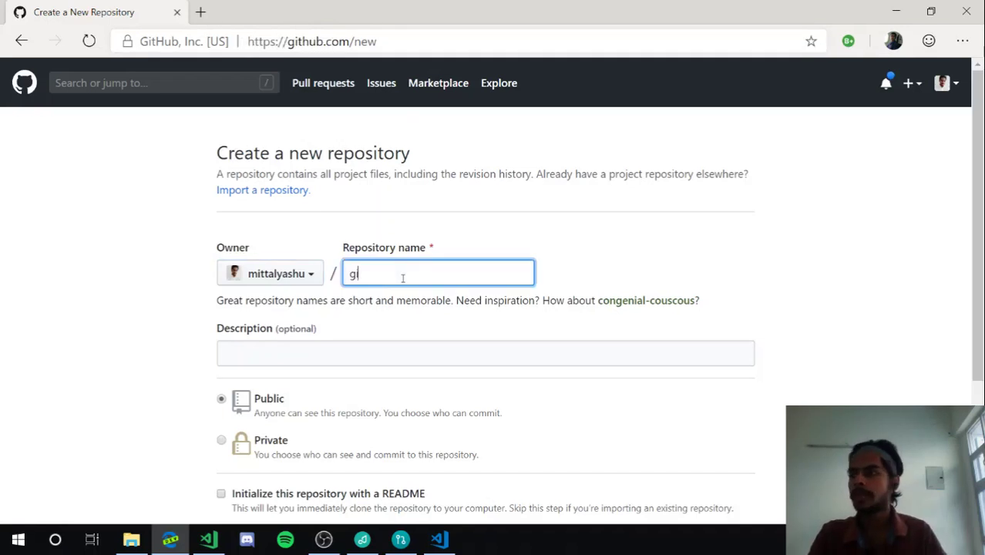
text(t-test)
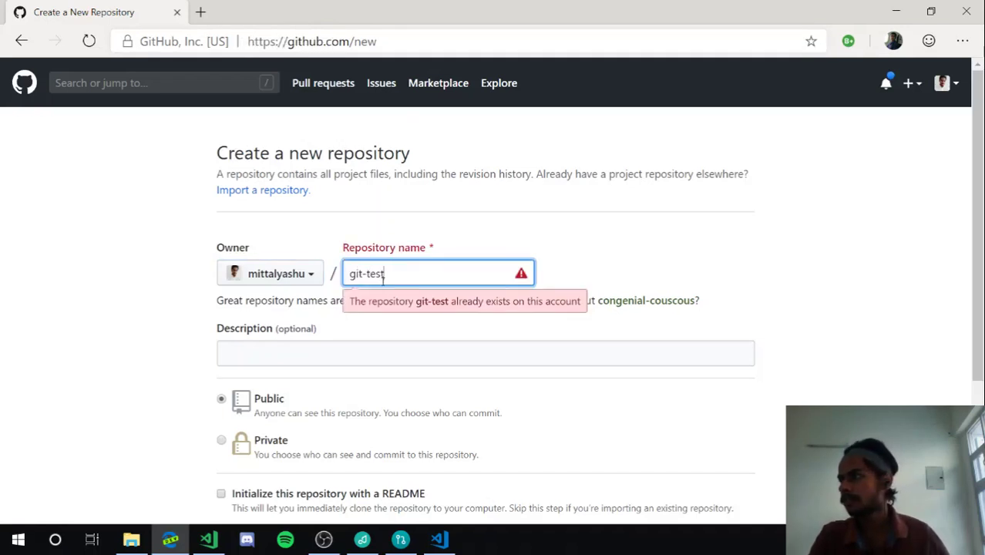
click(619, 307)
drag(461, 279, 287, 273)
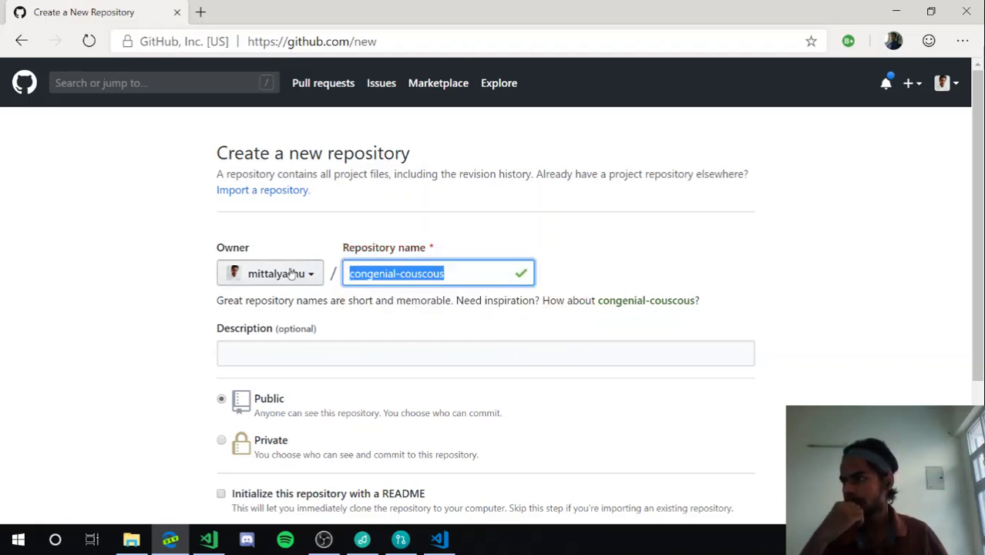
text(git-test1)
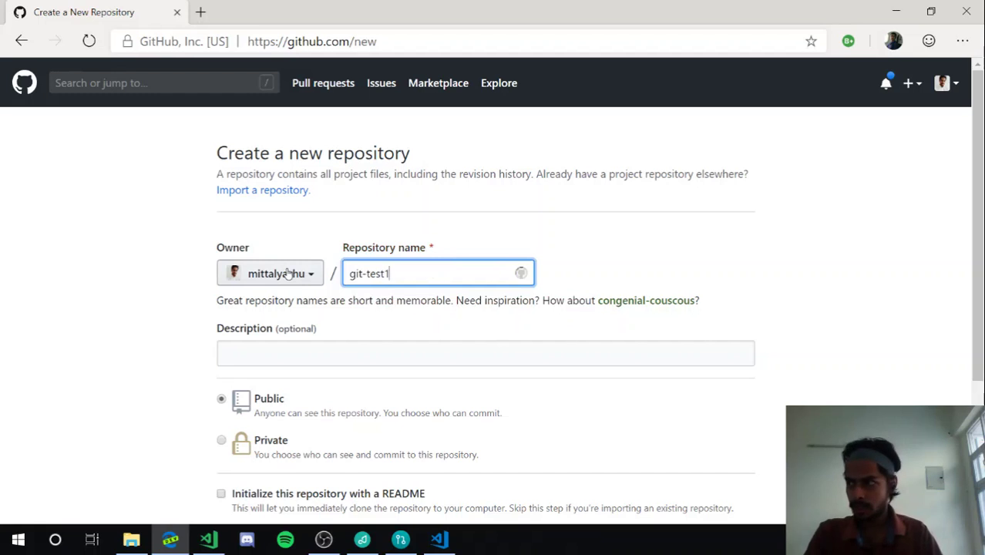
key(BackSpace)
text(-1)
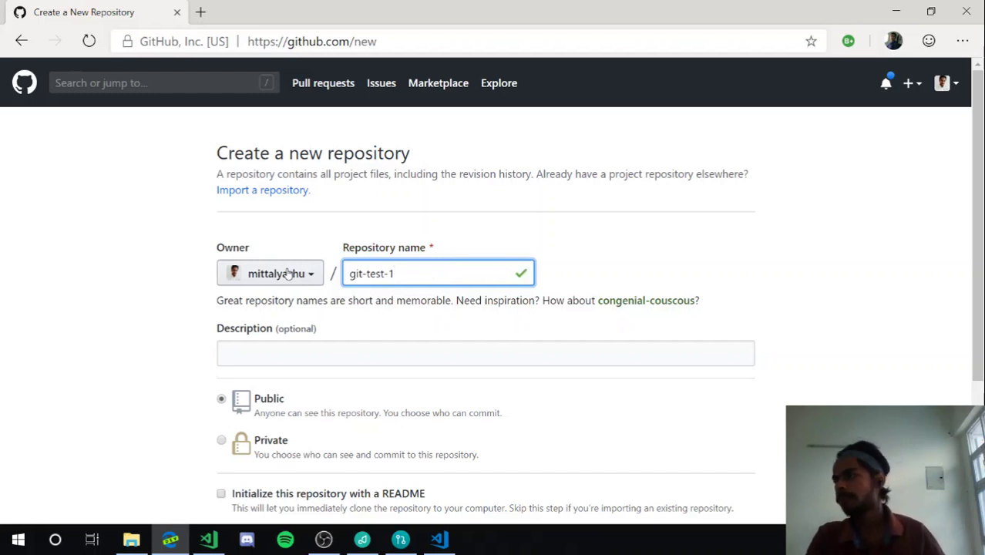
text(-2)
scroll(281, 285, down, 2)
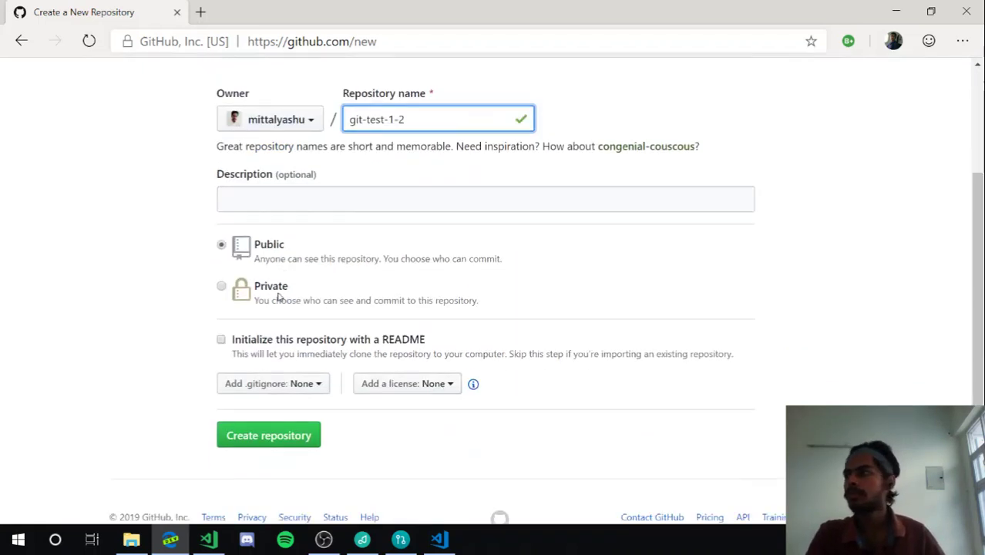
key(BackSpace)
text(2)
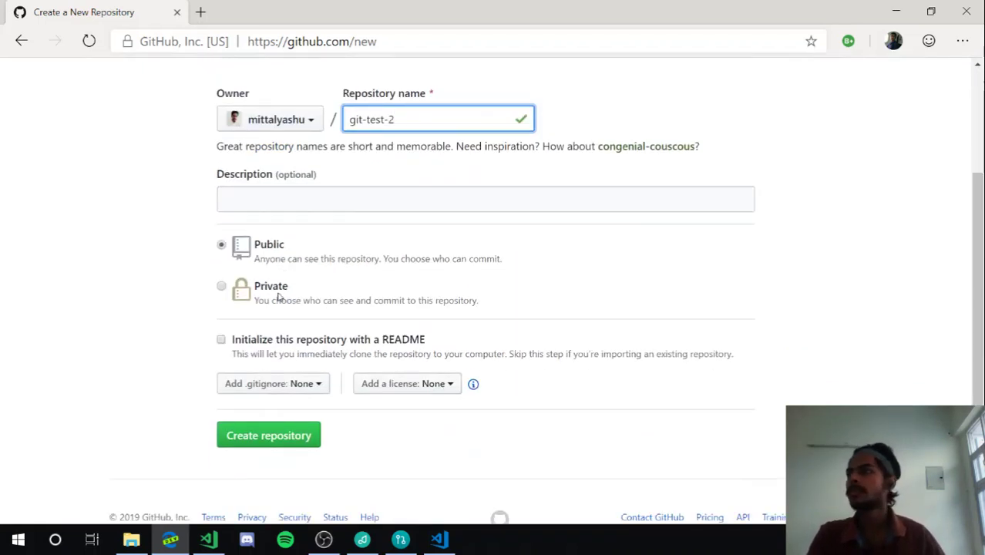
Make git-test-2 private, create it, and copy its HTTPS clone URL
click(222, 287)
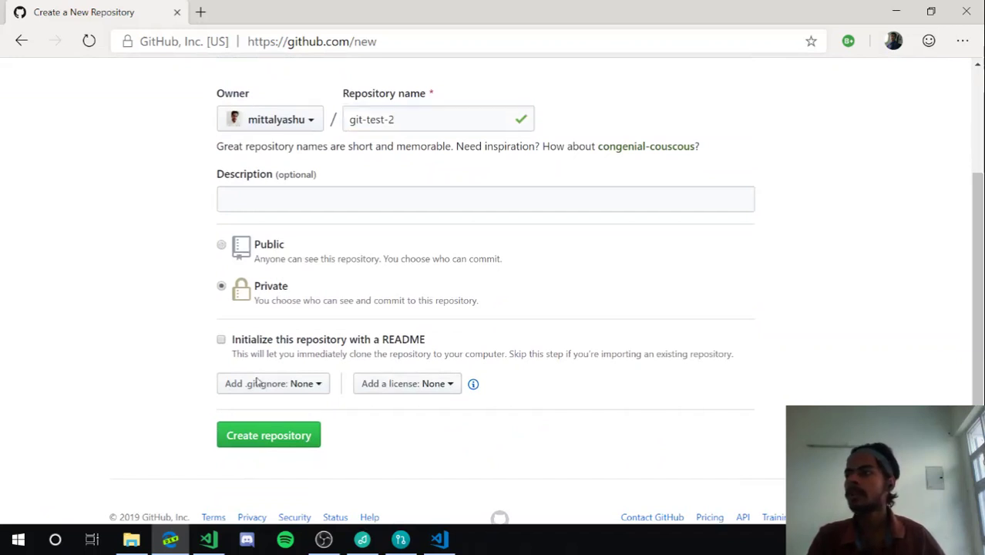
click(243, 435)
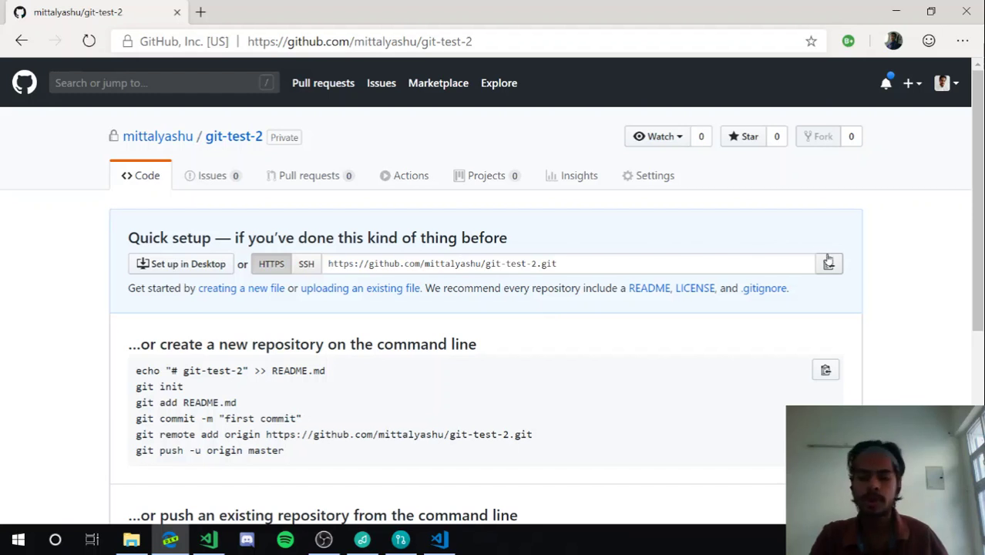
click(829, 263)
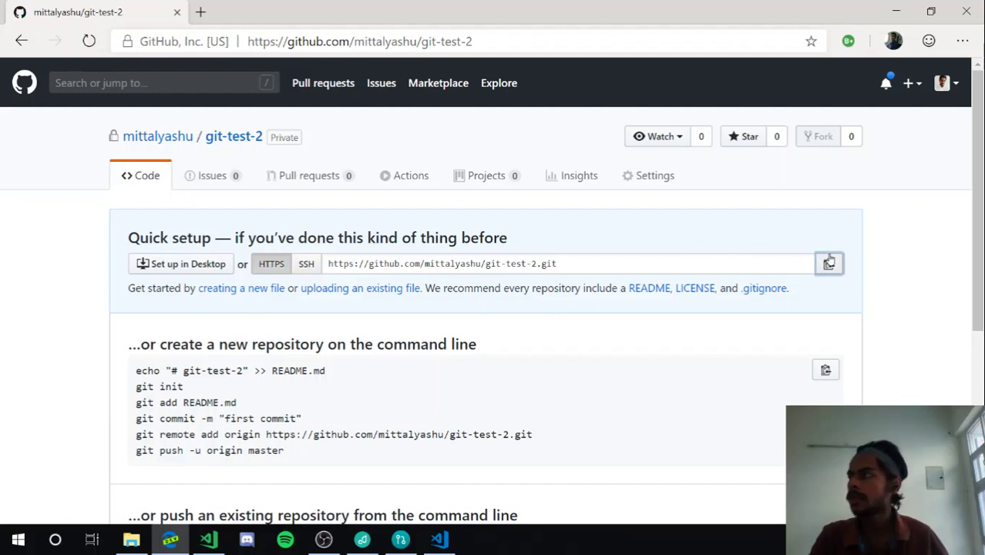
Publish git-test from Thermal with the copied git-test-2 clone URL as Remote URL
click(897, 12)
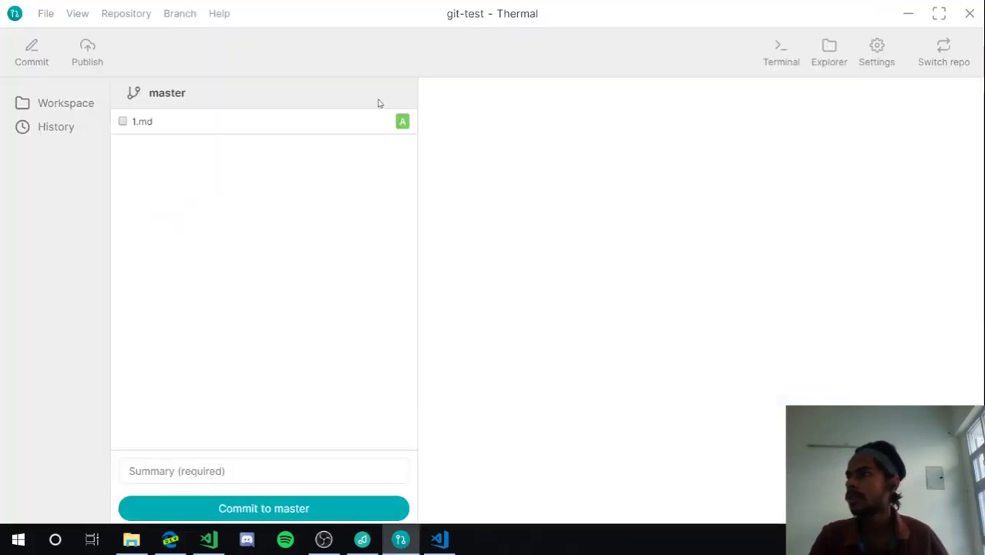
click(86, 49)
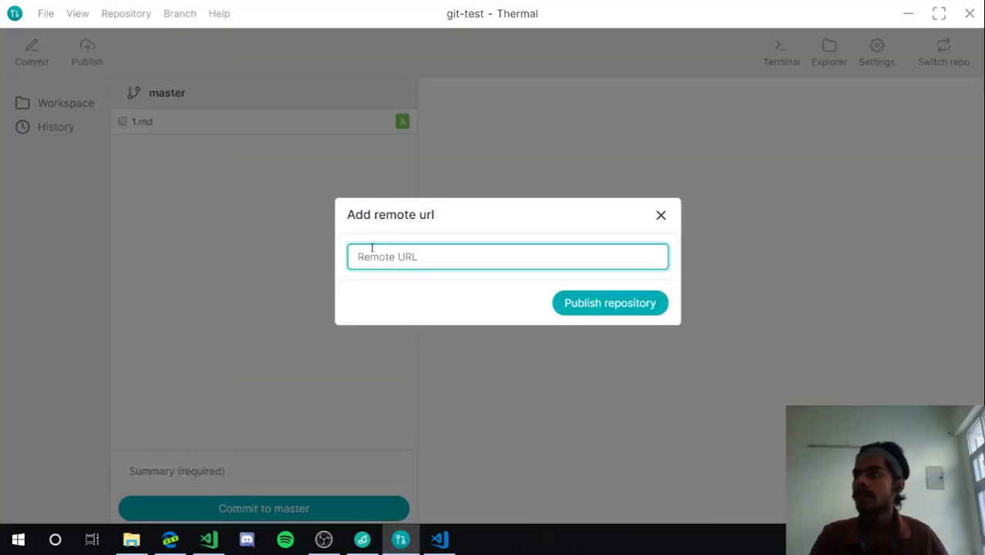
key(ctrl+v)
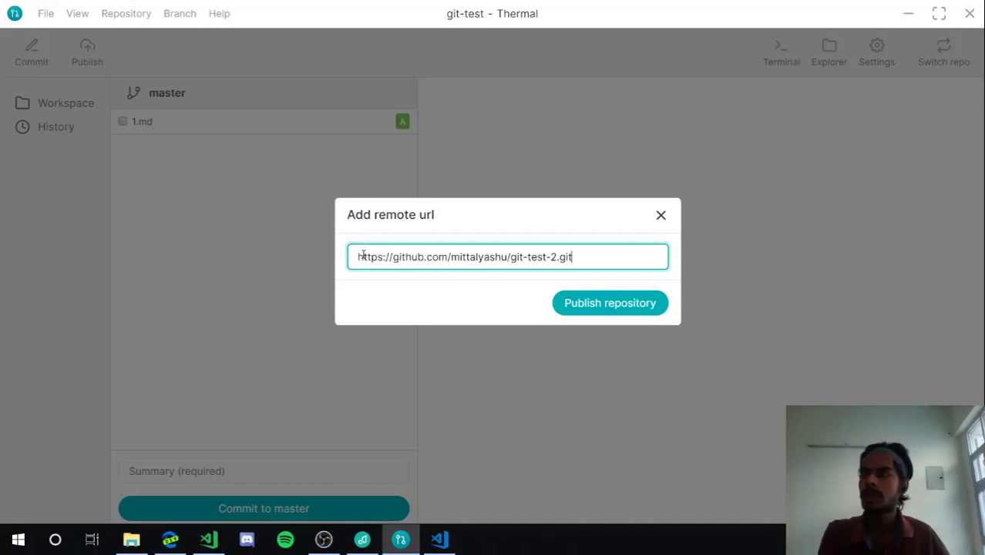
click(607, 302)
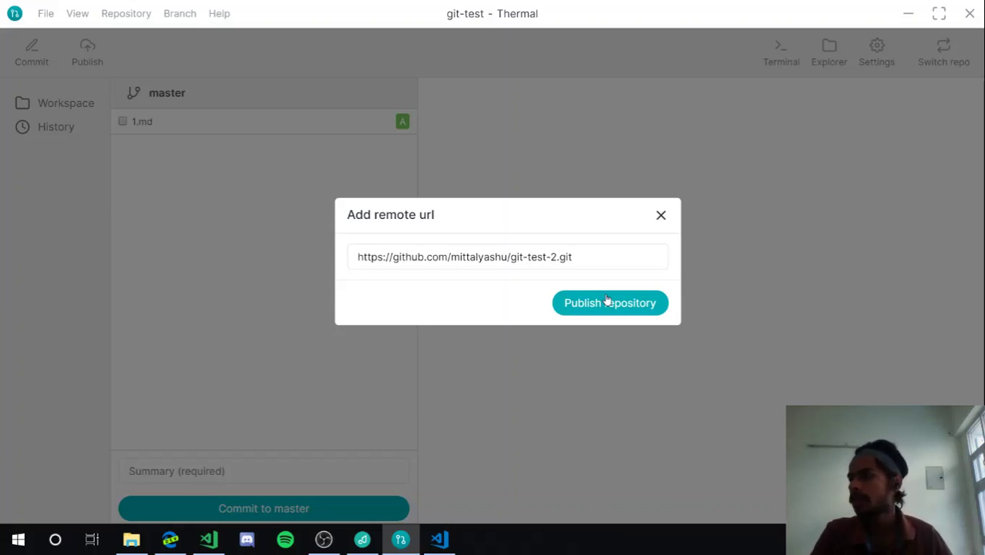
click(661, 217)
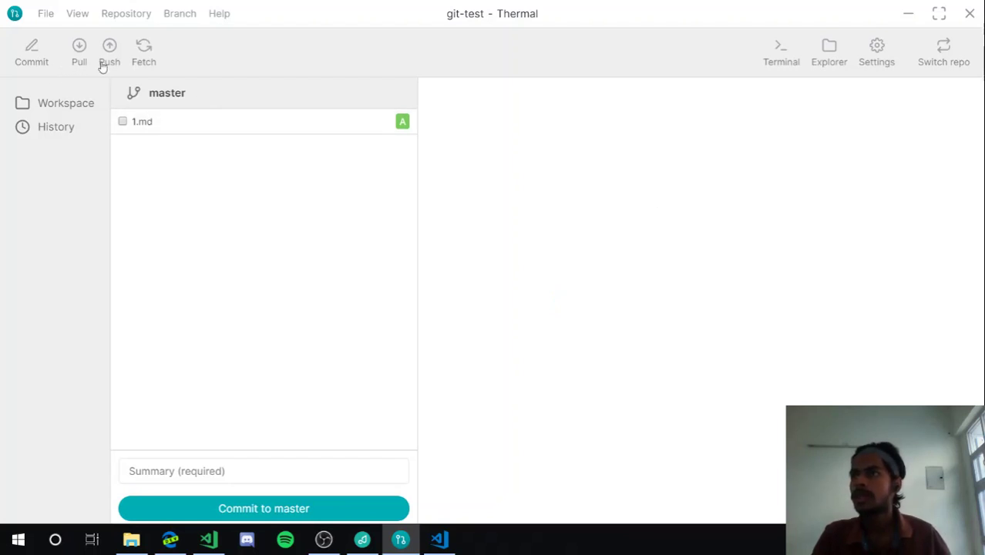
Verify in Thermal's Settings that Remote URL is git-test-2, then switch back to Edge
click(85, 130)
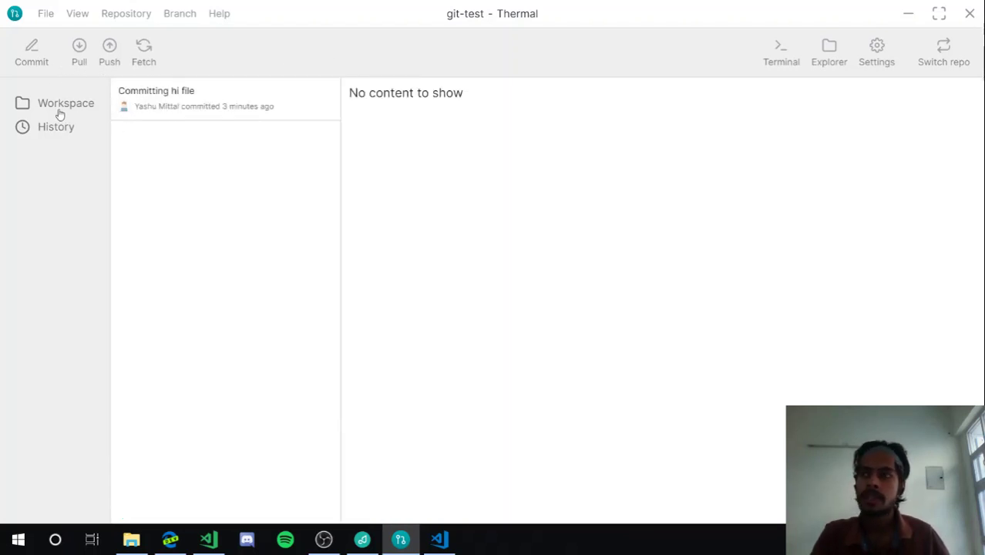
click(60, 114)
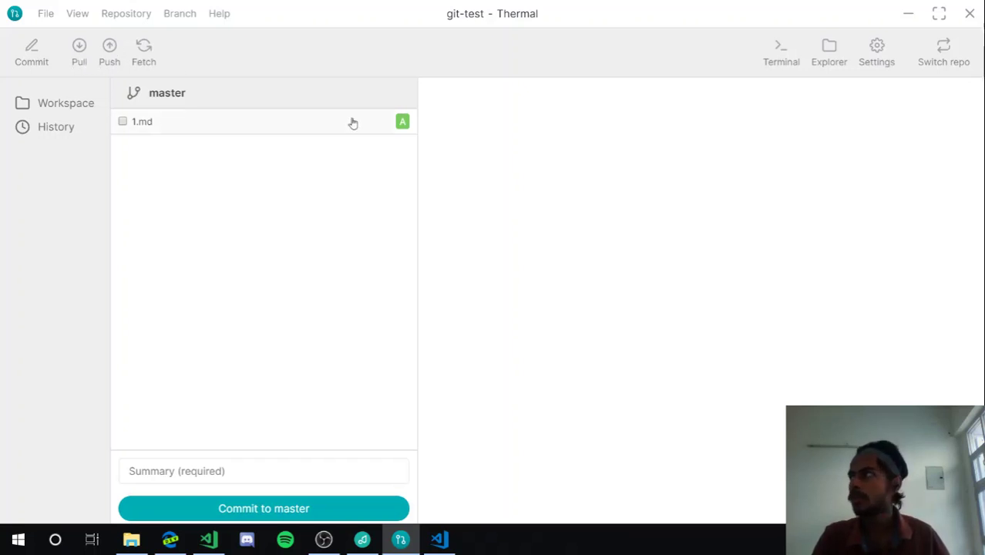
click(879, 49)
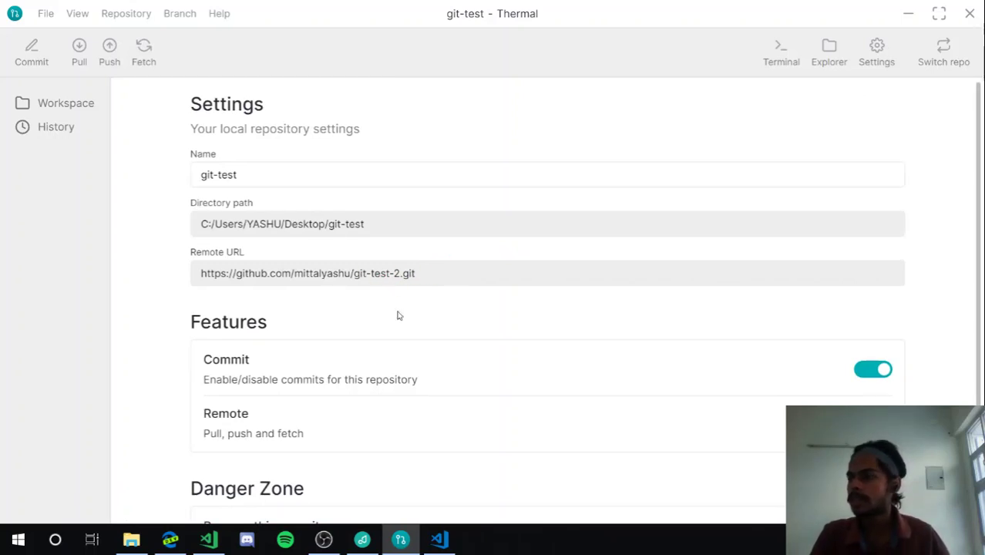
click(170, 539)
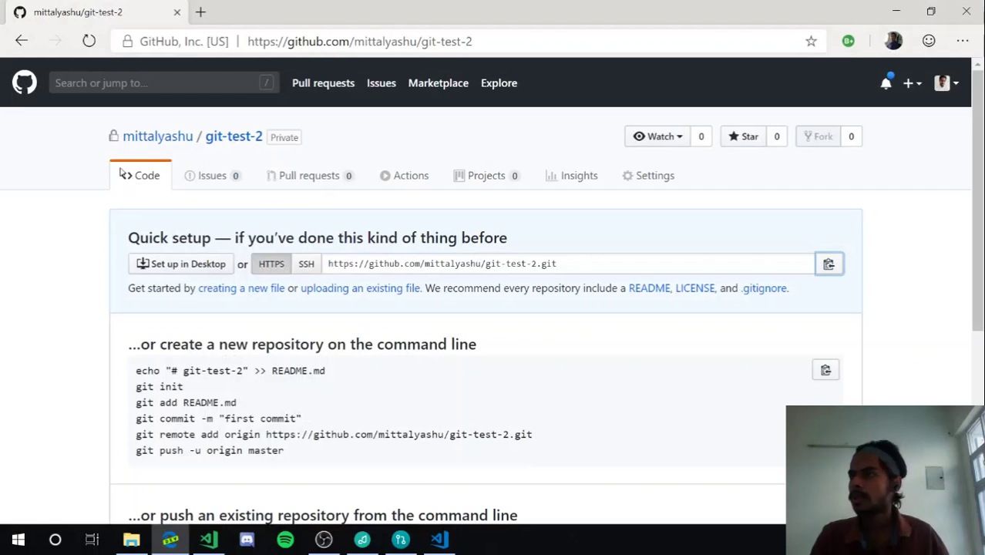
Reload the git-test-2 GitHub repository page
click(89, 41)
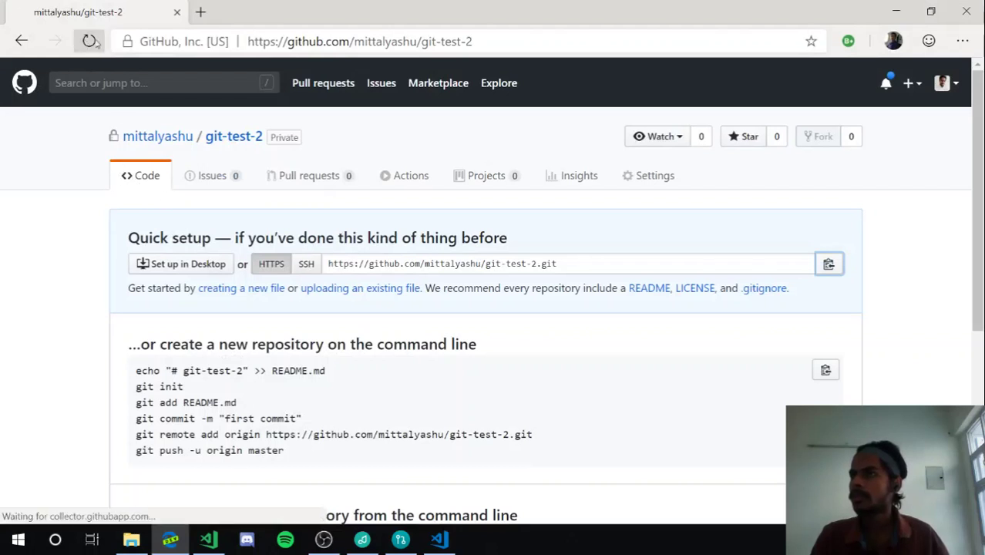